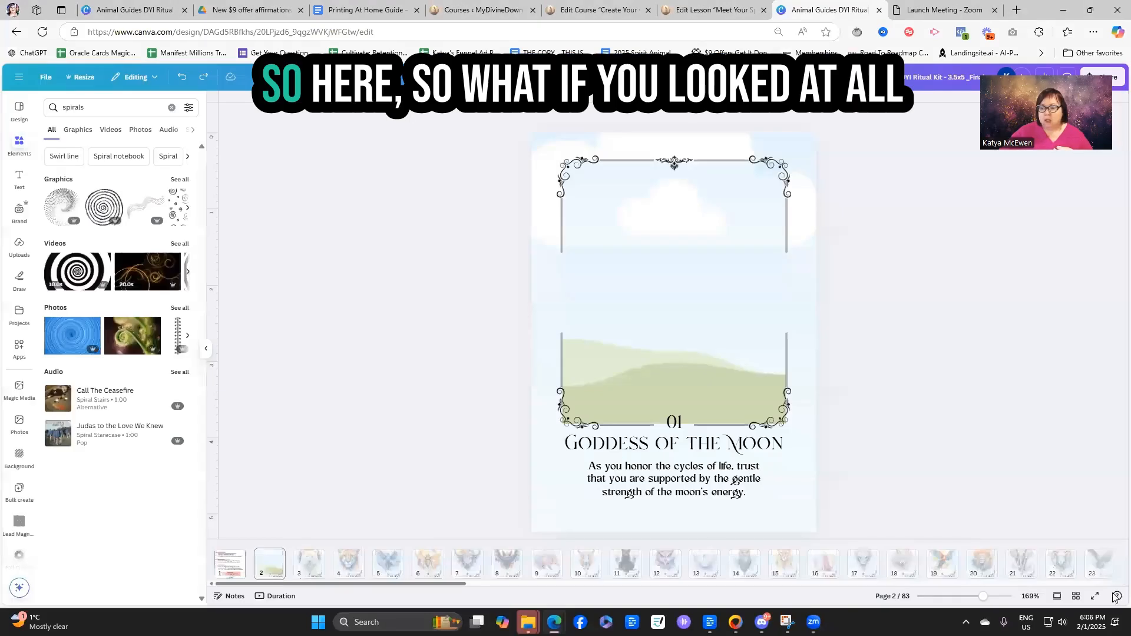
Look through all the card pages in grid view to check whether the animal set includes a whale.
left_click(1075, 596)
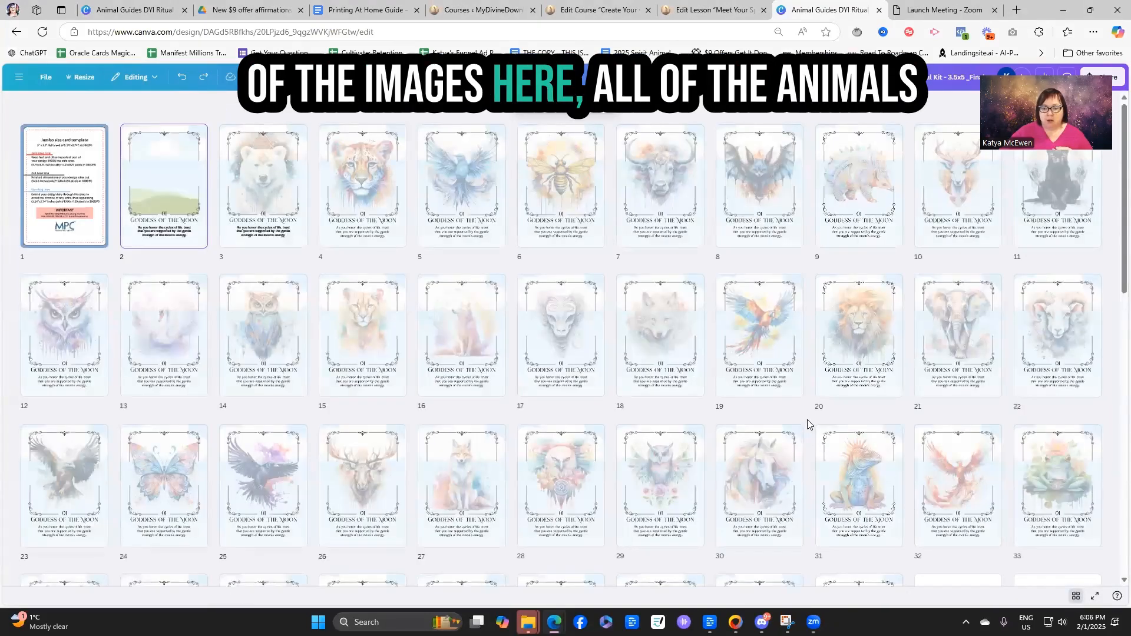
scroll(807, 430, "down", 2)
scroll(808, 424, "down", 3)
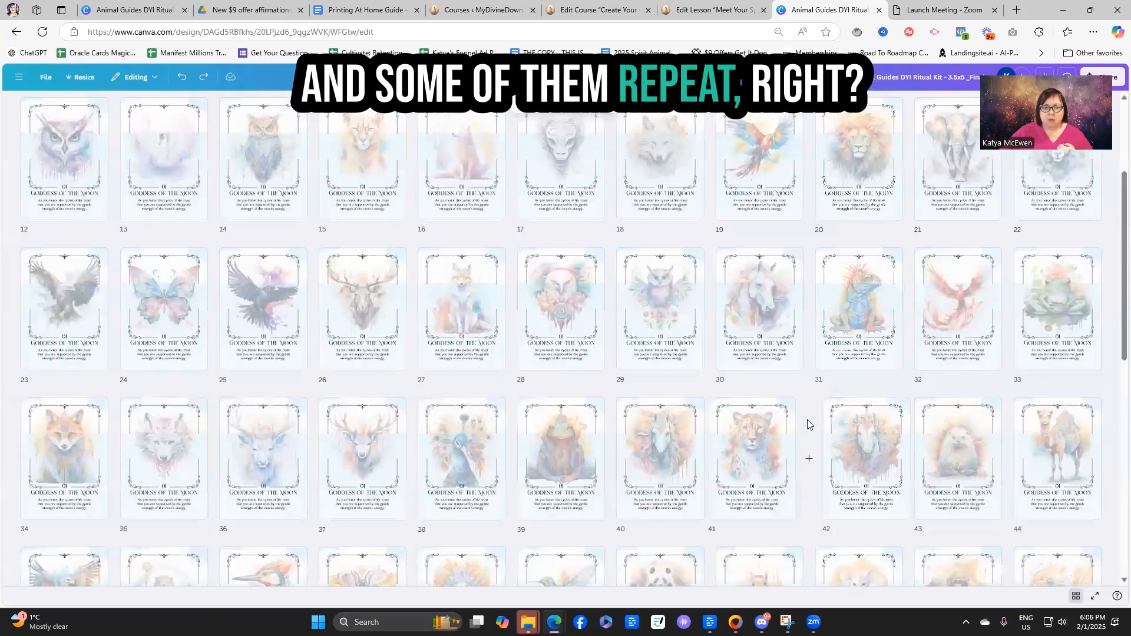
scroll(807, 424, "down", 3)
scroll(807, 424, "down", 3)
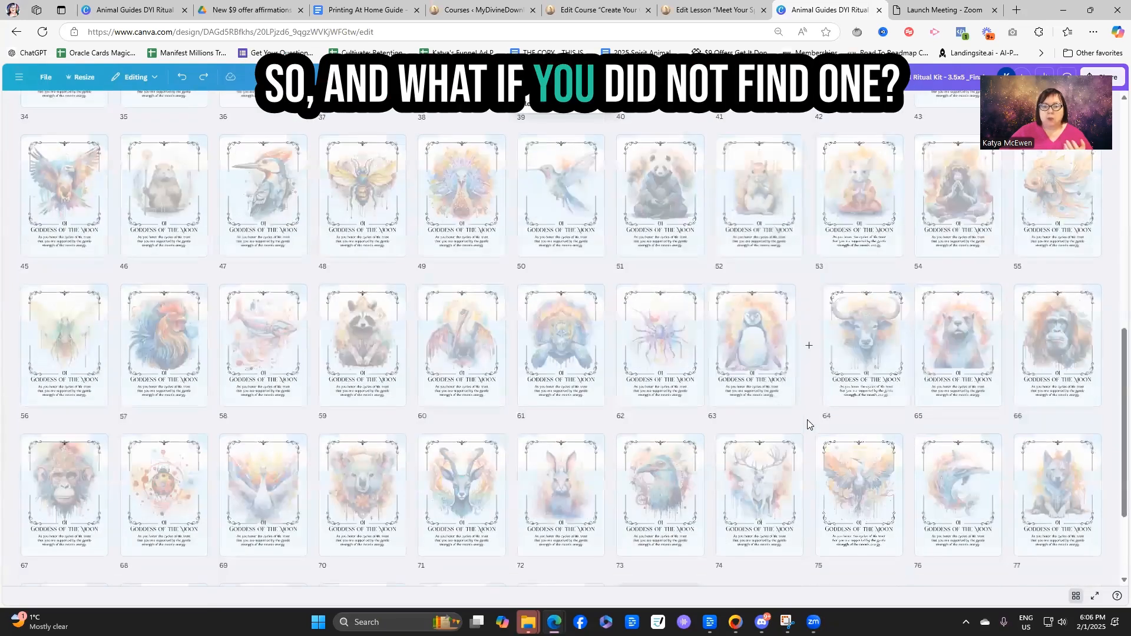
scroll(807, 424, "down", 3)
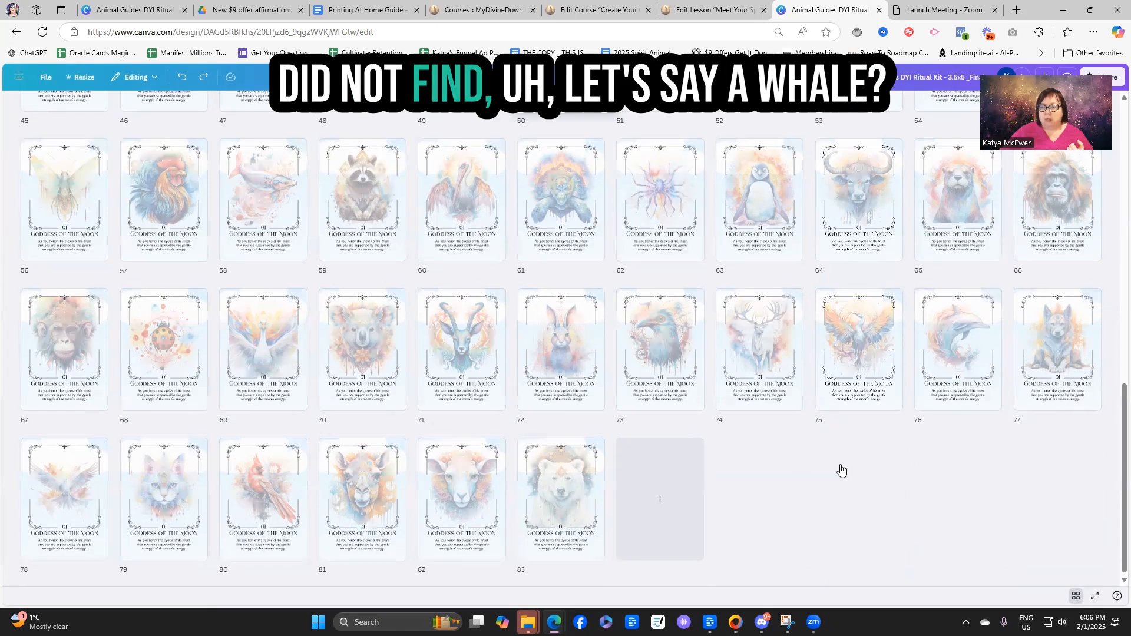
scroll(840, 469, "up", 5)
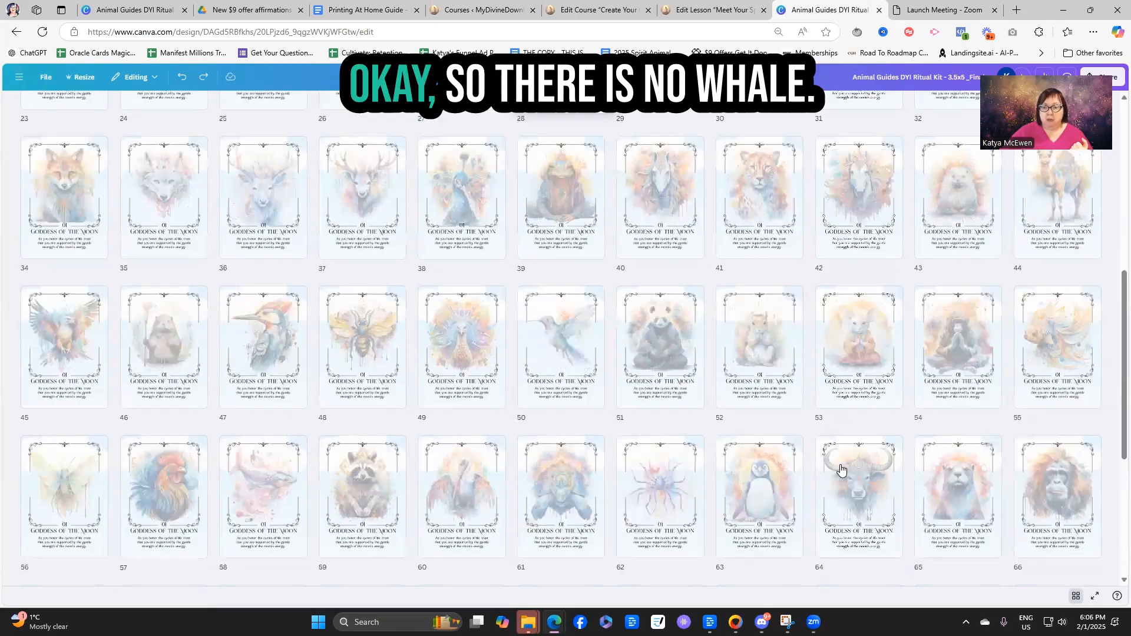
scroll(840, 470, "up", 5)
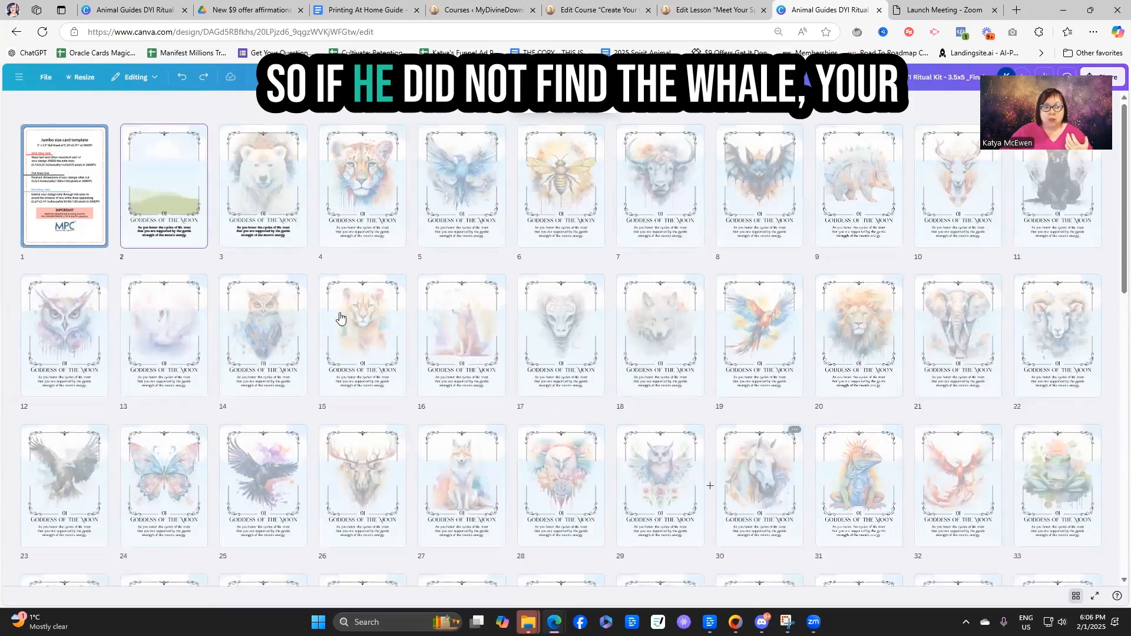
Duplicate the blank card template on page 2, check the print guide on page 1, and open the copy on page 3.
double_click(133, 233)
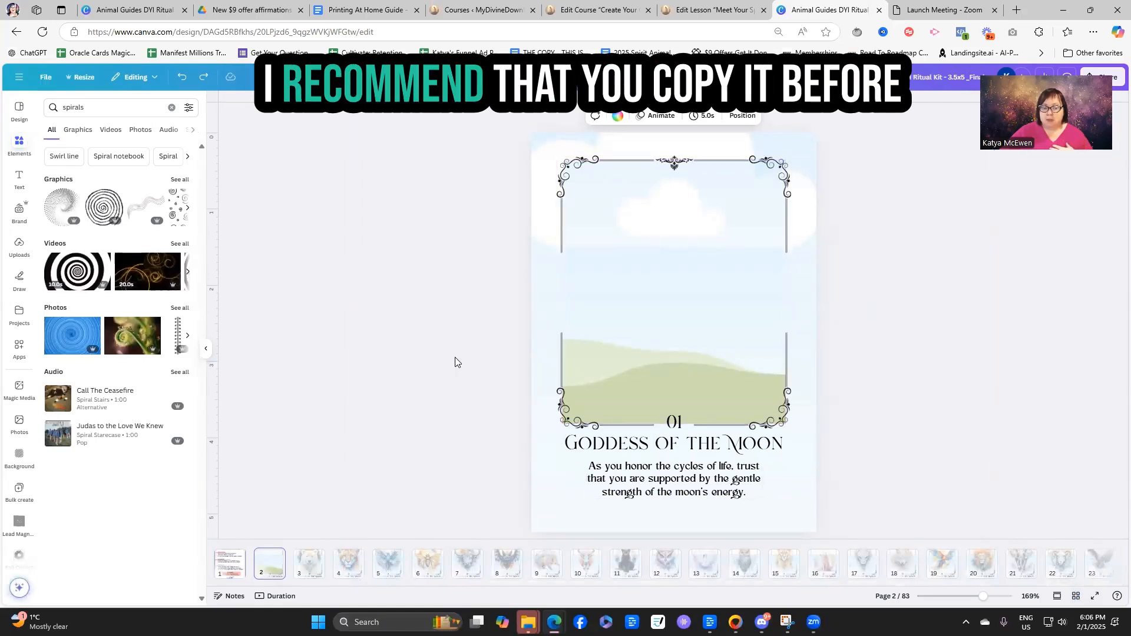
left_click(274, 556)
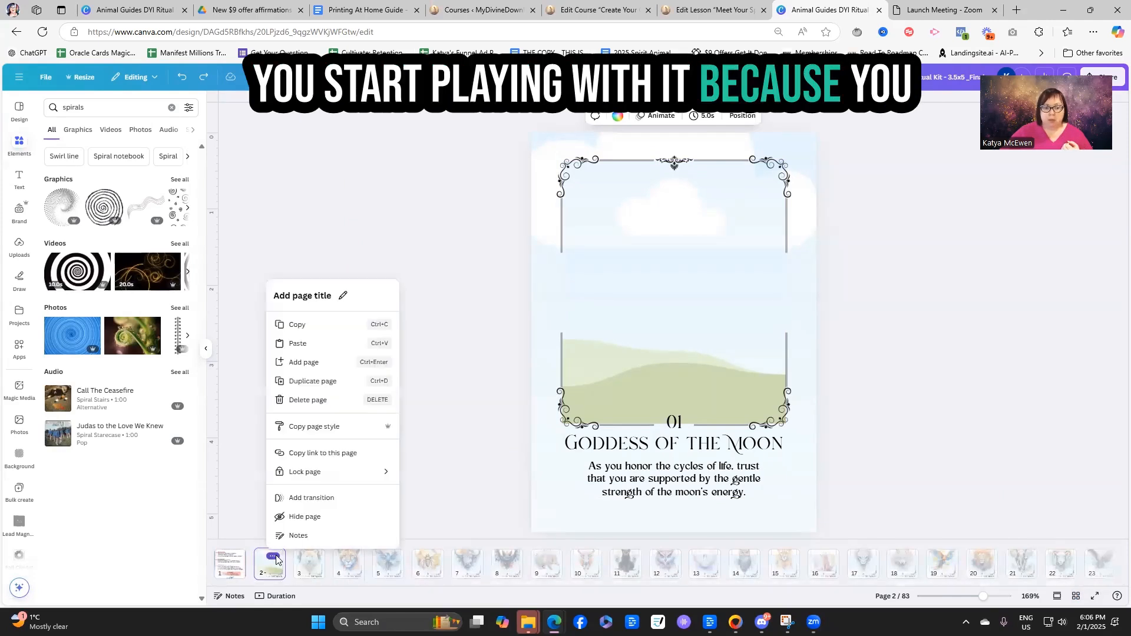
left_click(324, 386)
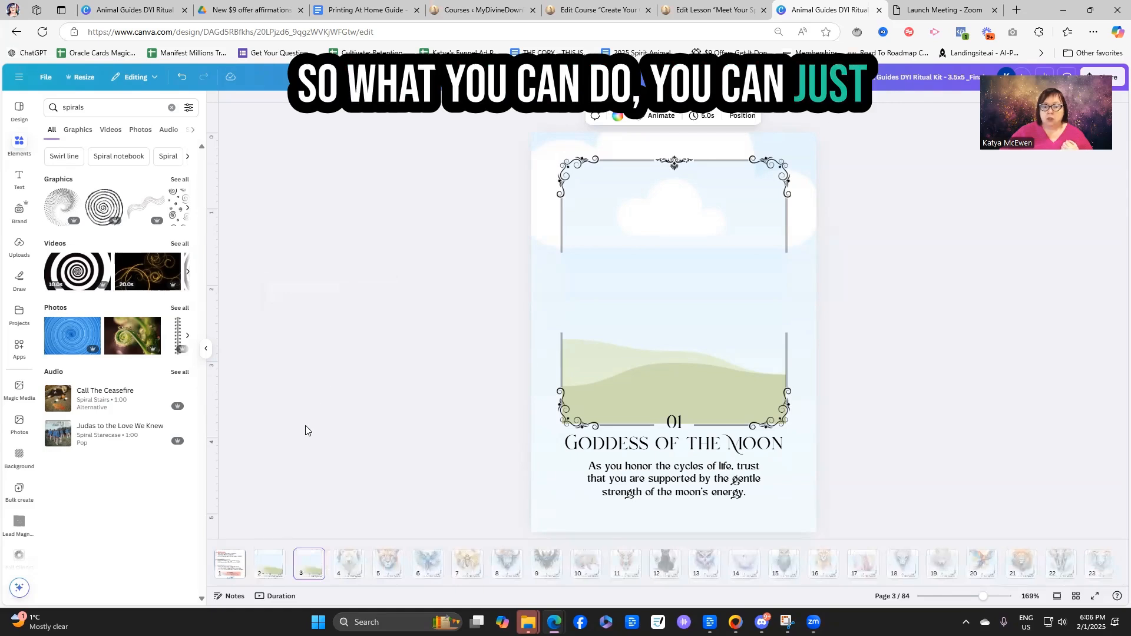
left_click(228, 563)
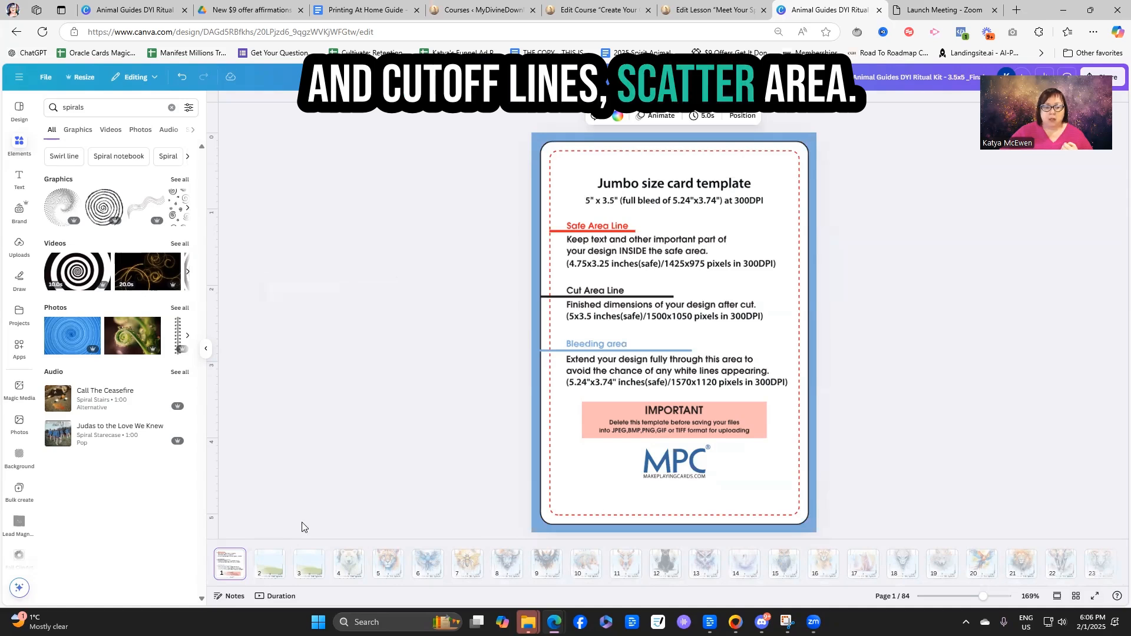
left_click(276, 573)
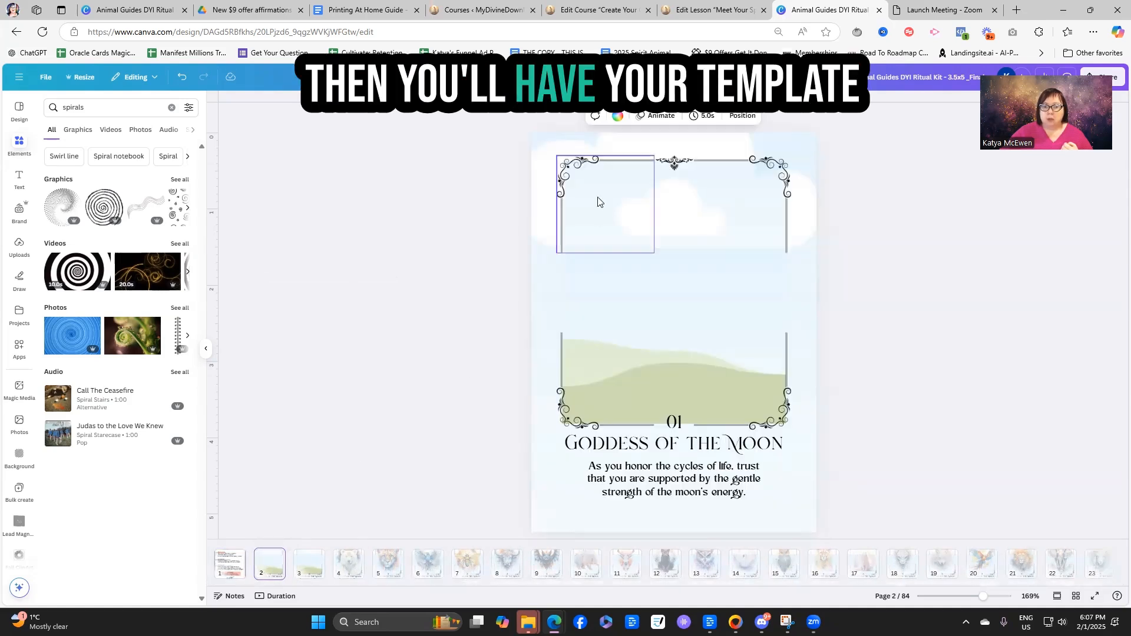
left_click(309, 573)
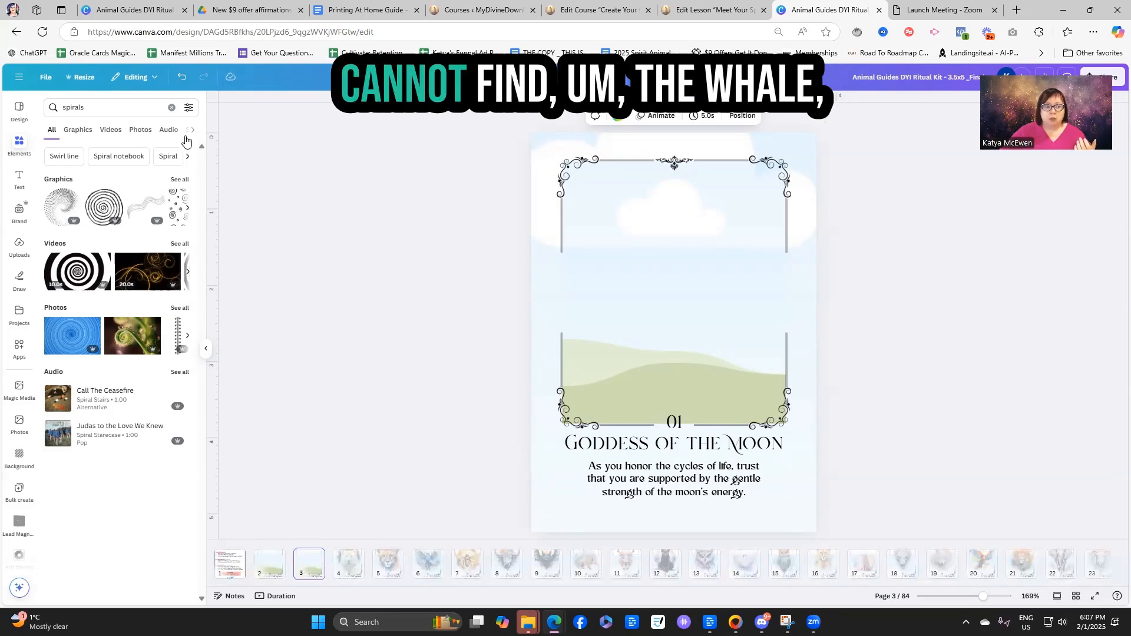
Replace the previous elements search with a search for "whale".
left_click(171, 108)
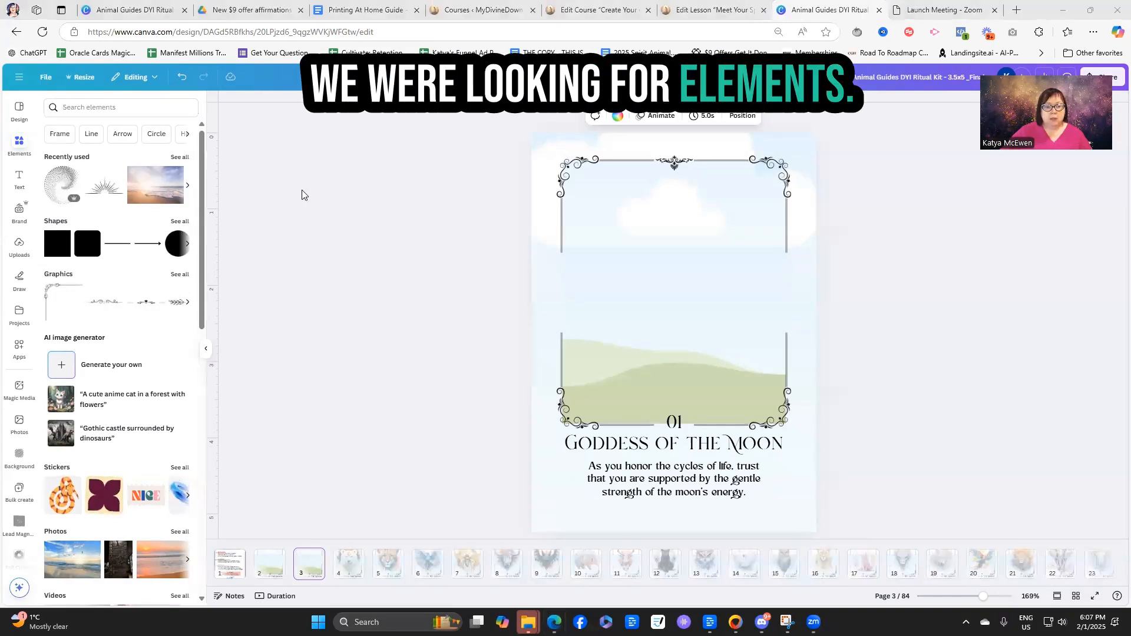
left_click(18, 113)
left_click(18, 149)
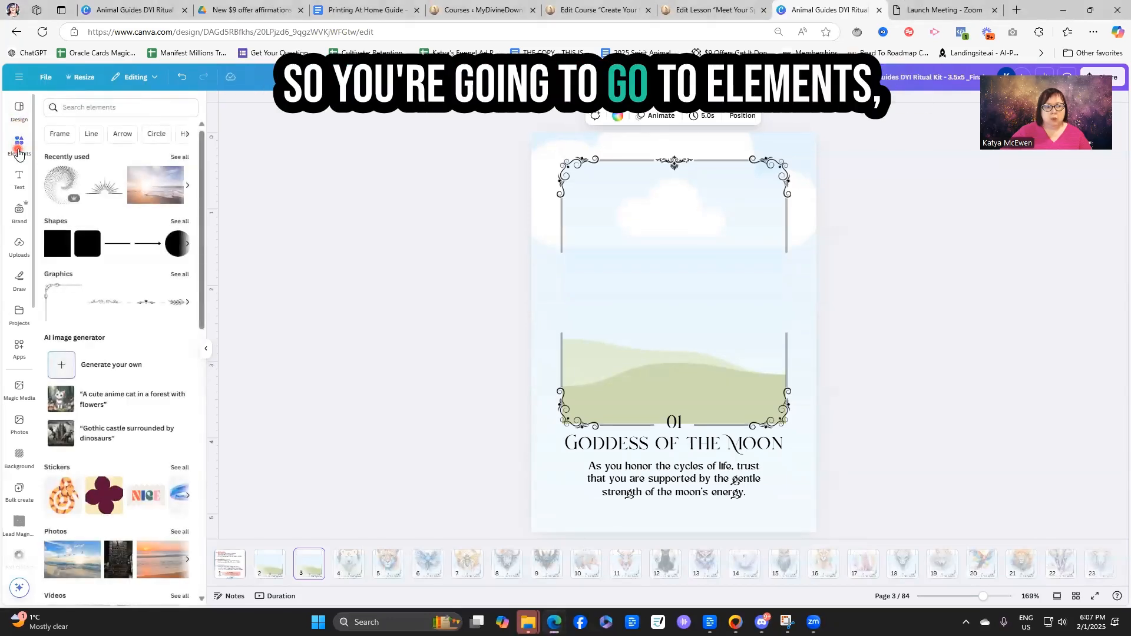
left_click(99, 114)
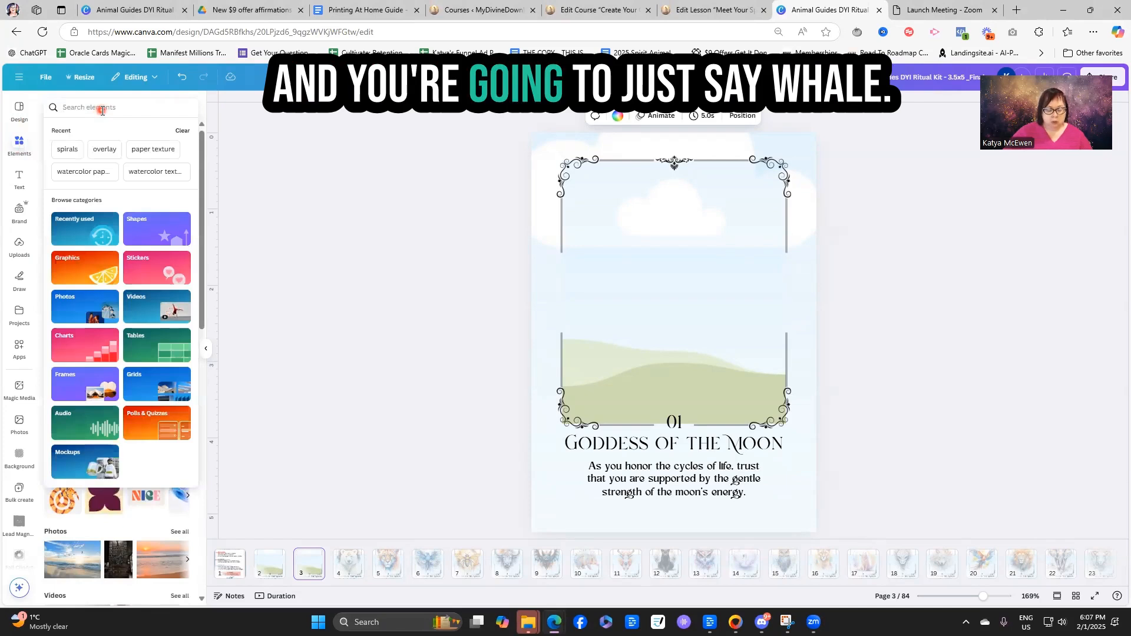
type("whale")
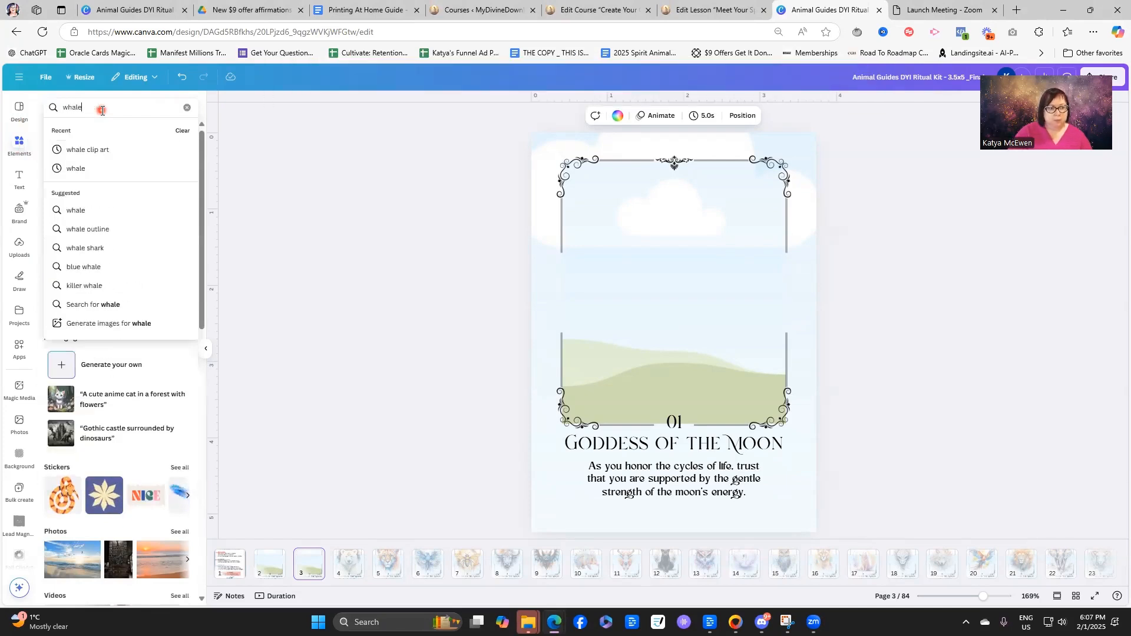
key("Return")
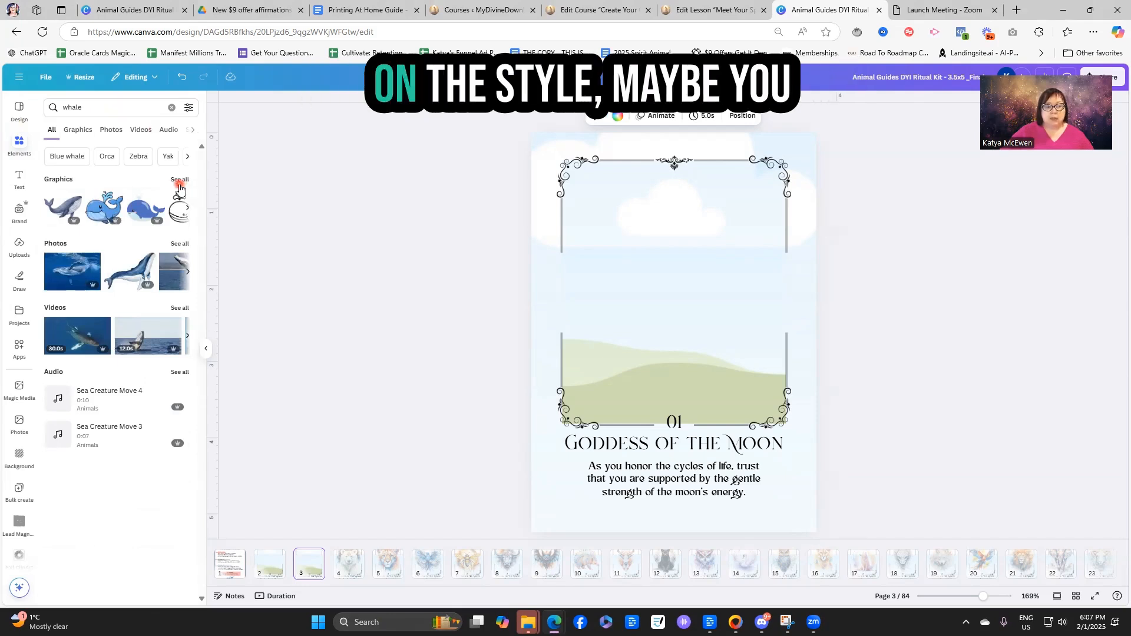
Limit the whale results to photos and place the photo of a whale breaching at sunset in the page 3 card's frame.
left_click(107, 133)
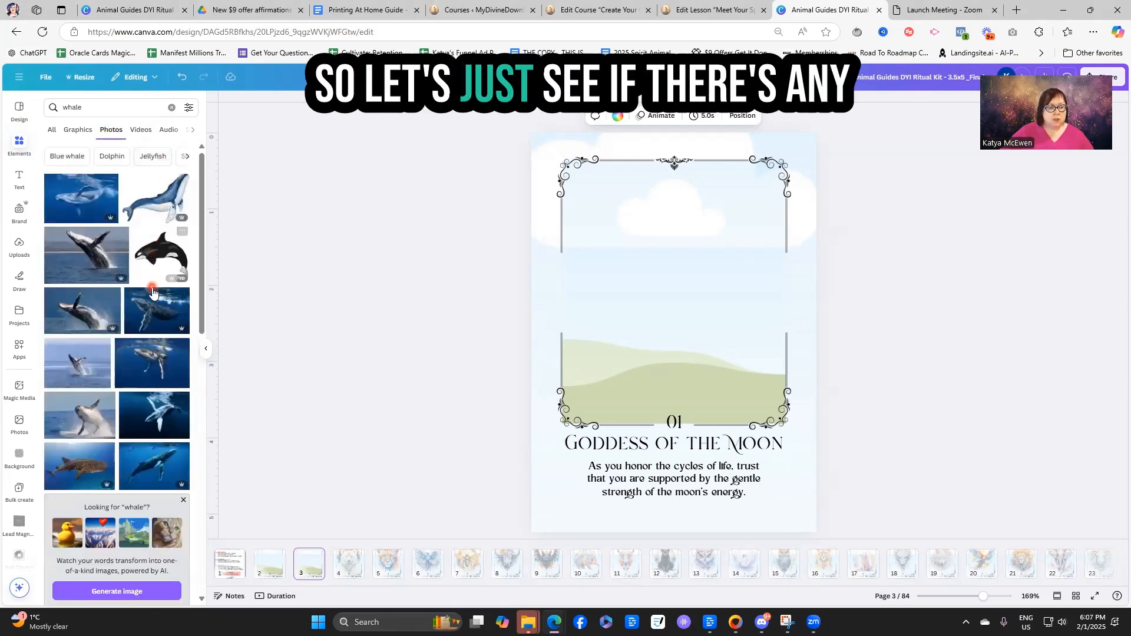
scroll(153, 291, "down", 2)
scroll(152, 291, "down", 1)
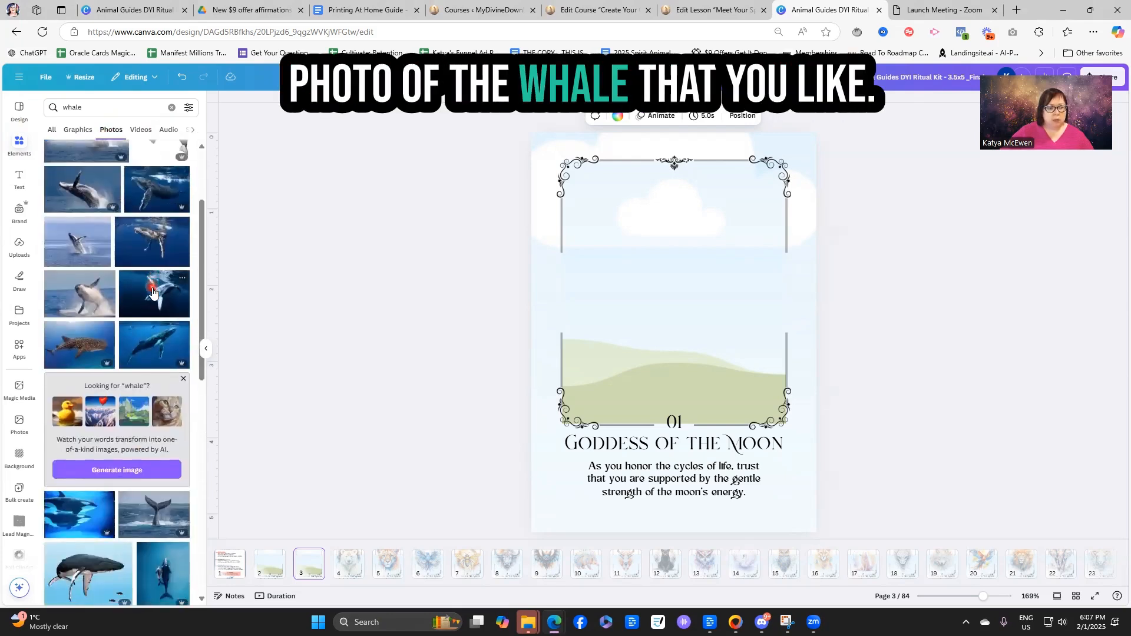
scroll(152, 291, "down", 5)
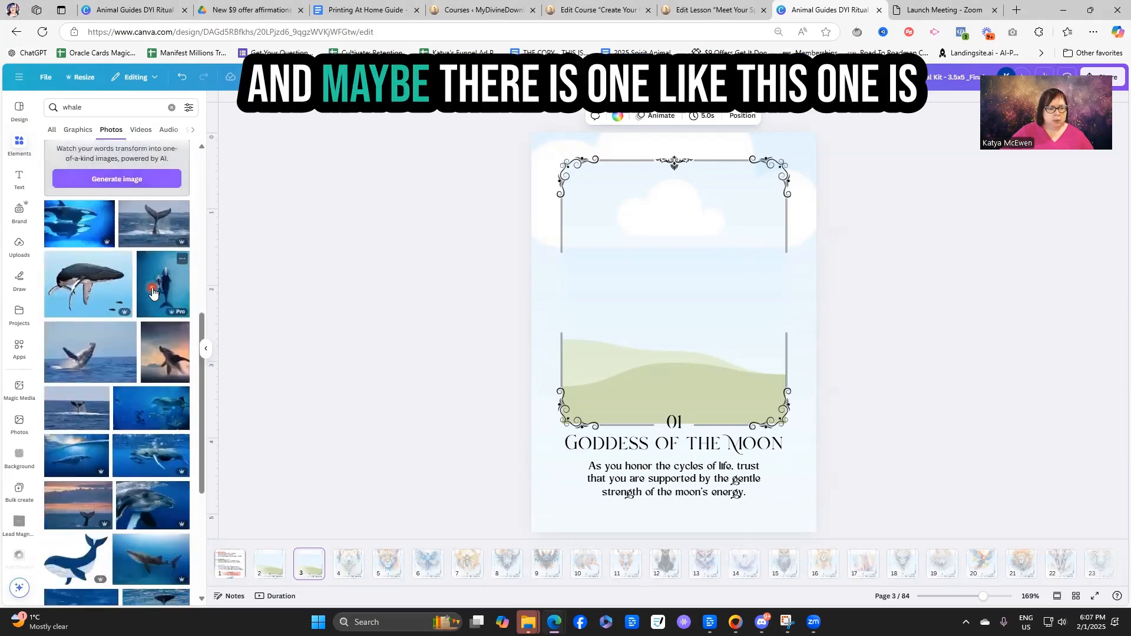
left_click_drag(161, 306, 576, 276)
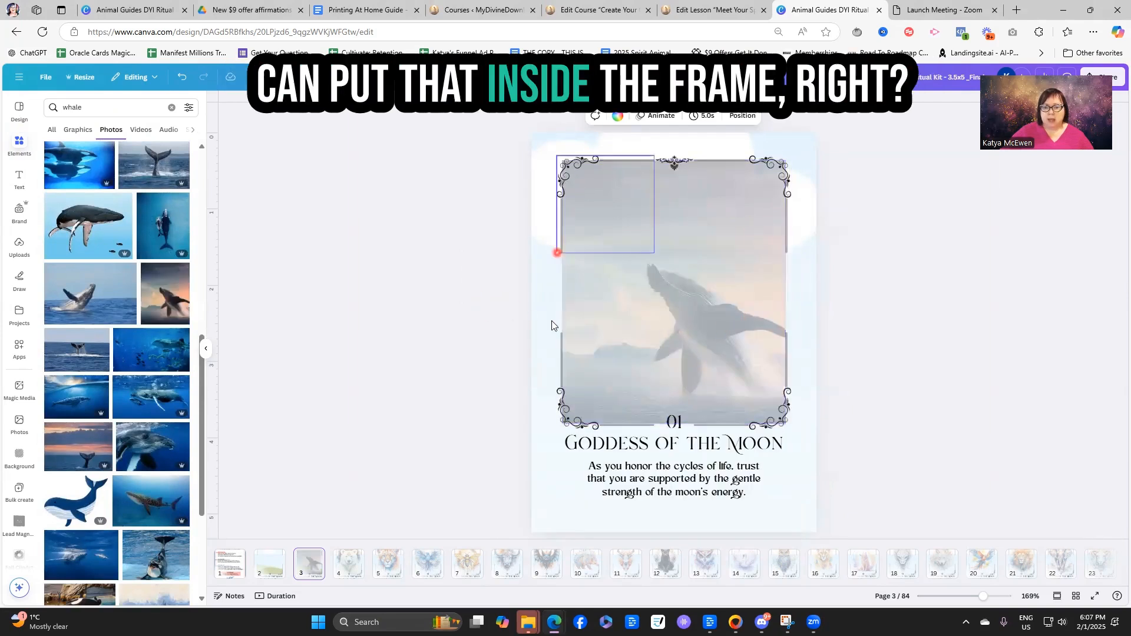
Set the transparency of the framed whale photo to 82.
left_click(672, 266)
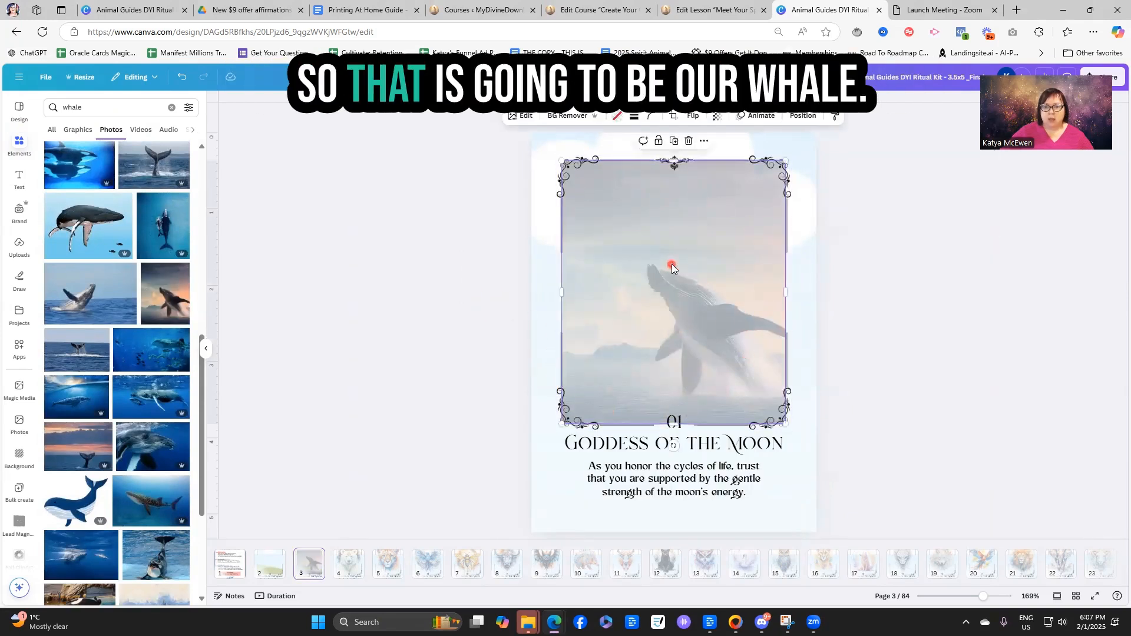
left_click(717, 116)
left_click_drag(691, 155, 729, 159)
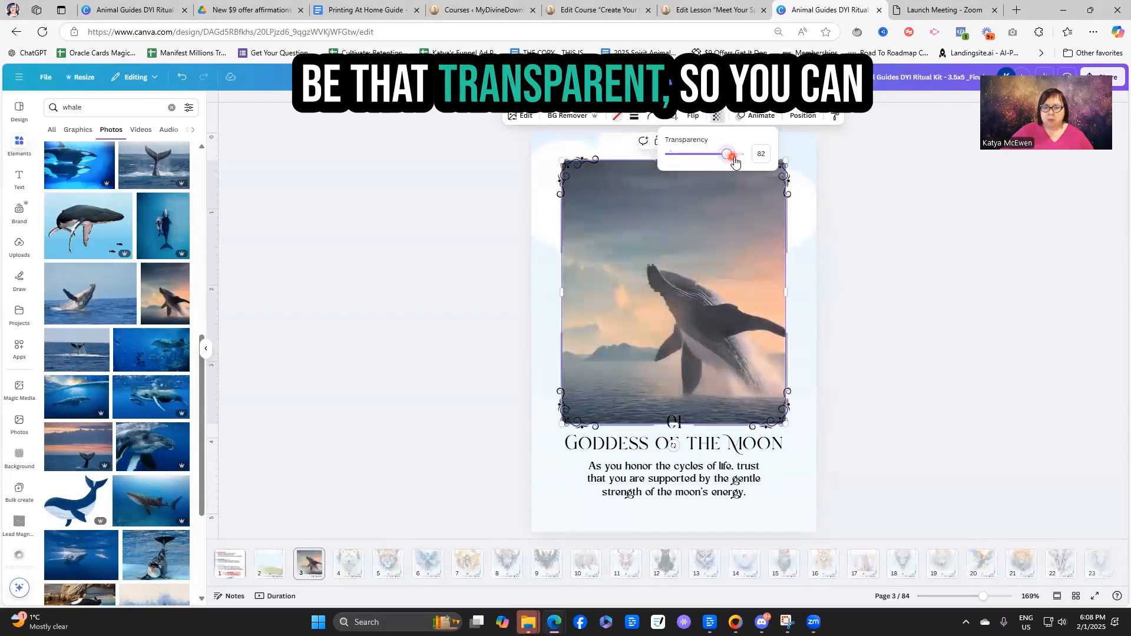
left_click(891, 335)
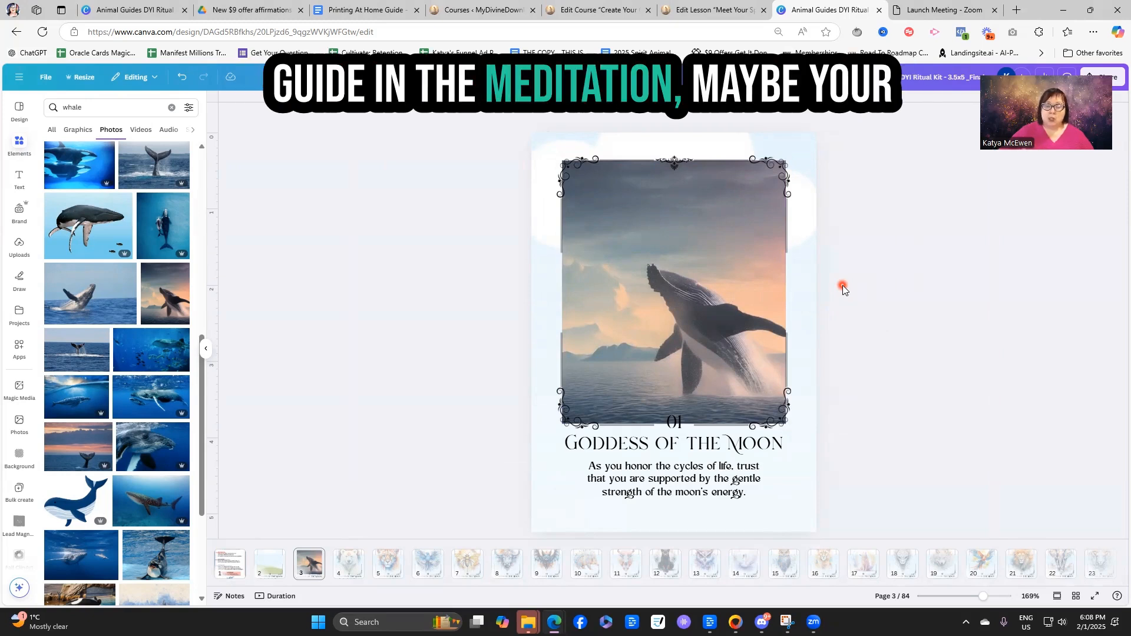
Clear the whale search and browse the full collection of pattern backgrounds for a peacock-feather pattern.
left_click(170, 110)
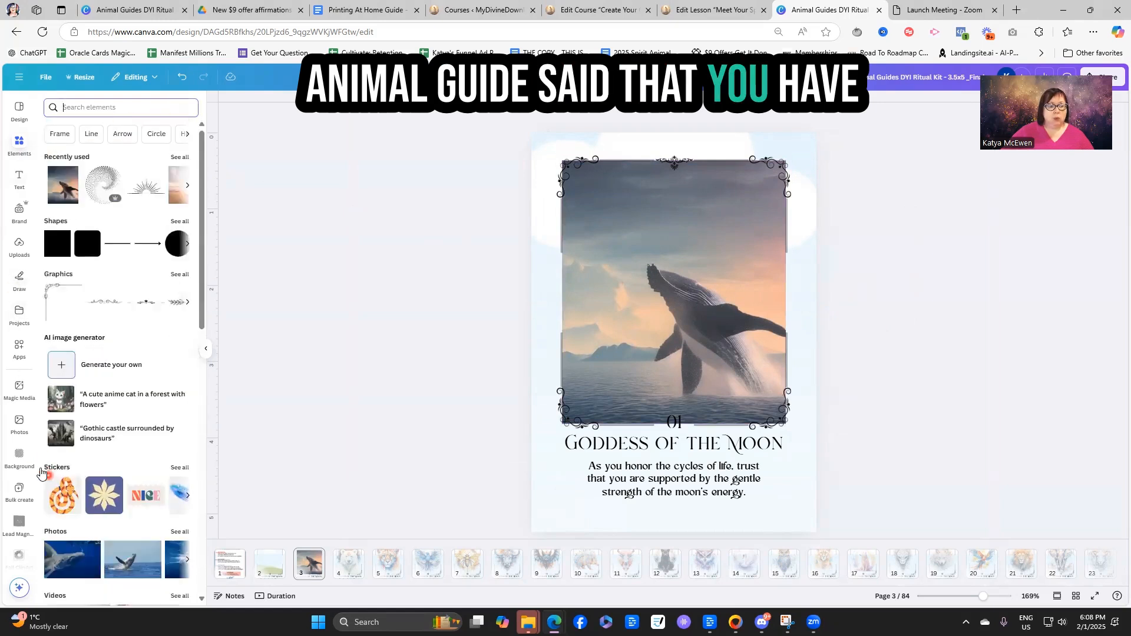
left_click(18, 460)
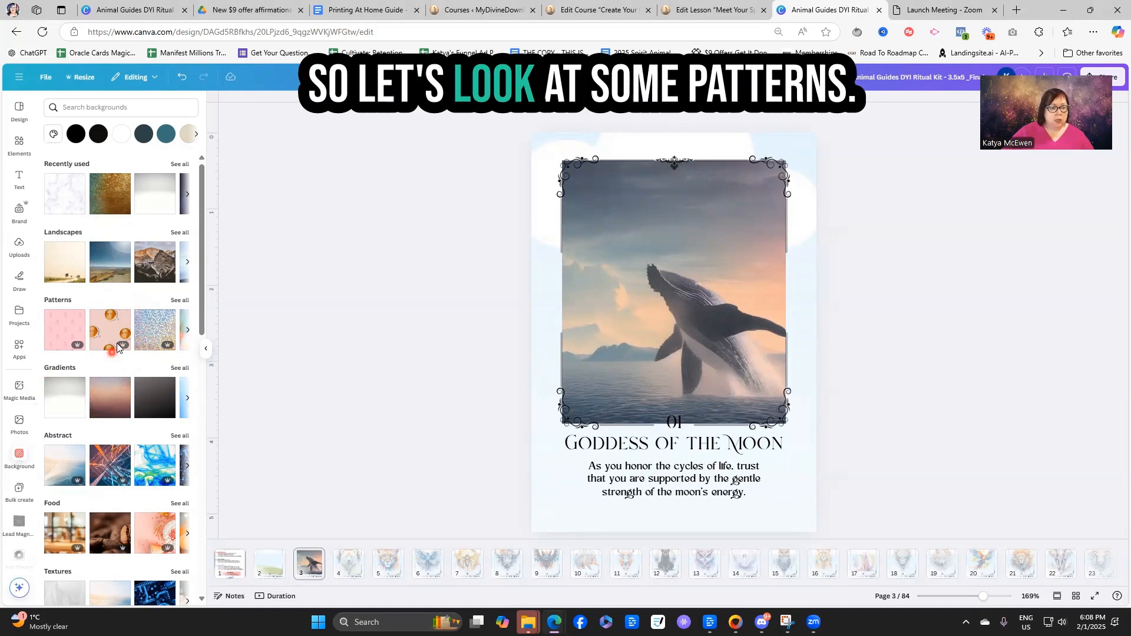
left_click(181, 301)
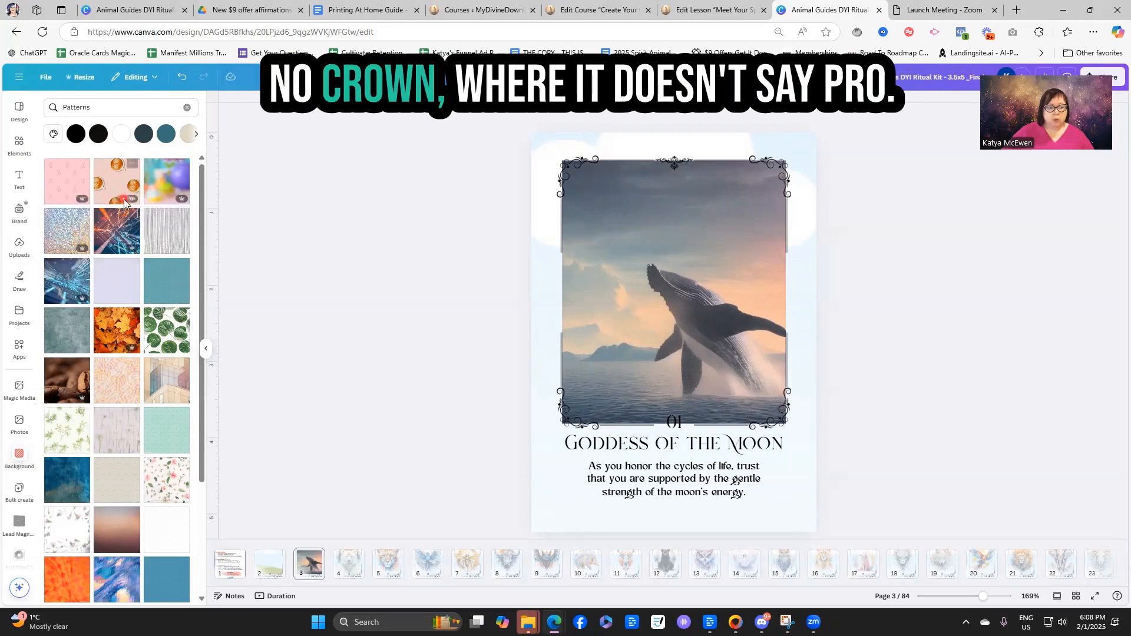
scroll(127, 270, "down", 5)
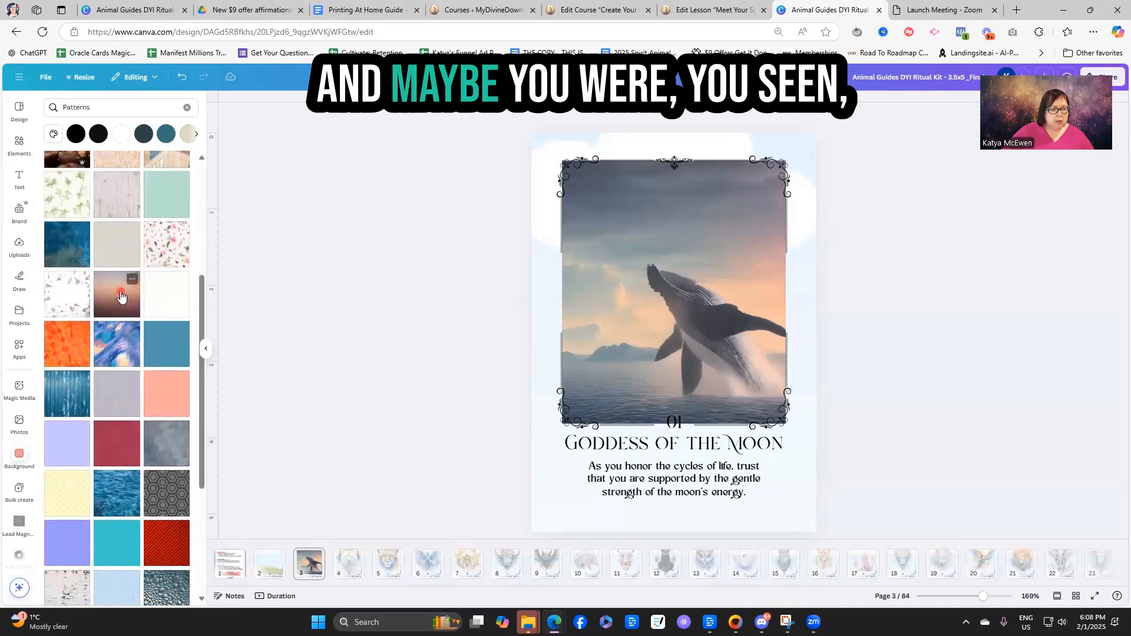
scroll(120, 295, "down", 1)
scroll(121, 295, "down", 1)
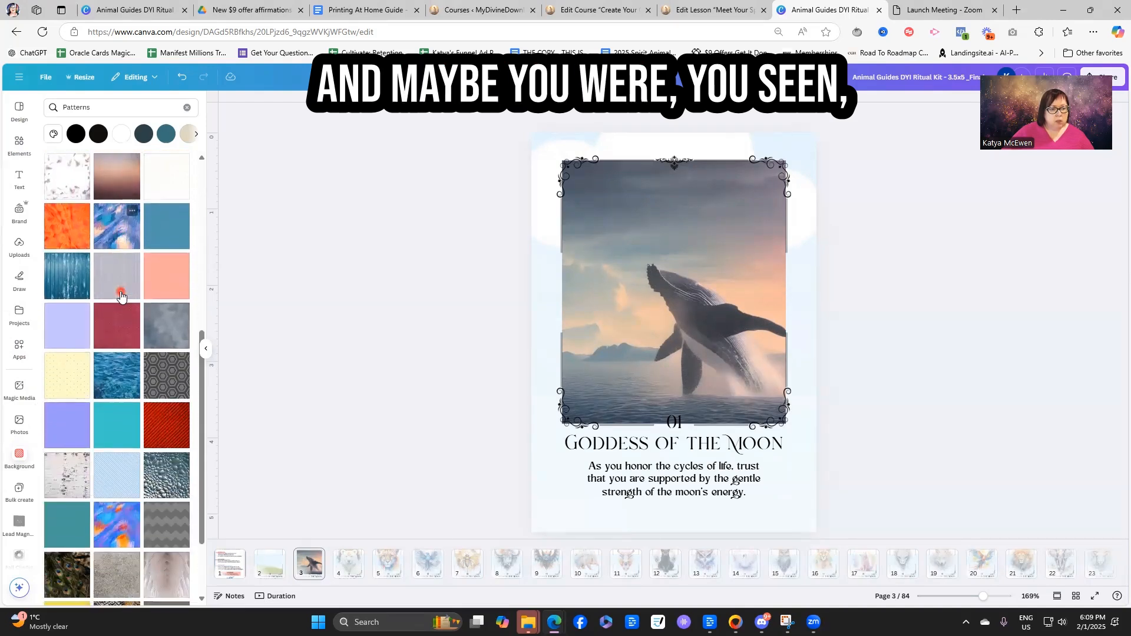
scroll(121, 295, "down", 2)
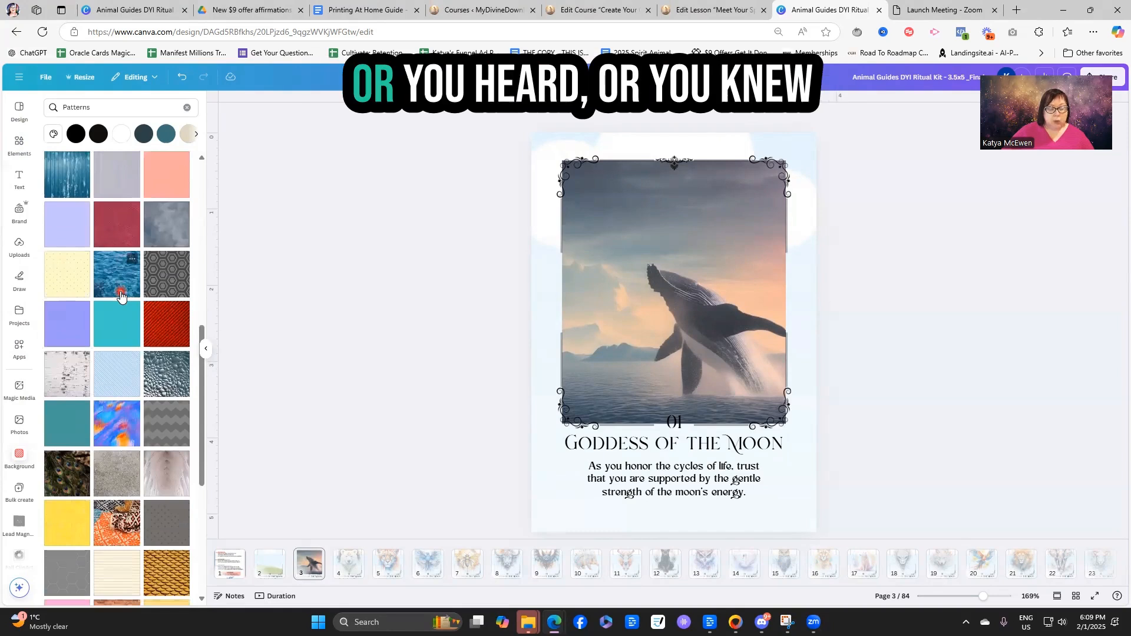
scroll(121, 295, "down", 1)
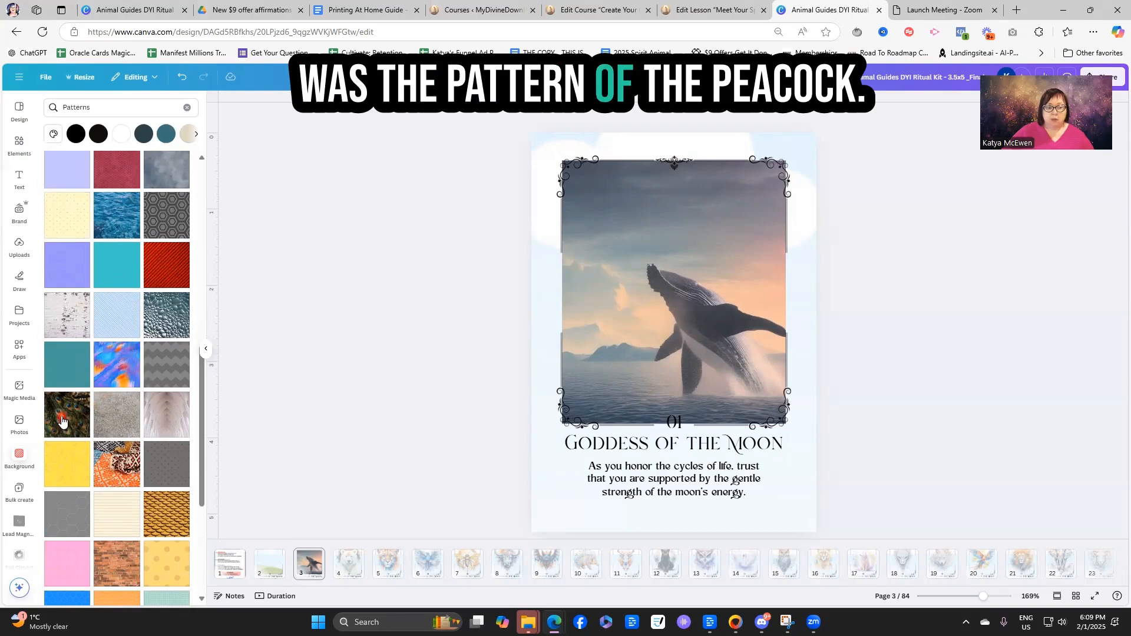
Apply the peacock-feather pattern as the background of the whale card.
left_click_drag(62, 419, 176, 420)
left_click_drag(277, 421, 497, 369)
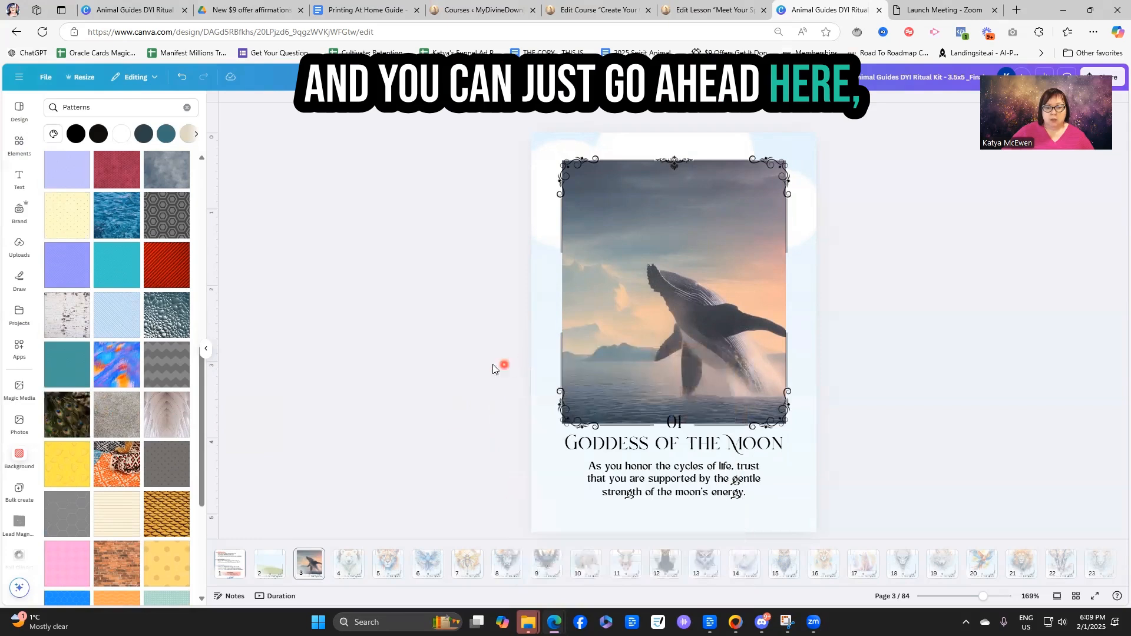
left_click_drag(66, 409, 416, 348)
left_click_drag(70, 417, 552, 395)
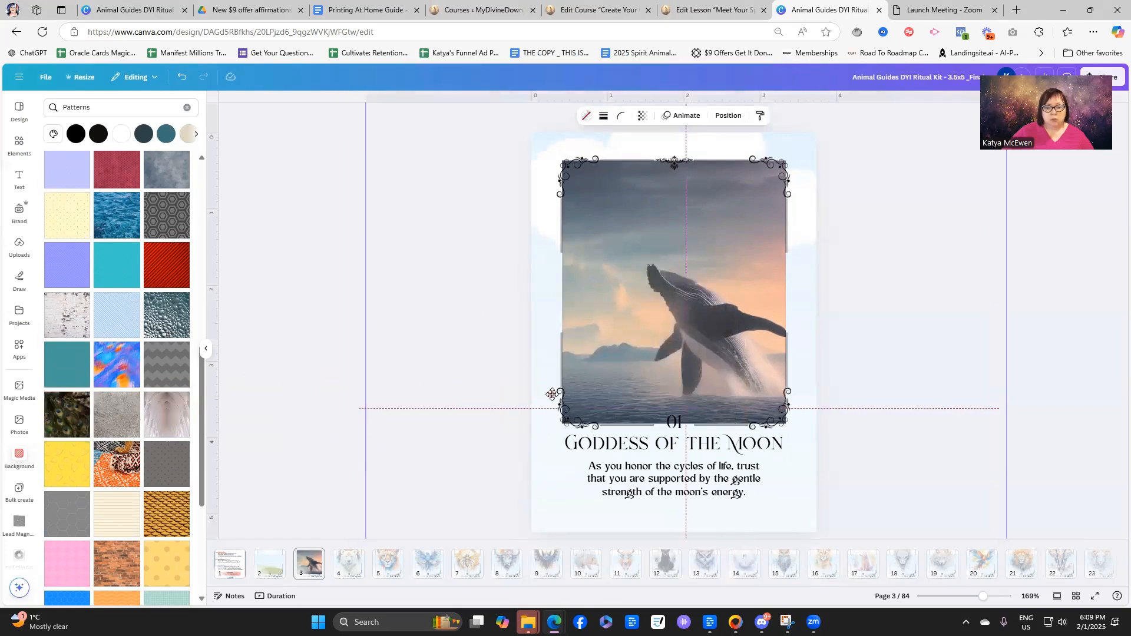
left_click(267, 164)
left_click_drag(68, 417, 535, 446)
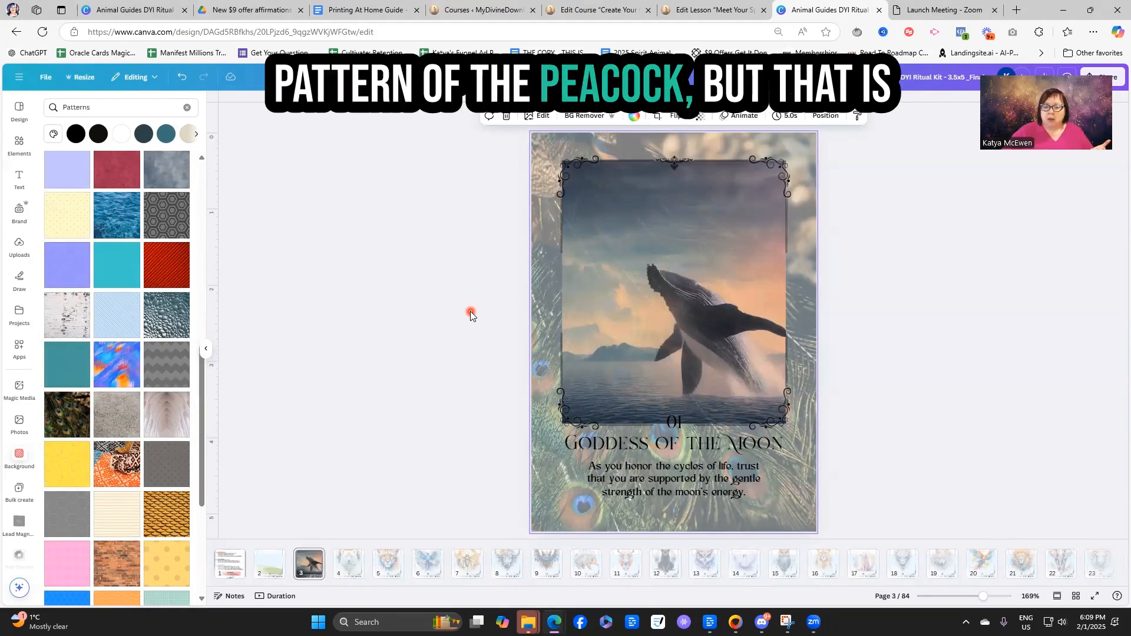
left_click(470, 311)
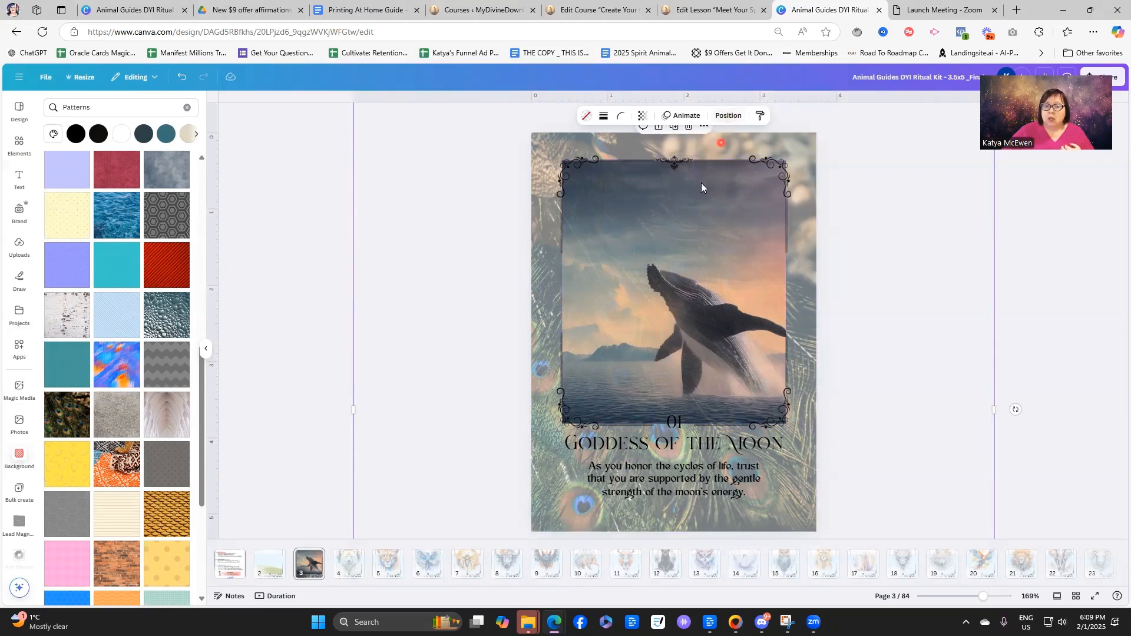
Reduce the opacity of the pale overlay covering the whale card so the peacock feathers show brightly.
left_click(642, 116)
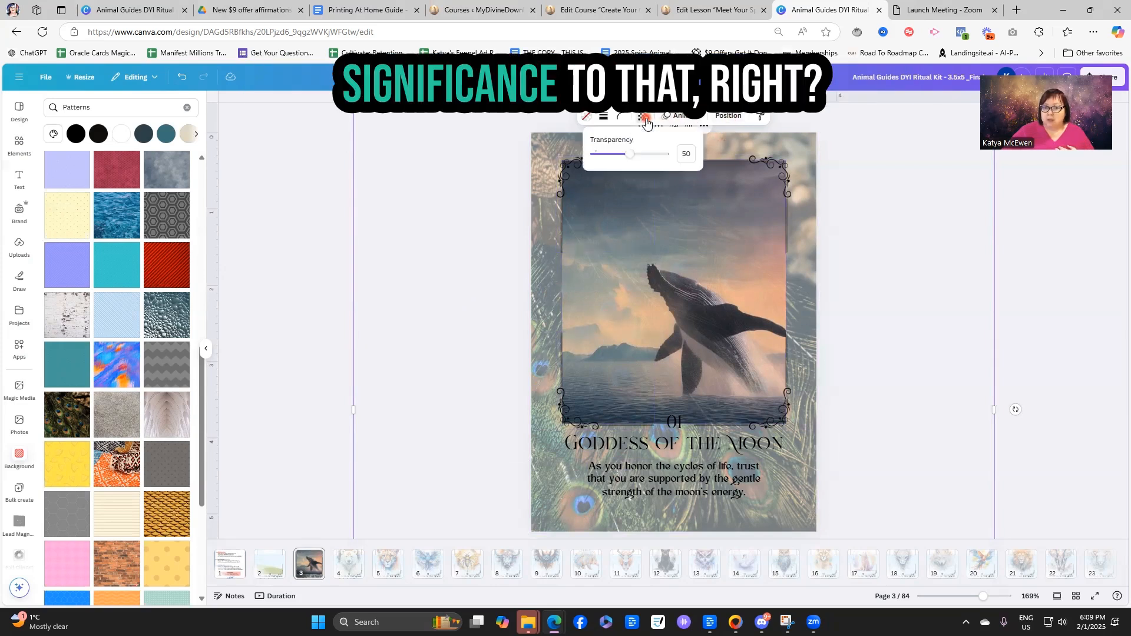
left_click_drag(638, 156, 603, 146)
left_click(477, 205)
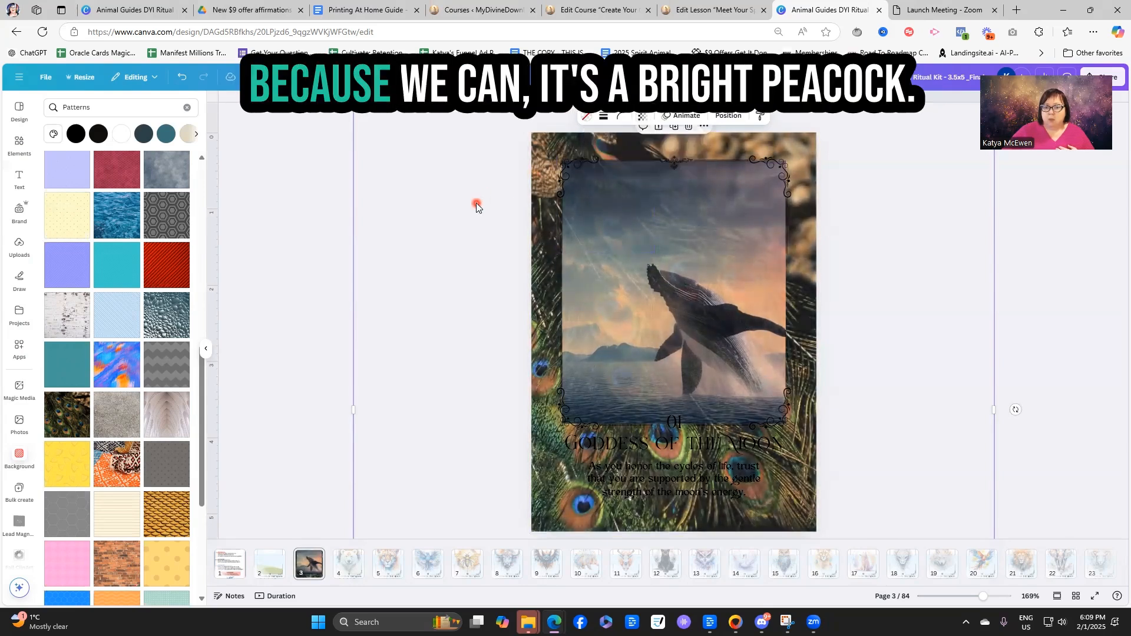
Set the transparency of the framed whale photo to 76.
left_click(616, 303)
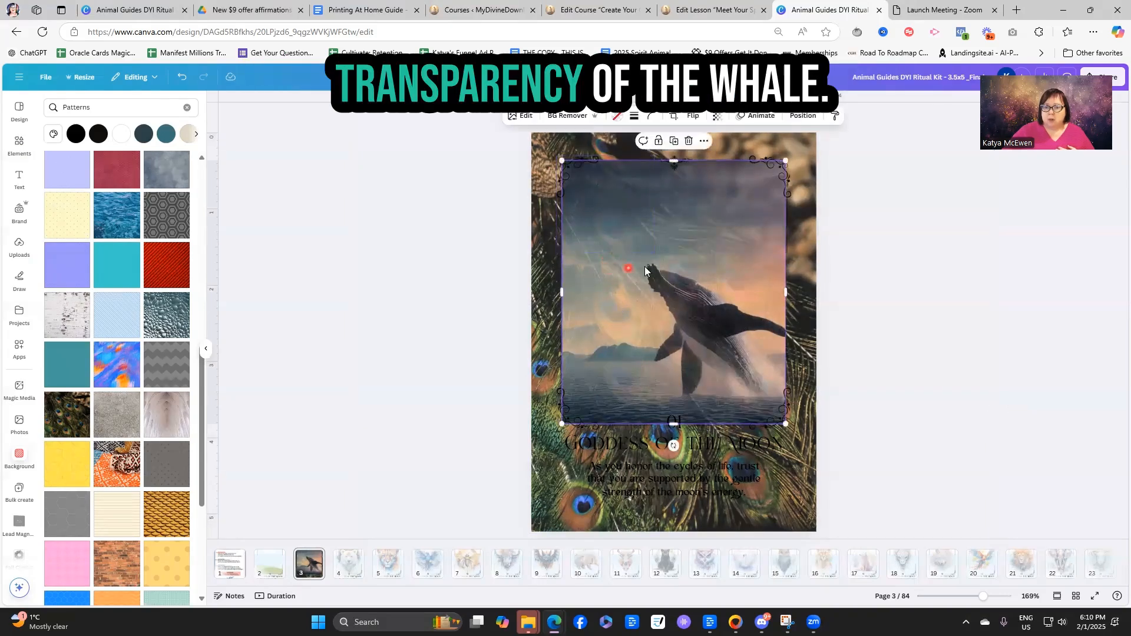
left_click(716, 116)
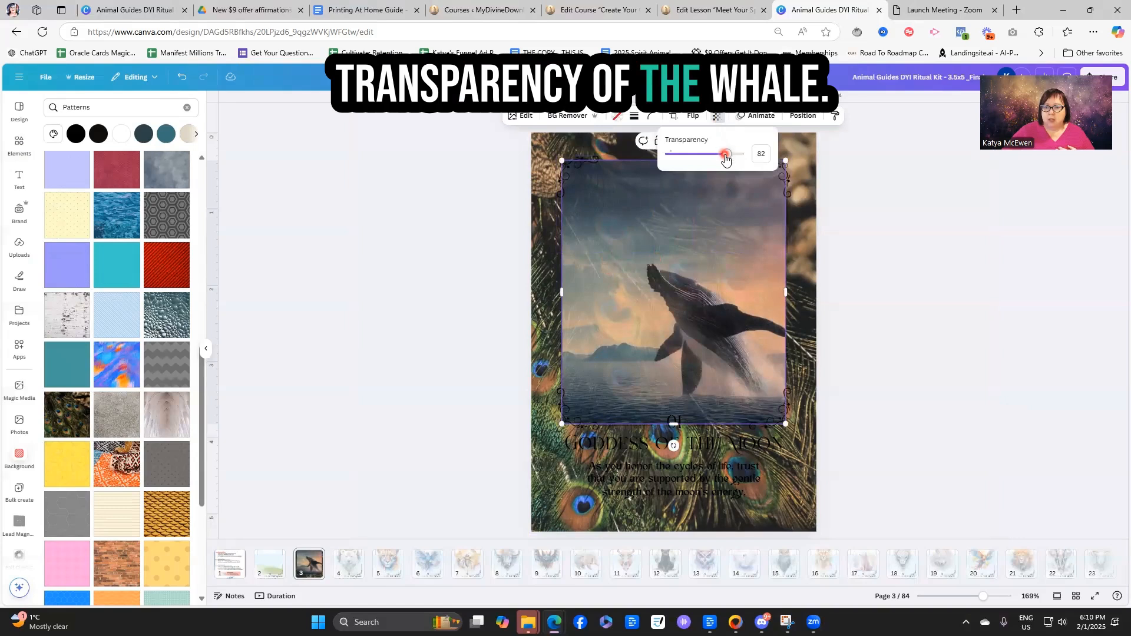
left_click_drag(725, 155, 719, 156)
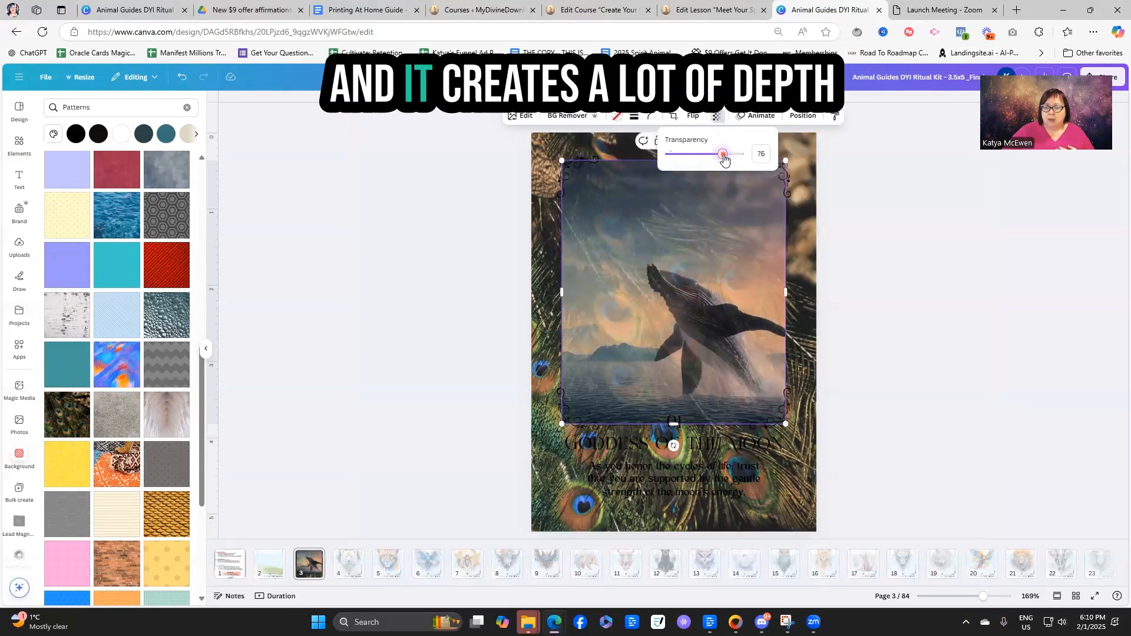
left_click(479, 294)
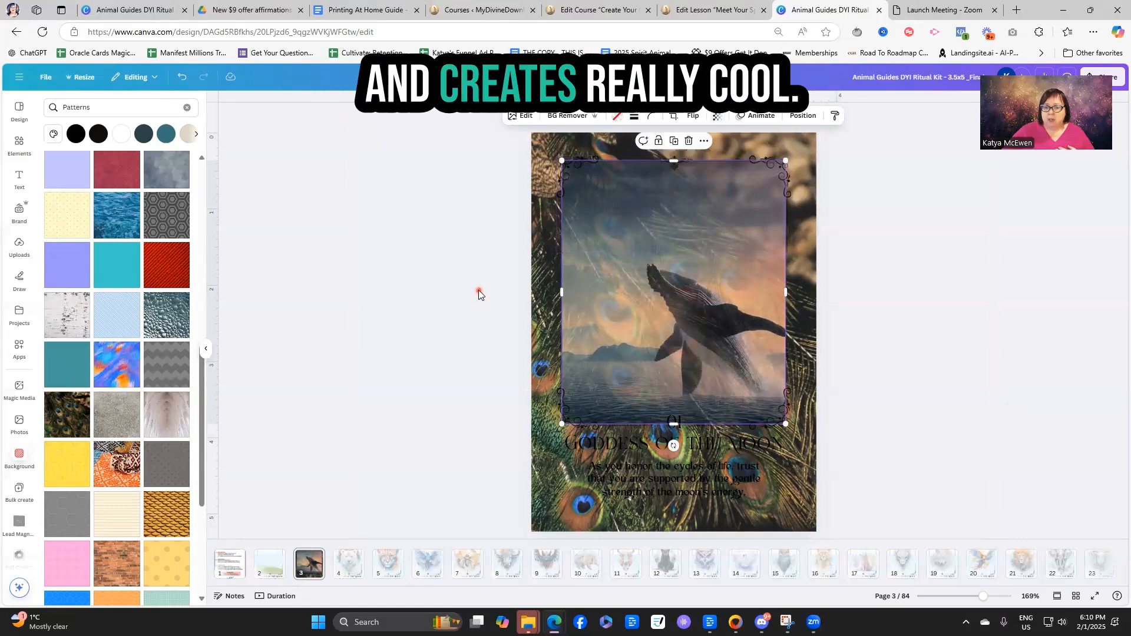
left_click(479, 294)
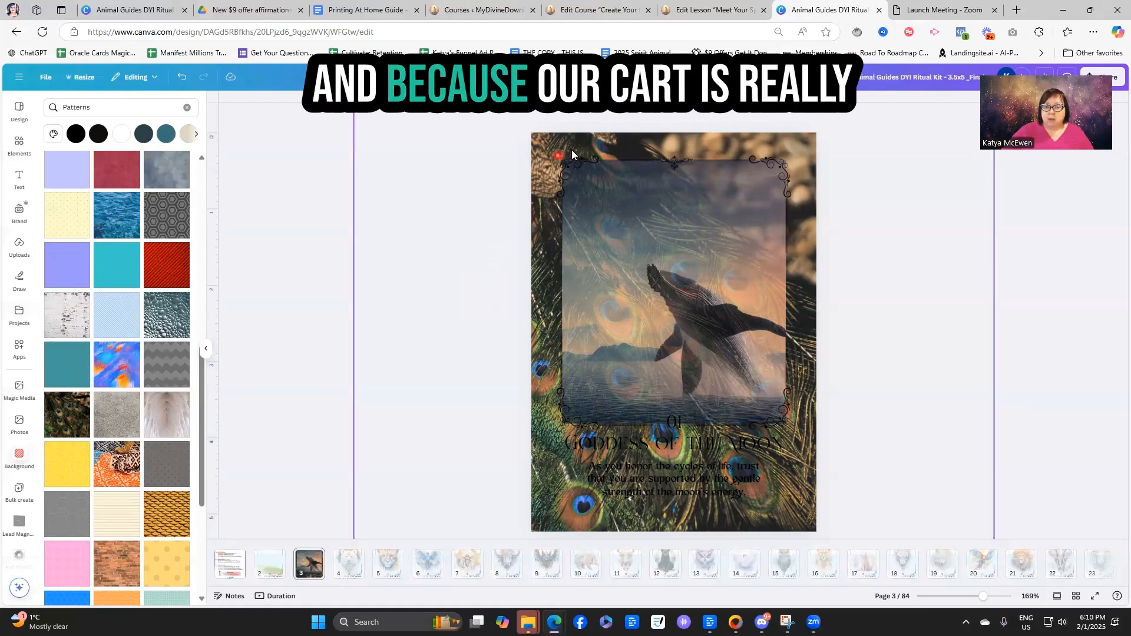
Search the colors for gold and recolor the frame's upper-left corner ornament with the dark gold from the Four-layered Cake palette.
left_click(576, 168)
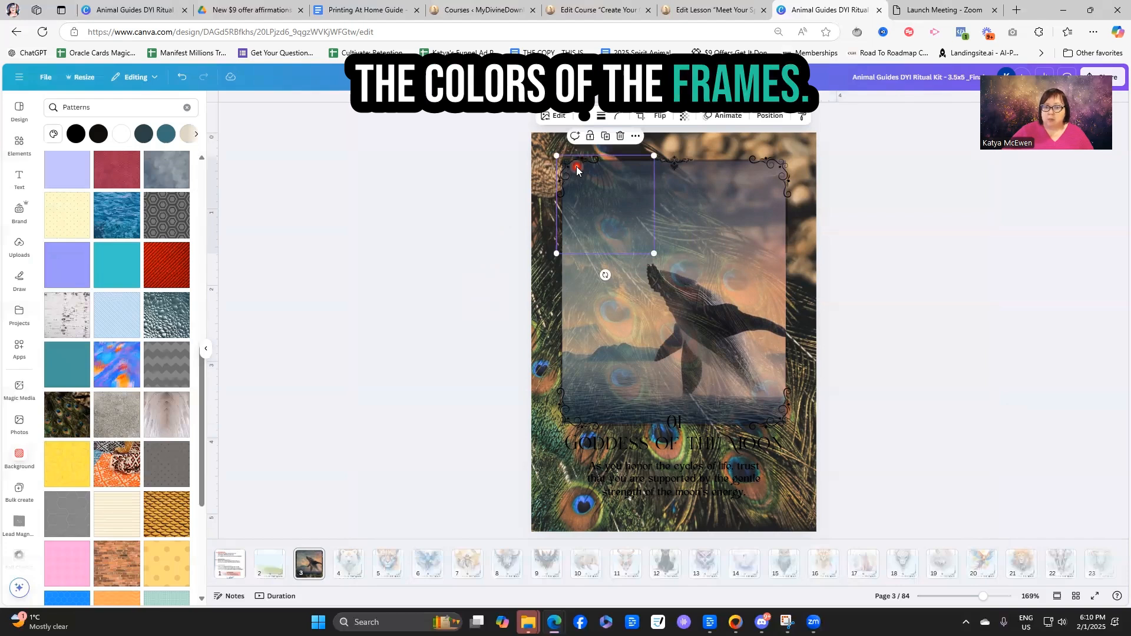
left_click(588, 120)
left_click(130, 128)
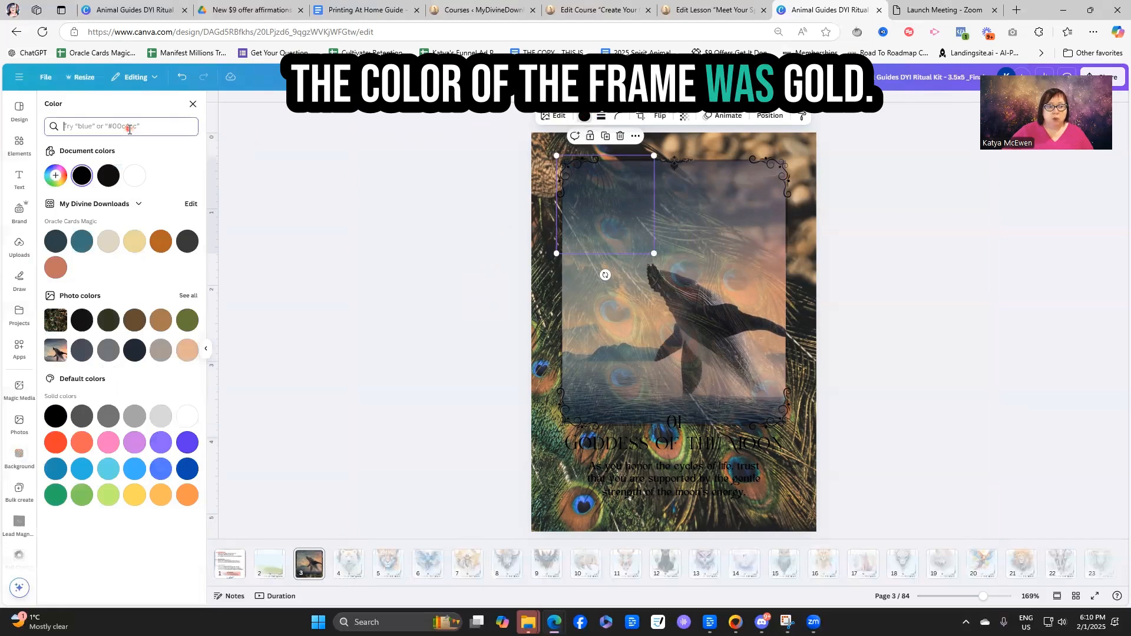
type("gold")
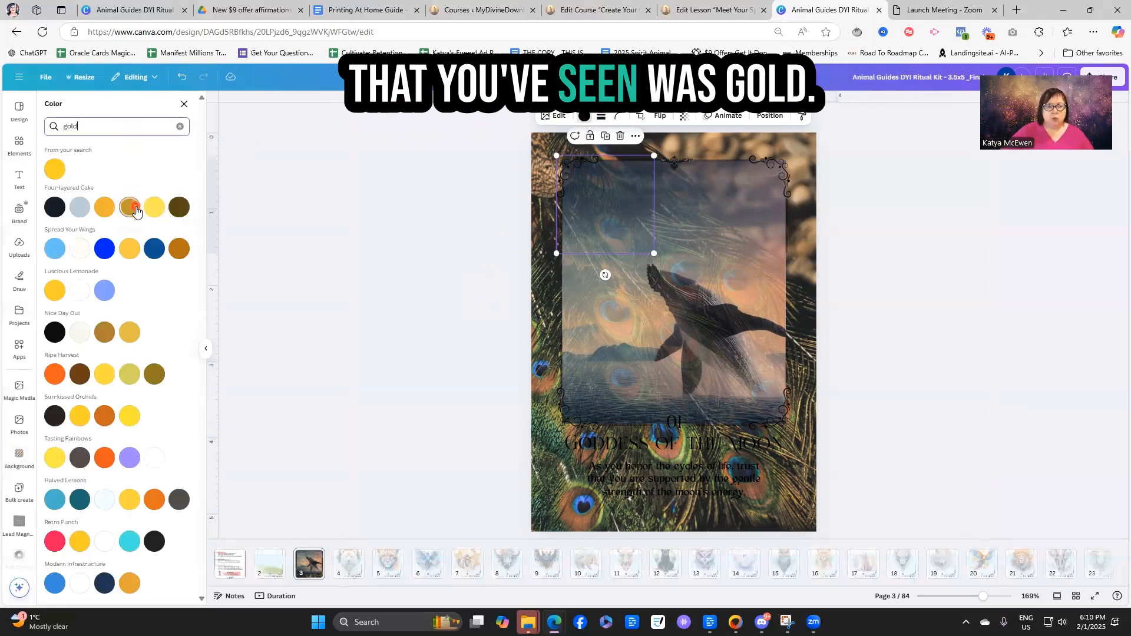
left_click(133, 208)
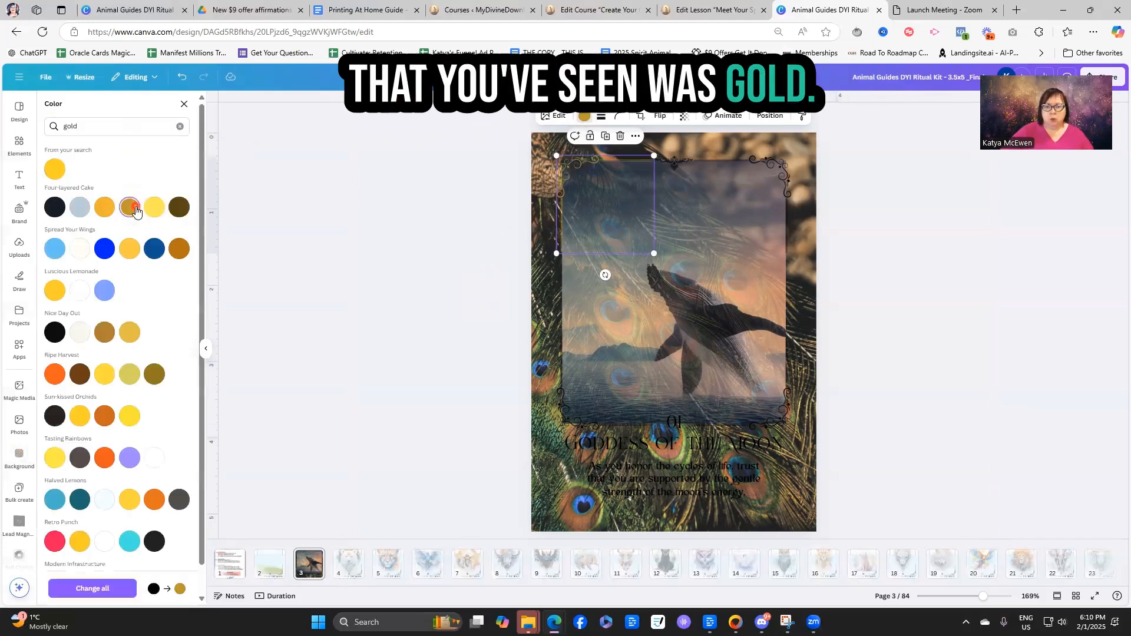
Recolor the frame's top-center ornament and its three remaining corner ornaments with the same dark gold.
left_click(686, 161)
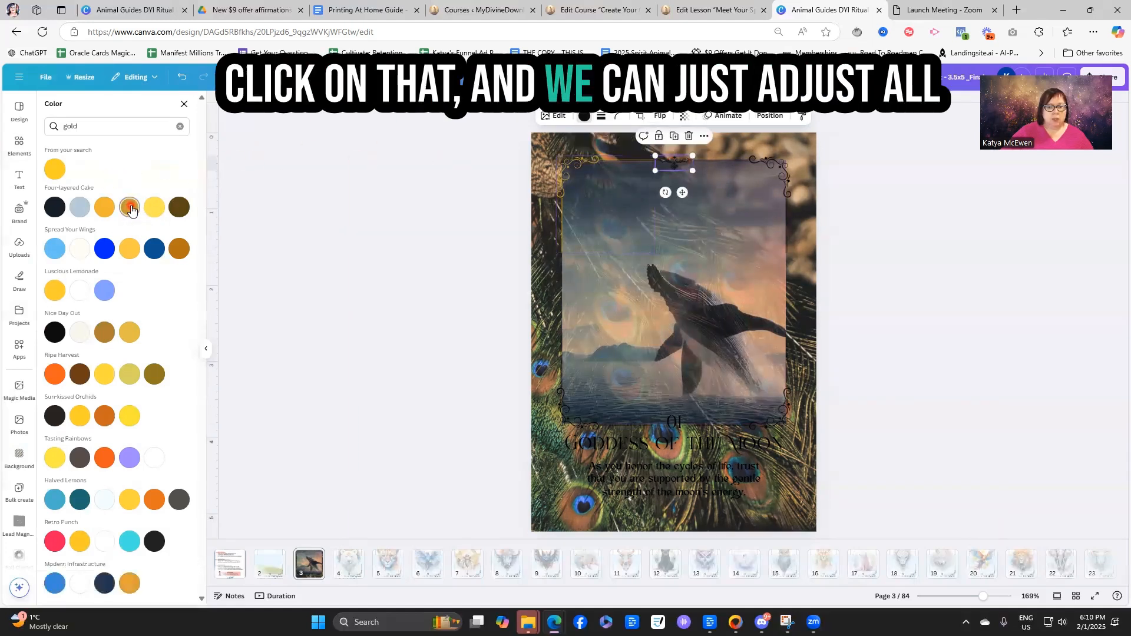
left_click(778, 170)
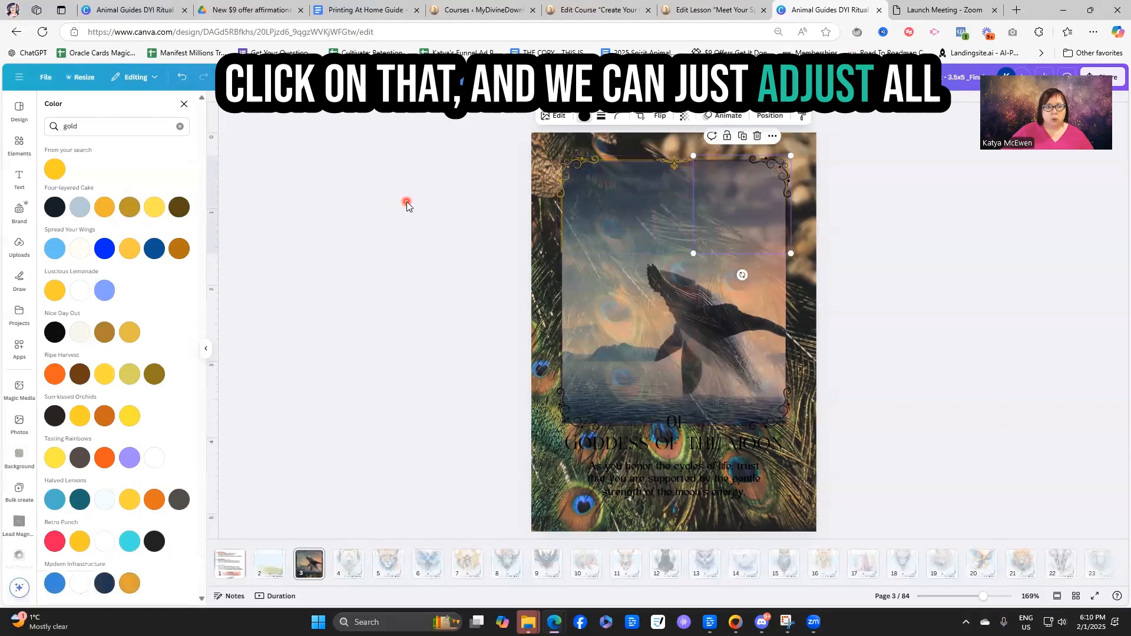
left_click(130, 206)
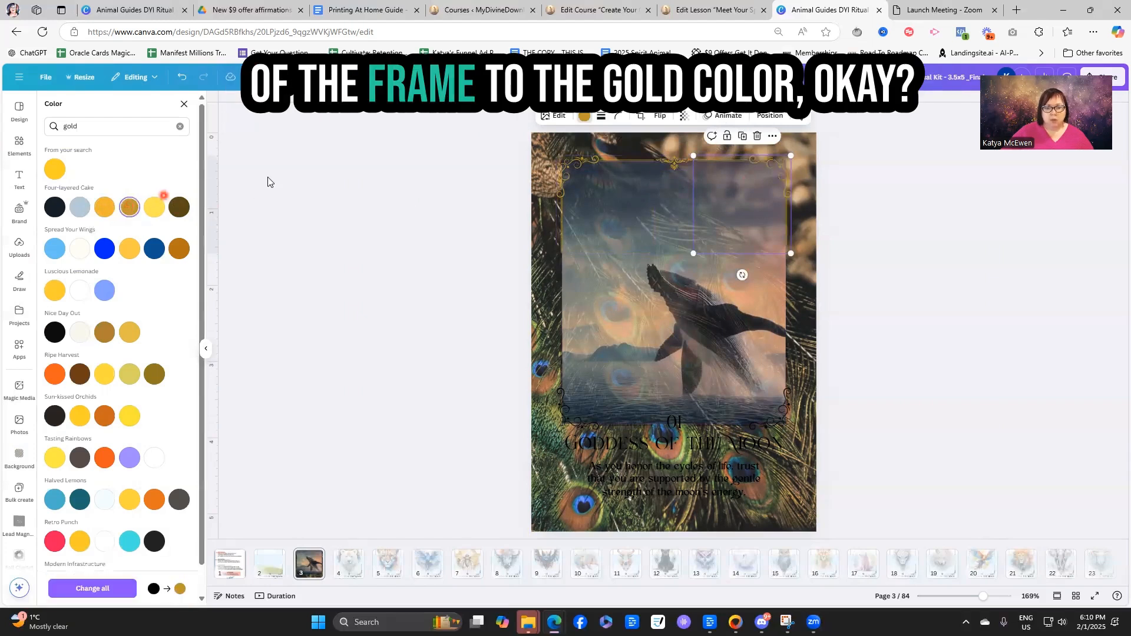
left_click(562, 412)
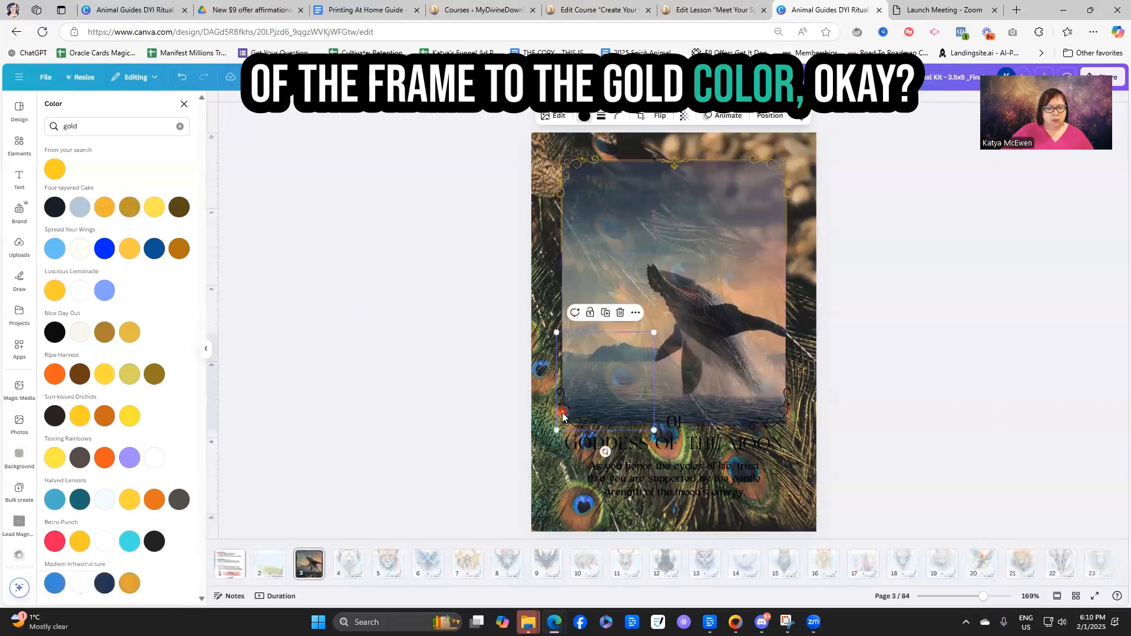
left_click(130, 206)
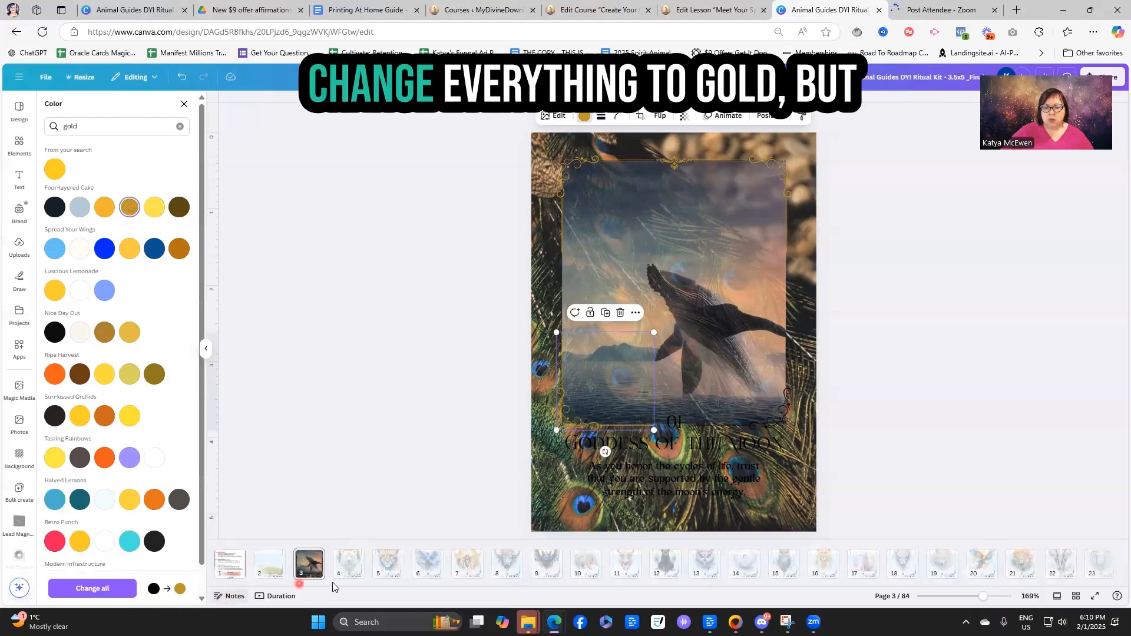
left_click(769, 419)
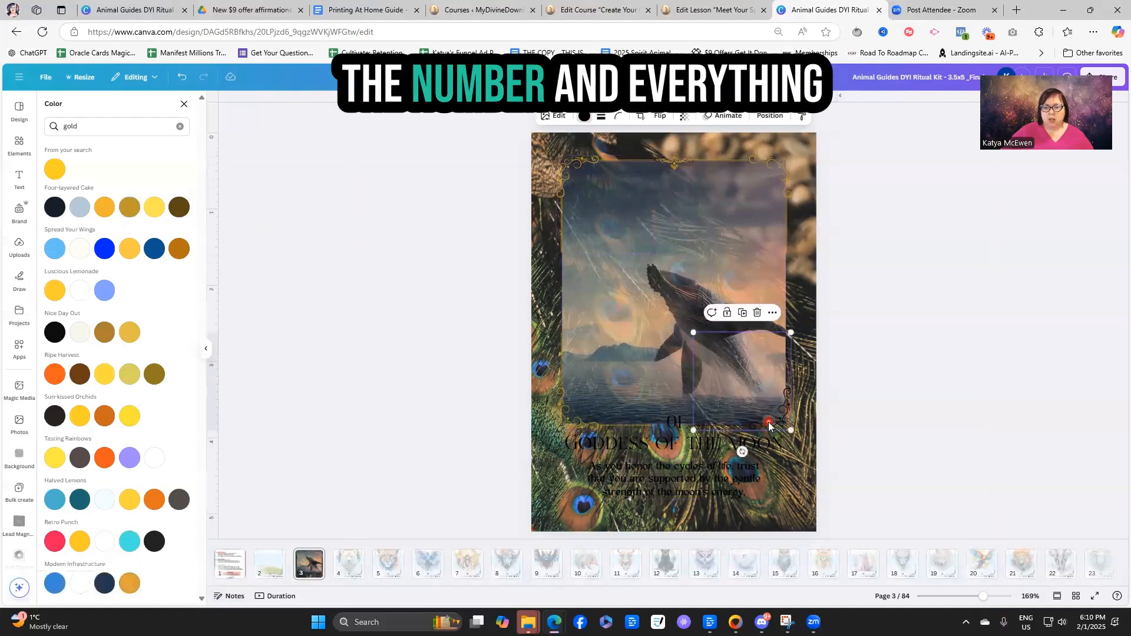
left_click(130, 209)
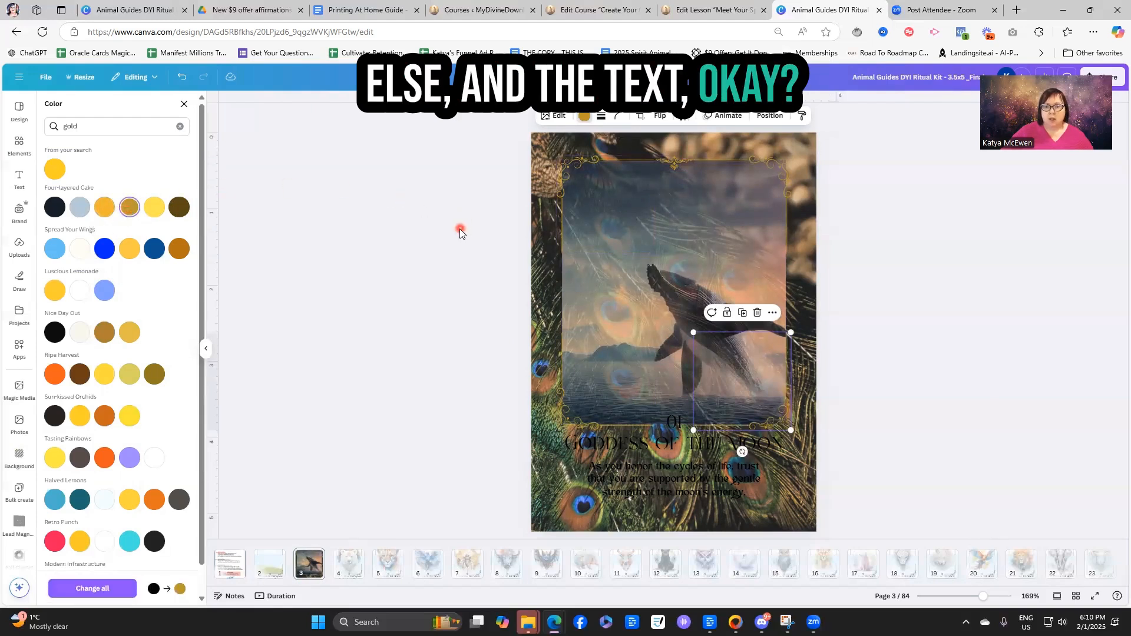
Try to recolor the card number 01 white and undo the white applied to the card background.
left_click(669, 423)
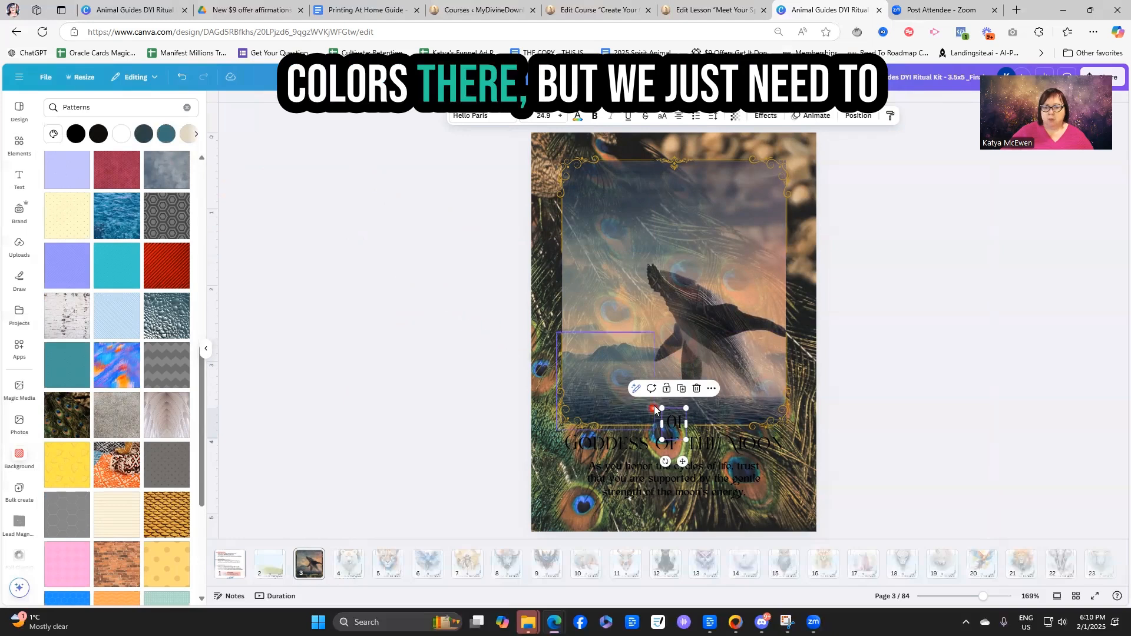
left_click(120, 135)
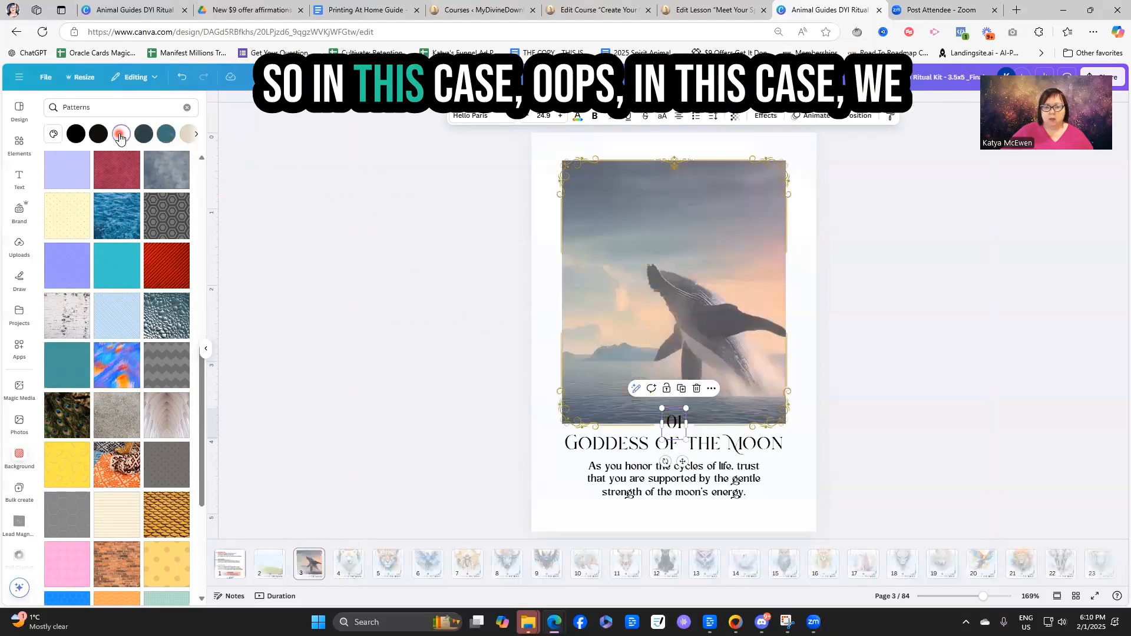
left_click(182, 77)
double_click(673, 422)
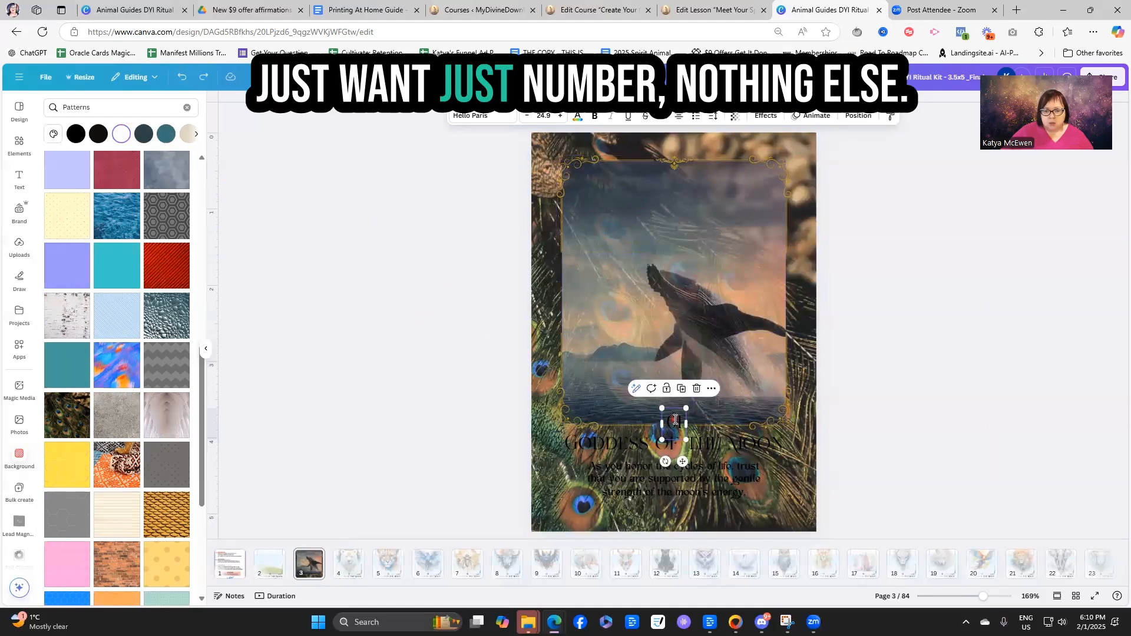
left_click(121, 142)
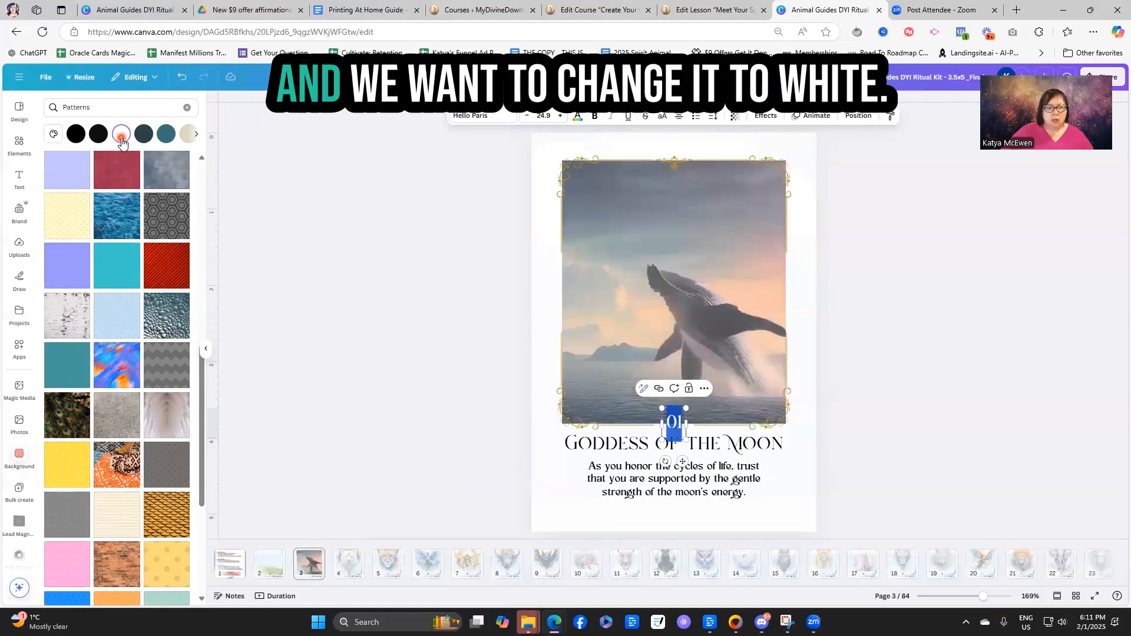
left_click(180, 78)
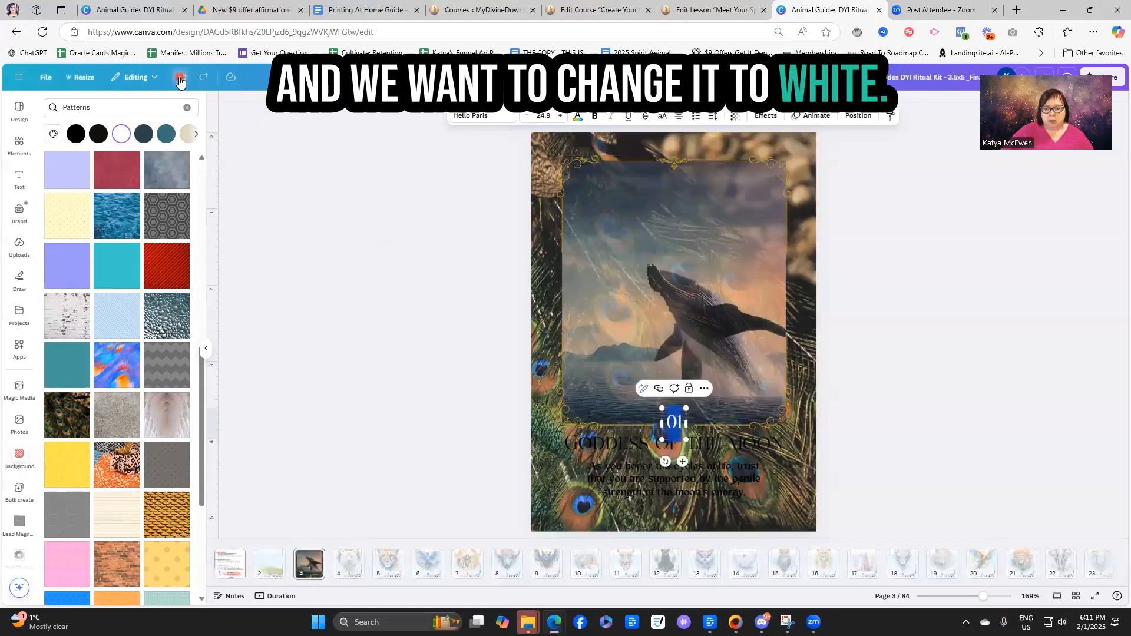
left_click(930, 426)
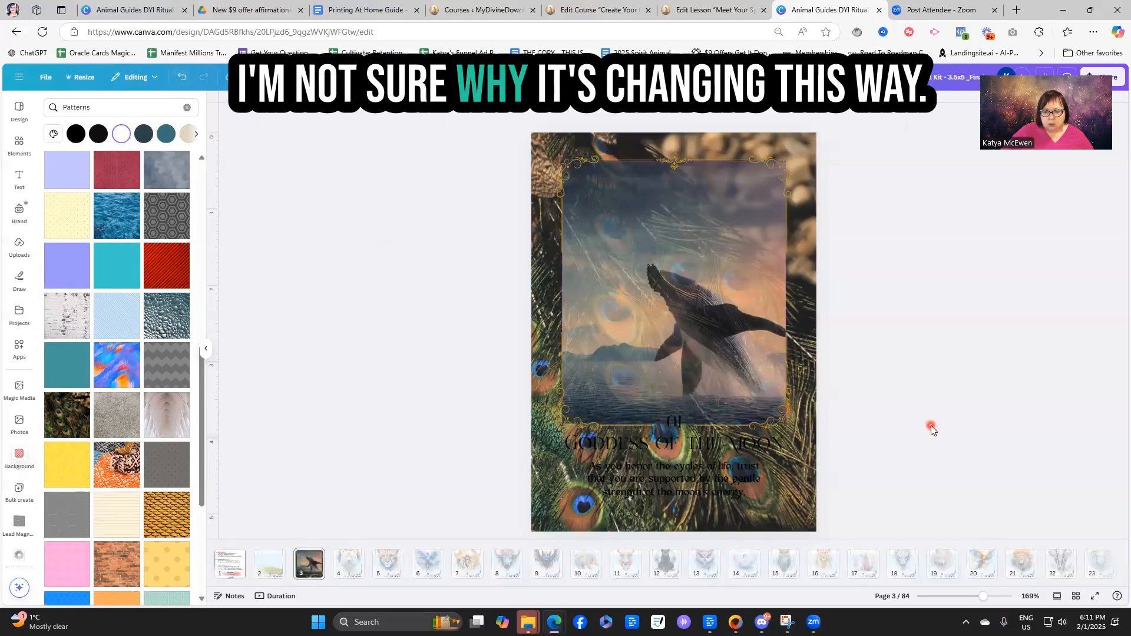
Set the text color of the card number 01 to white.
left_click(675, 421)
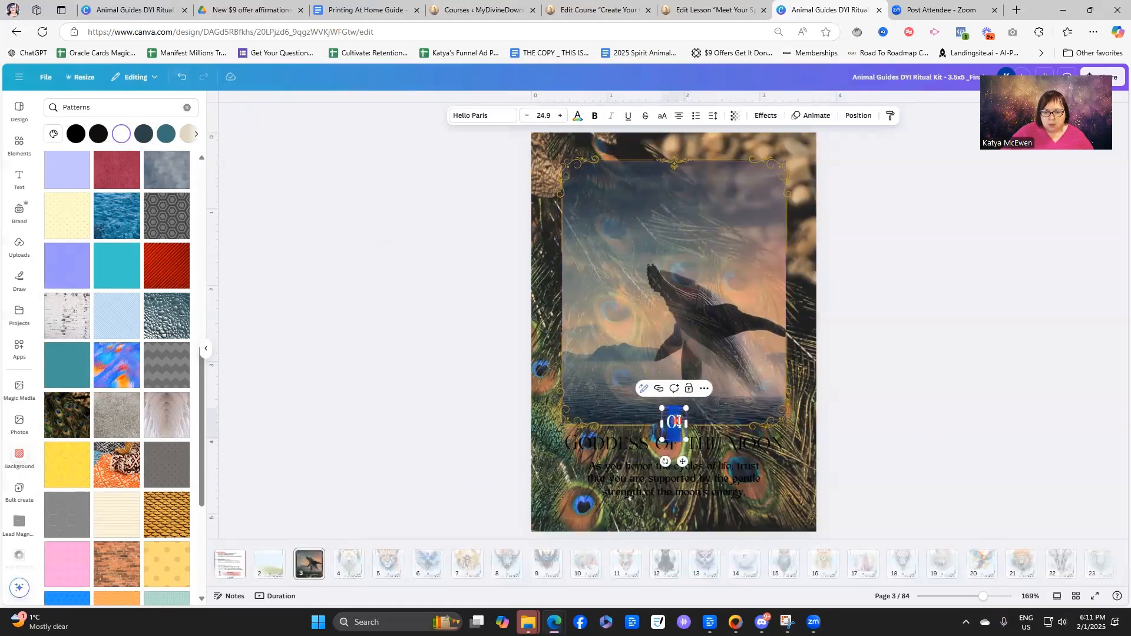
left_click(676, 421)
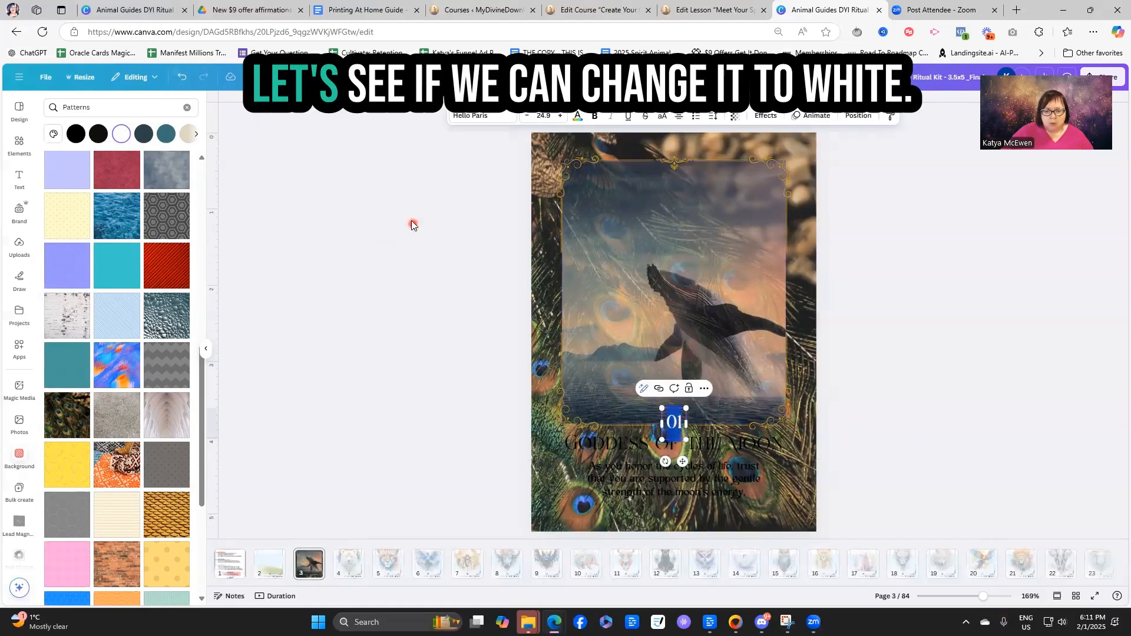
left_click(578, 117)
left_click(160, 175)
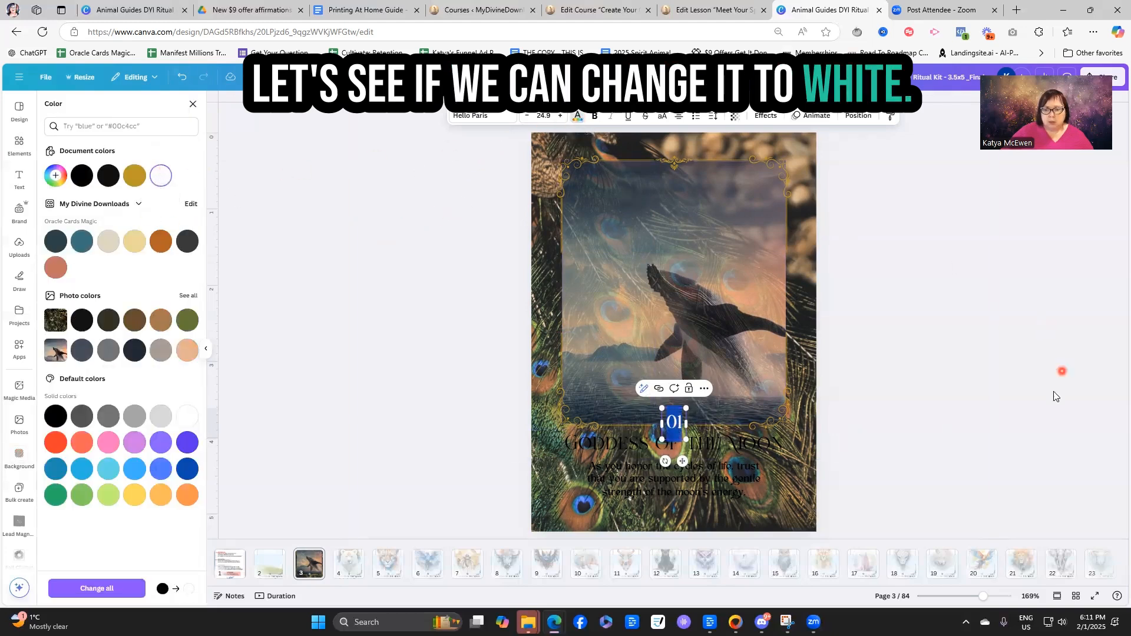
left_click(919, 409)
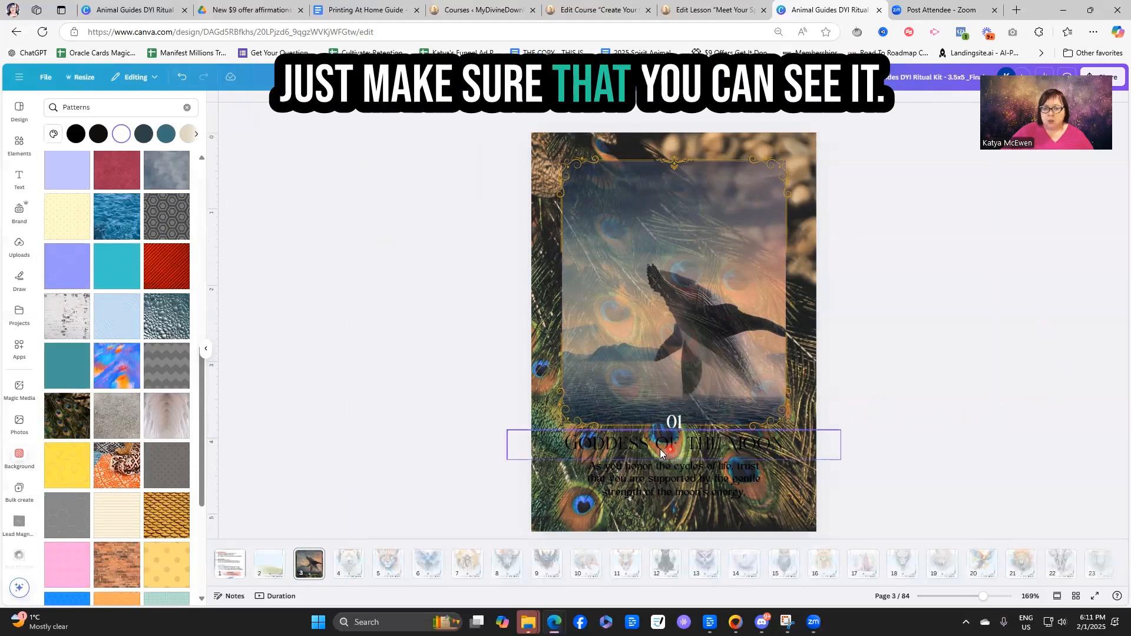
Change the text color of the card number 01 to the gold used on the frame.
left_click(673, 422)
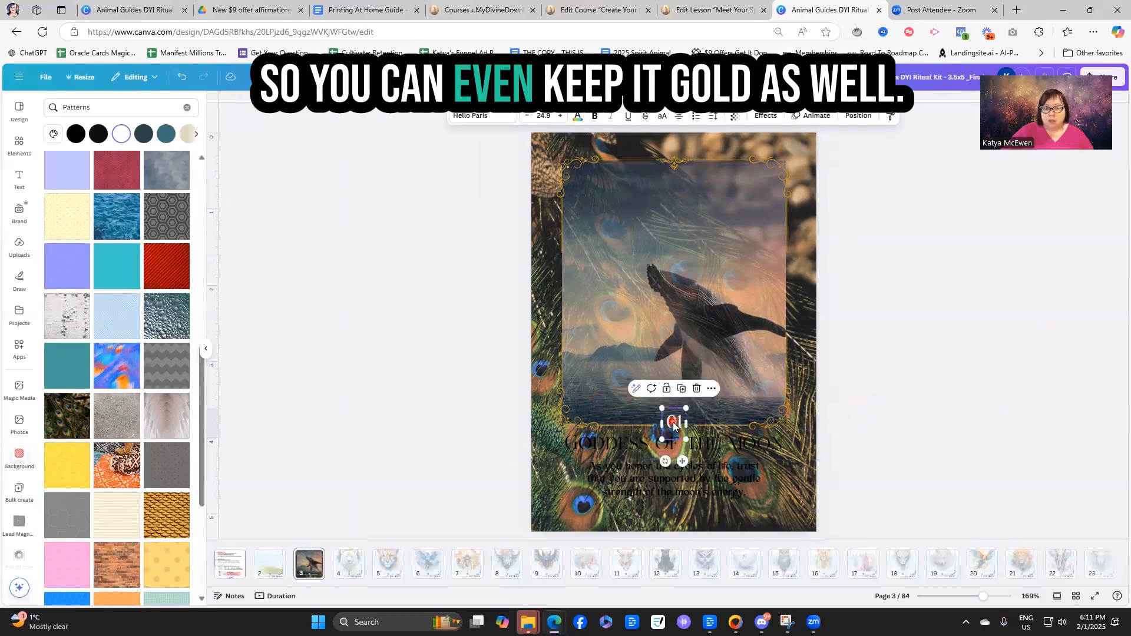
left_click(578, 117)
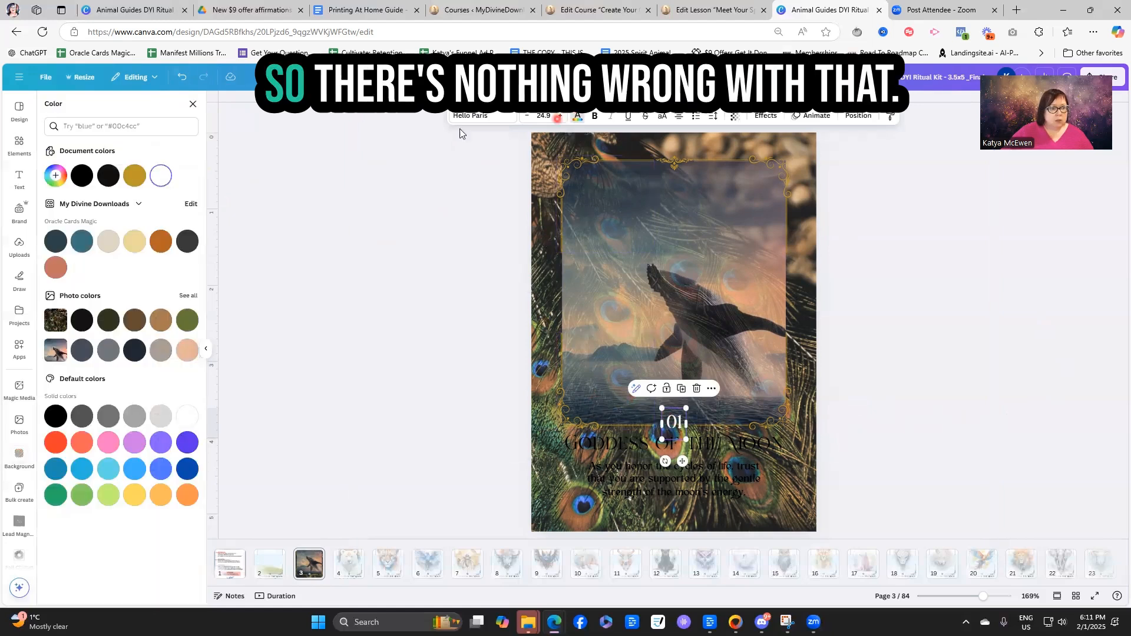
left_click(958, 392)
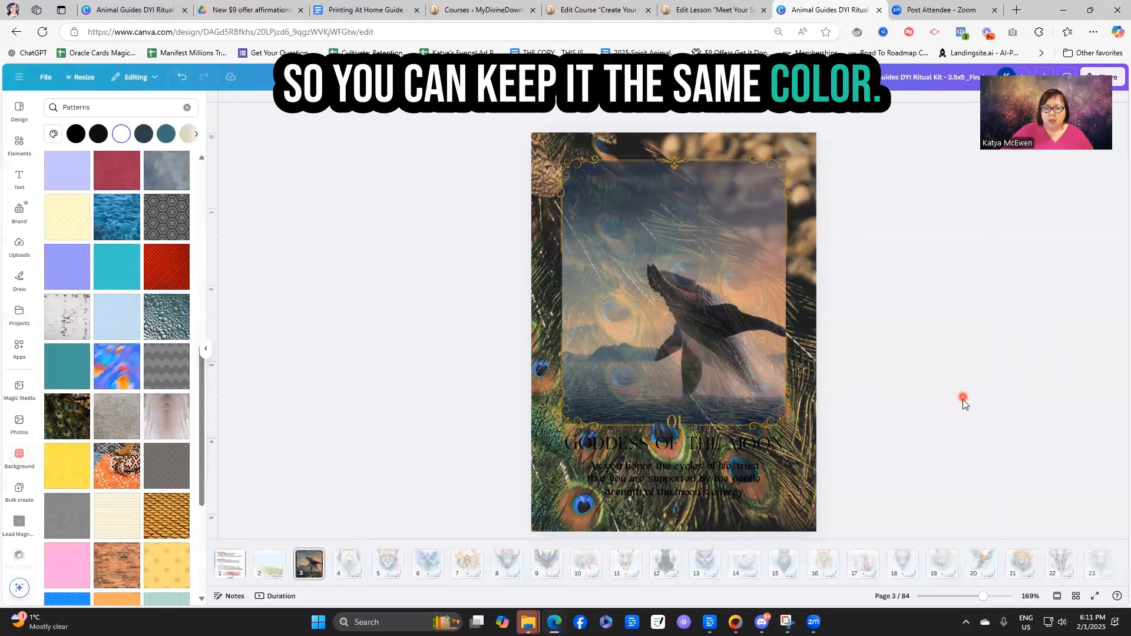
Replace the card title "Goddess of the Moon" with "WHALE".
left_click(646, 449)
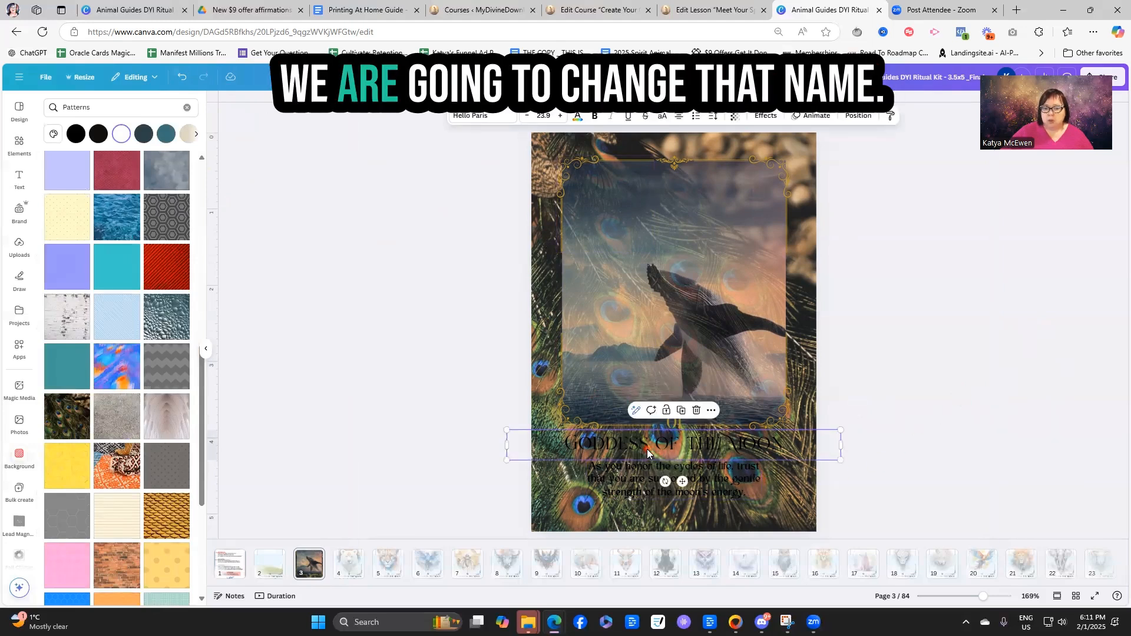
left_click(646, 449)
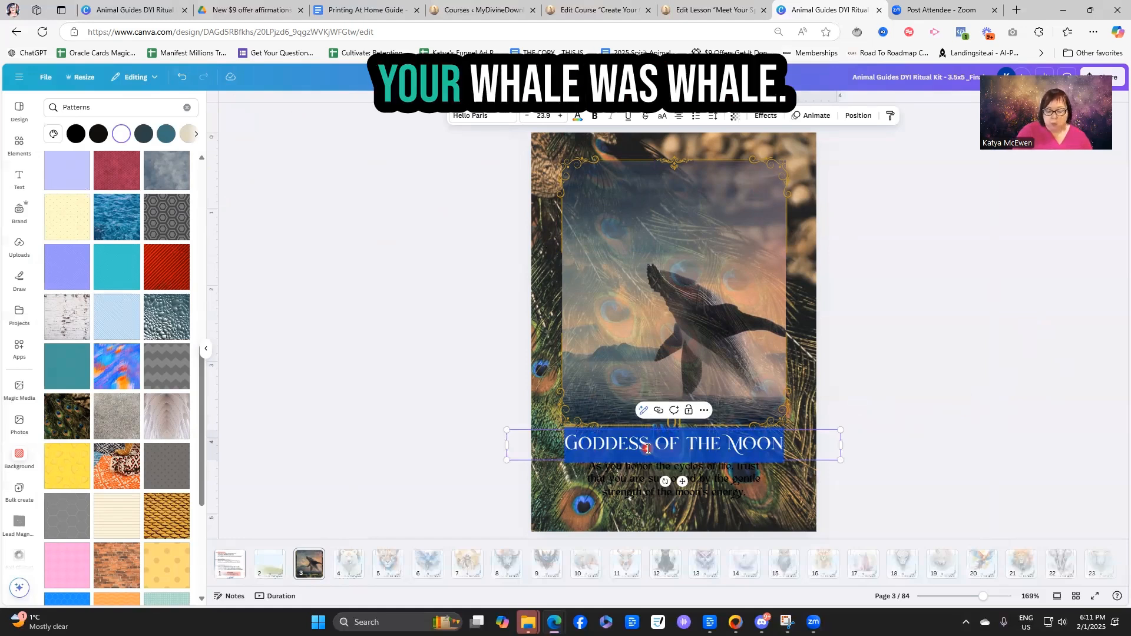
type("WHALE")
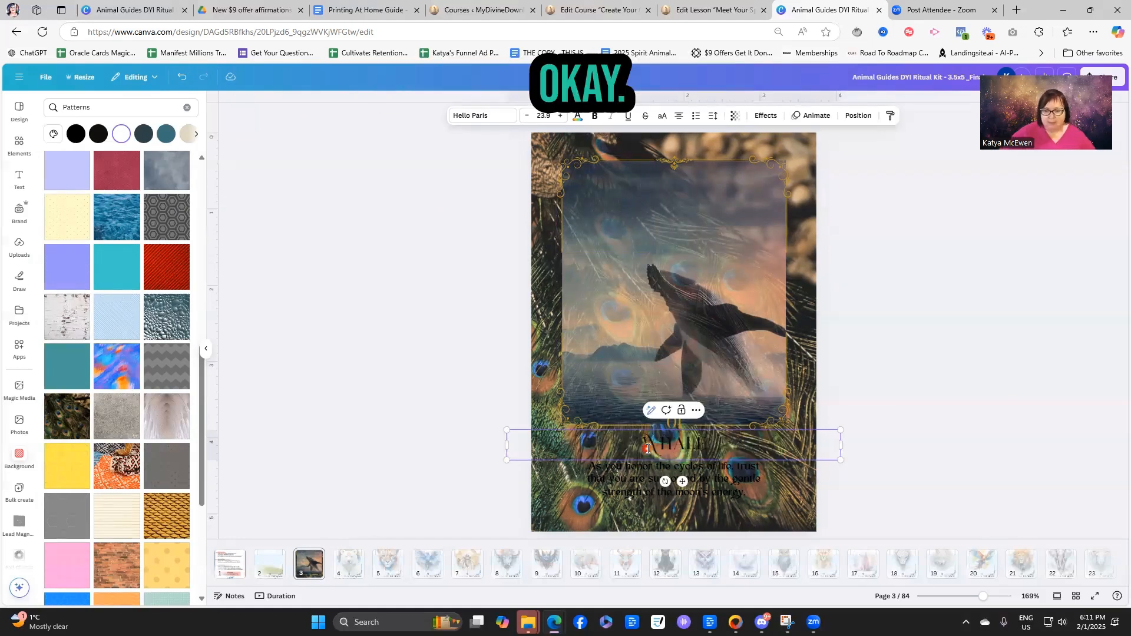
left_click(867, 377)
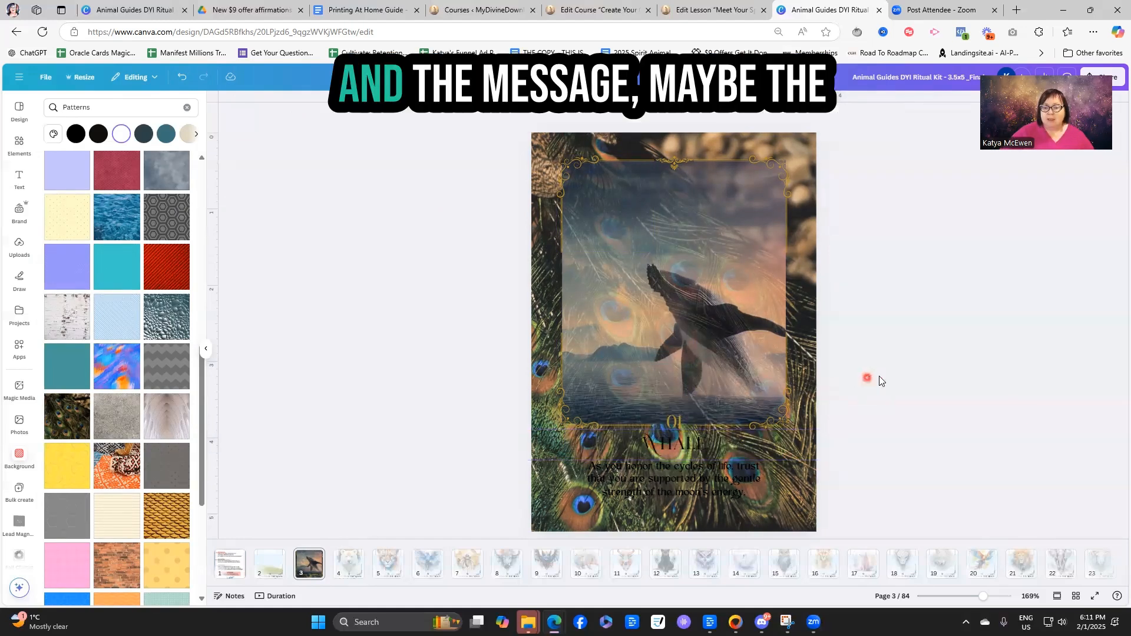
Replace the card's message with "Don't be afraid to take space".
double_click(707, 491)
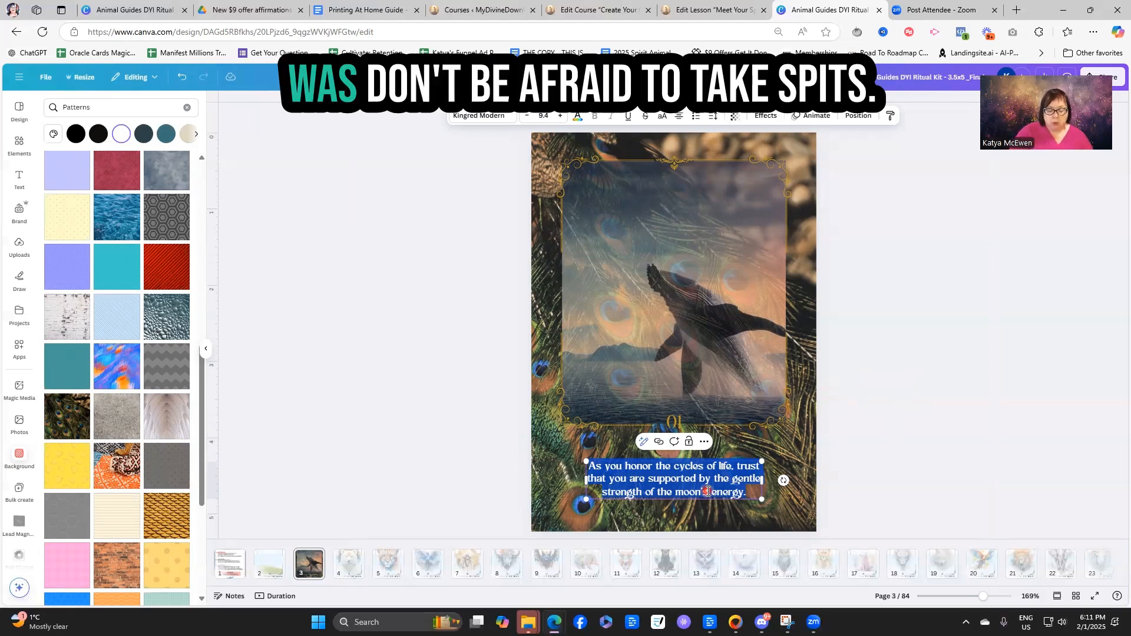
type("Don'")
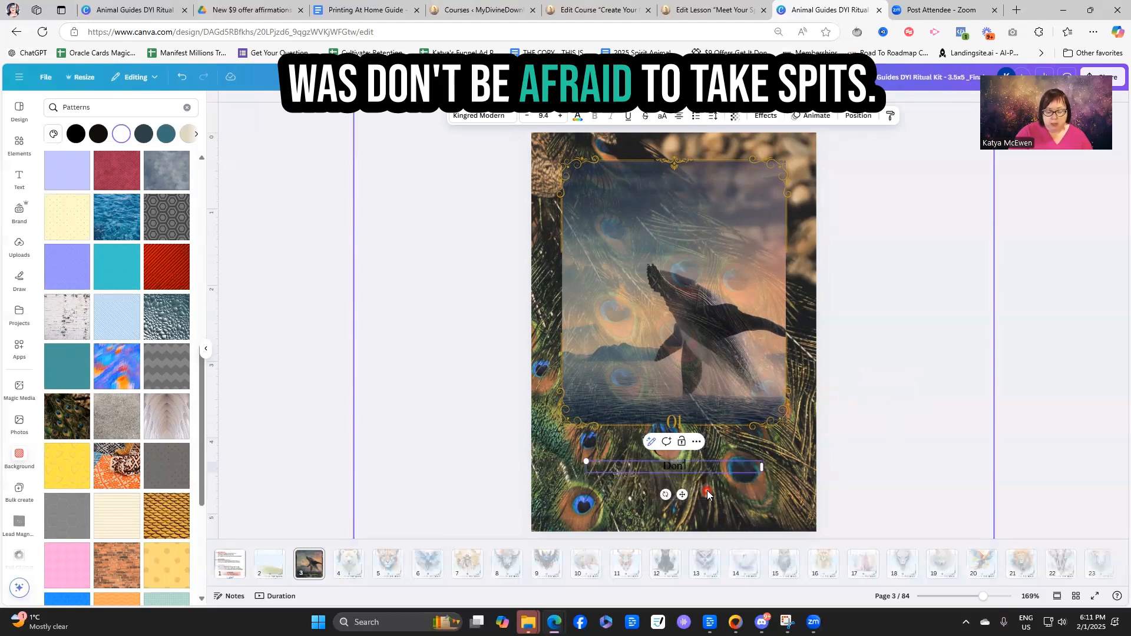
type("t be afraid to take space")
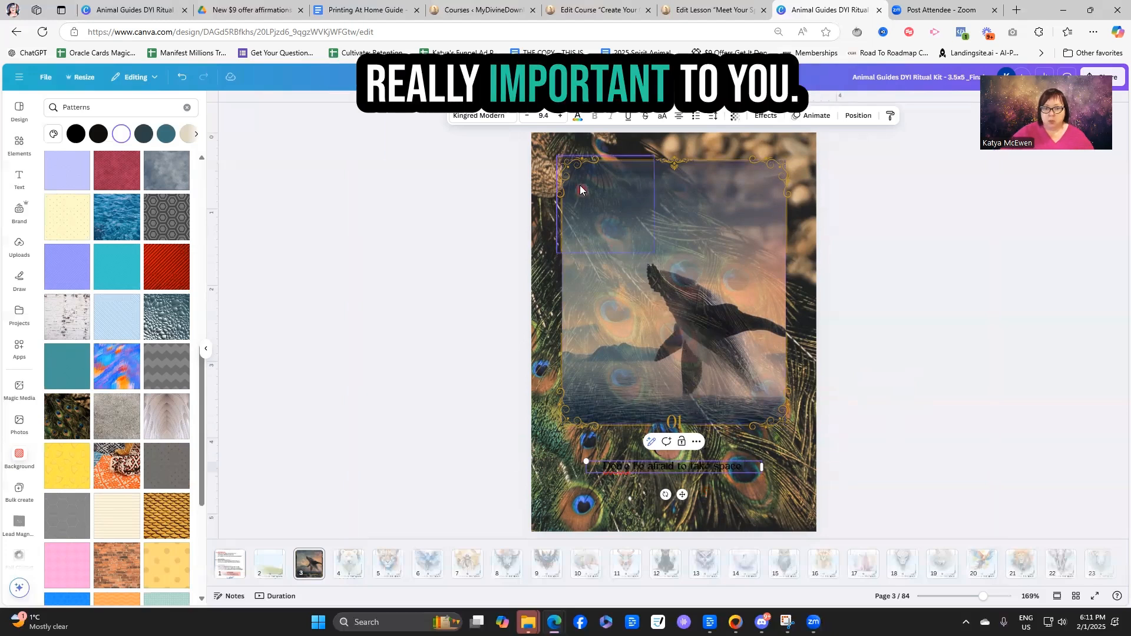
Increase the font size of the card's message to 20.4.
left_click(561, 118)
left_click(561, 117)
left_click(560, 117)
left_click(560, 118)
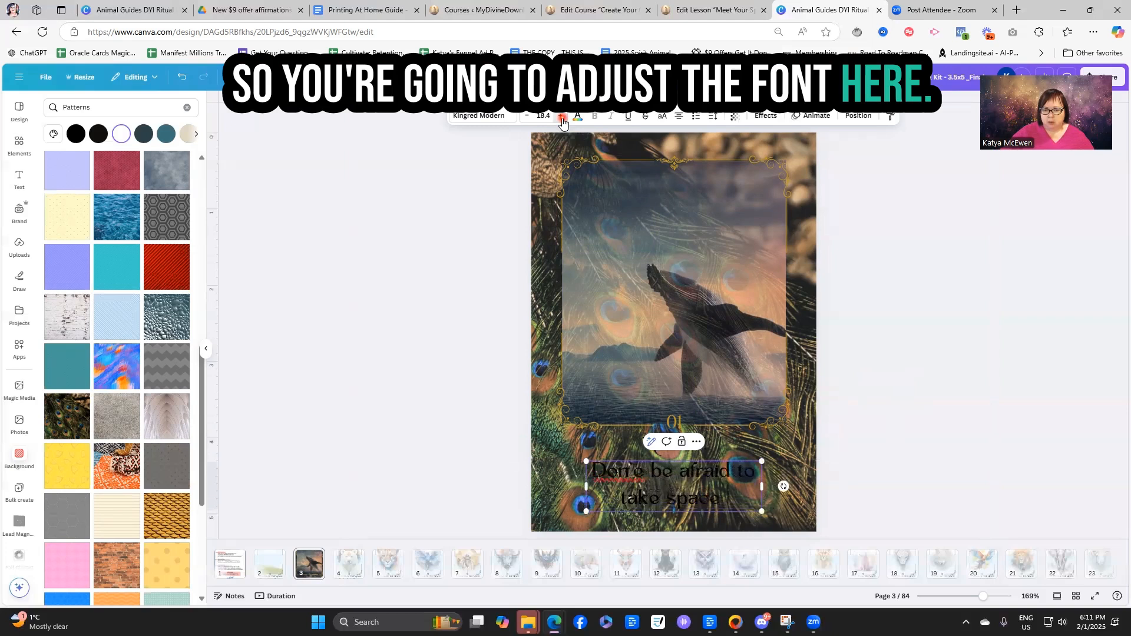
left_click(561, 118)
left_click(561, 118)
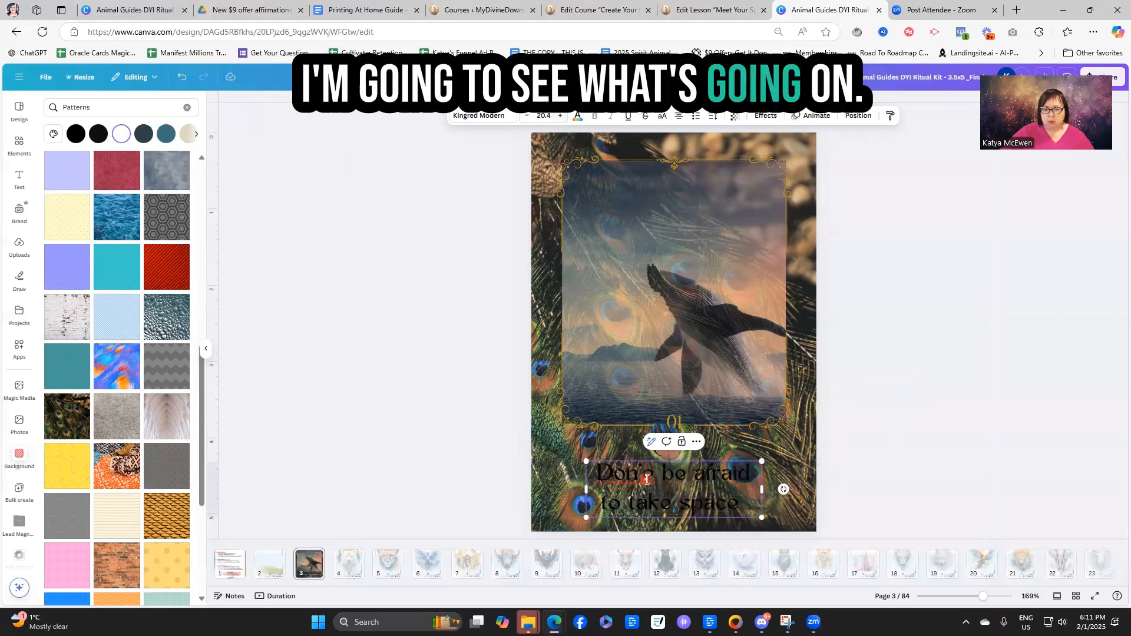
Correct the misspelled first word of the message to "Don't" by removing the extra letter.
right_click(606, 477)
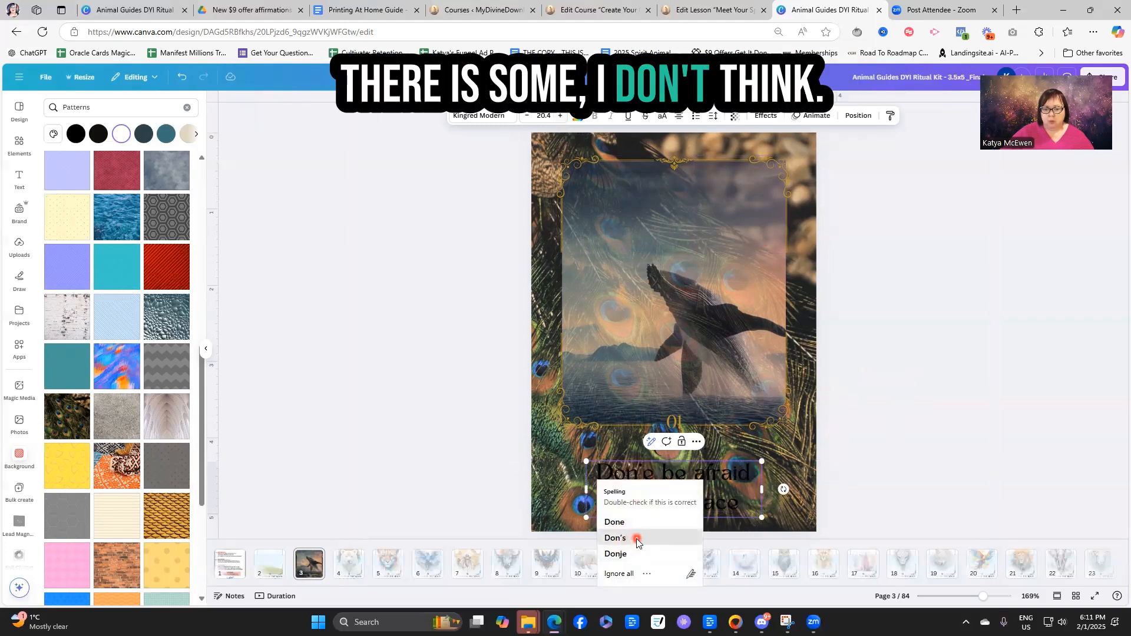
left_click(839, 439)
left_click(648, 475)
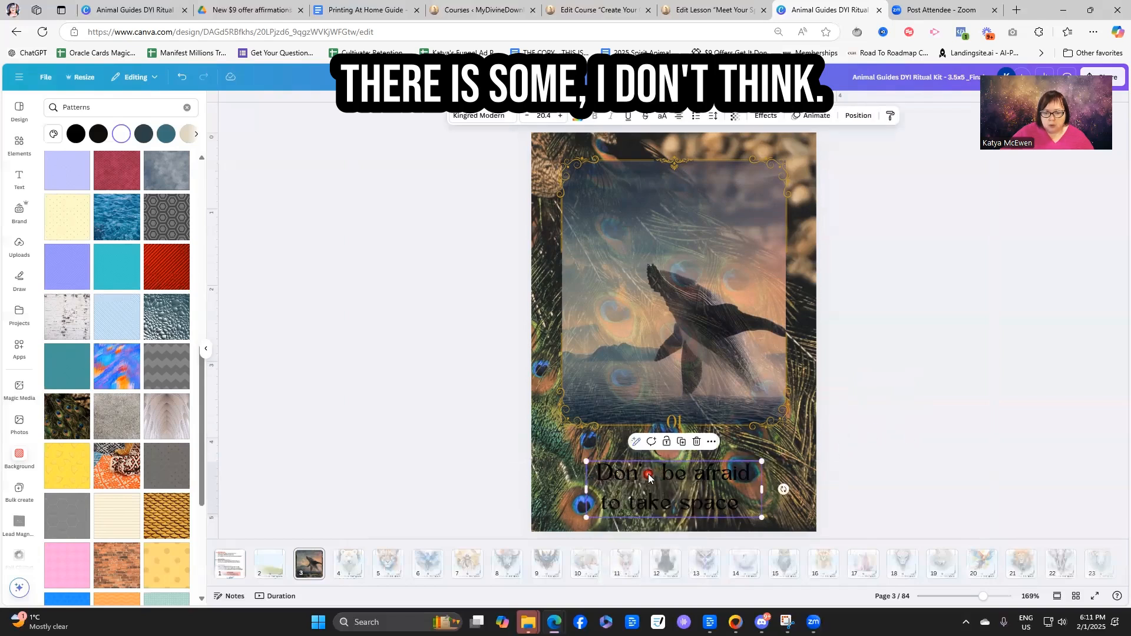
key("BackSpace")
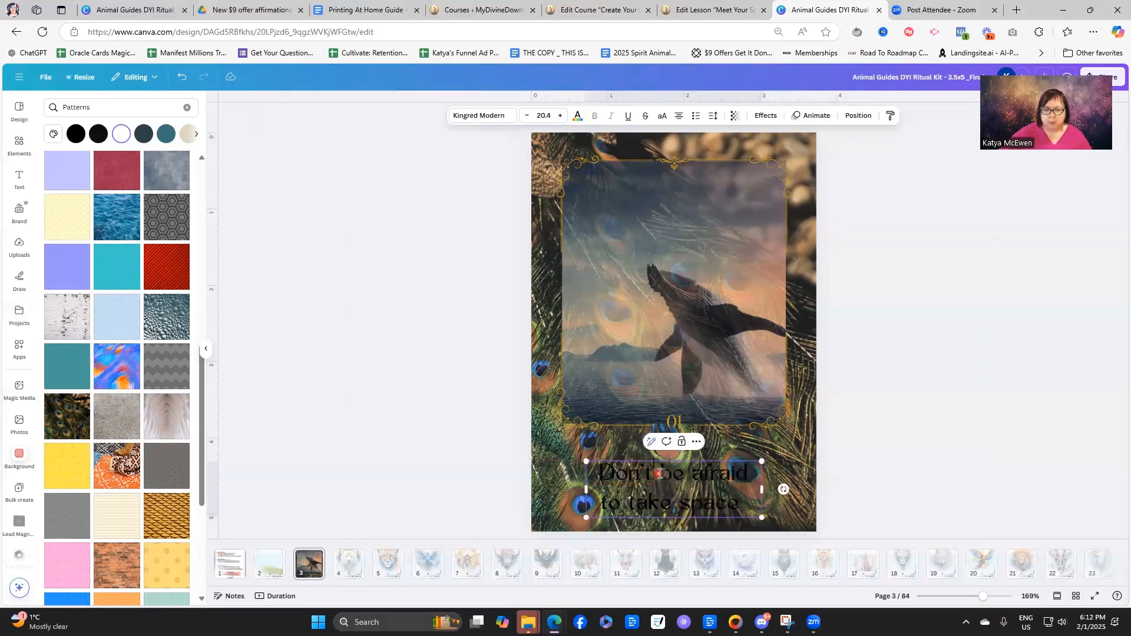
left_click(931, 387)
Move the message up toward the title and set its text color to white.
left_click_drag(677, 497, 677, 481)
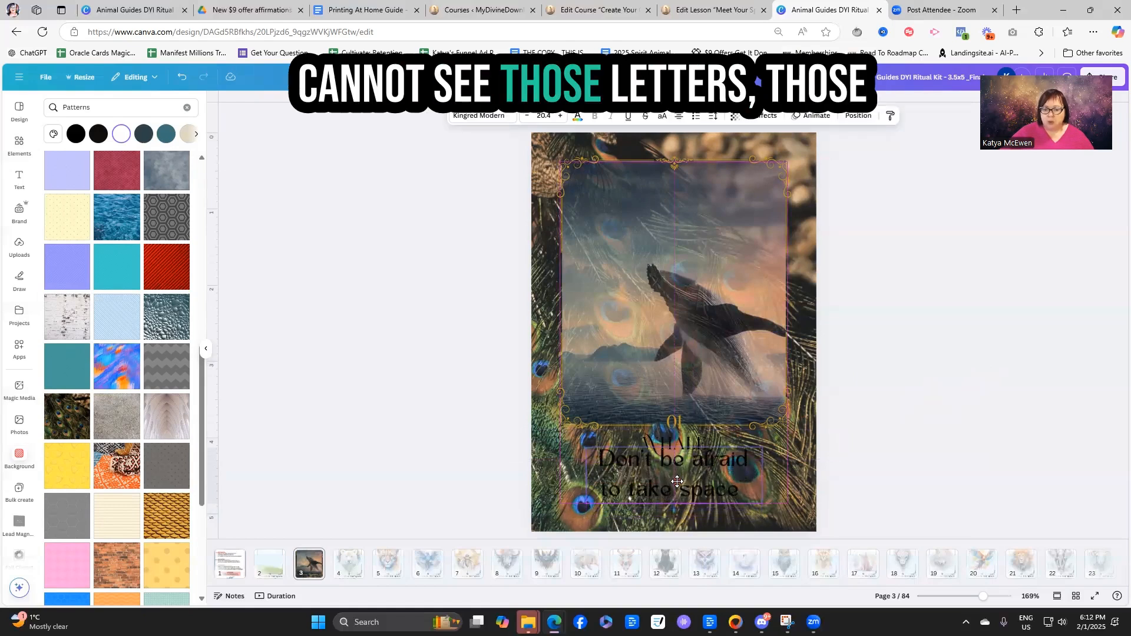
left_click(866, 413)
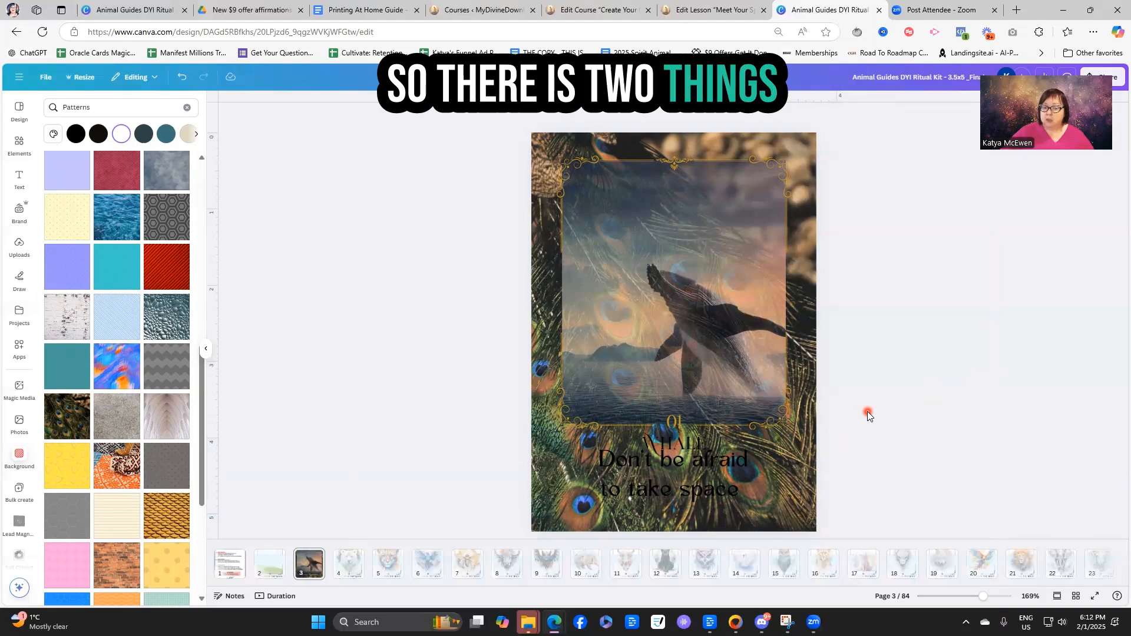
left_click(678, 461)
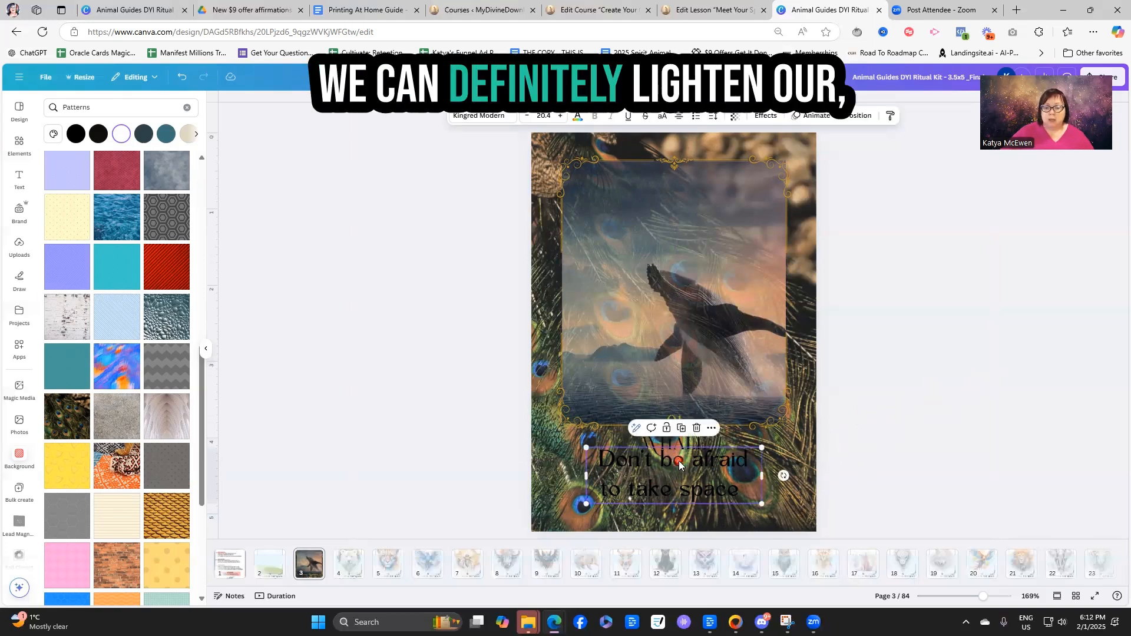
left_click(577, 117)
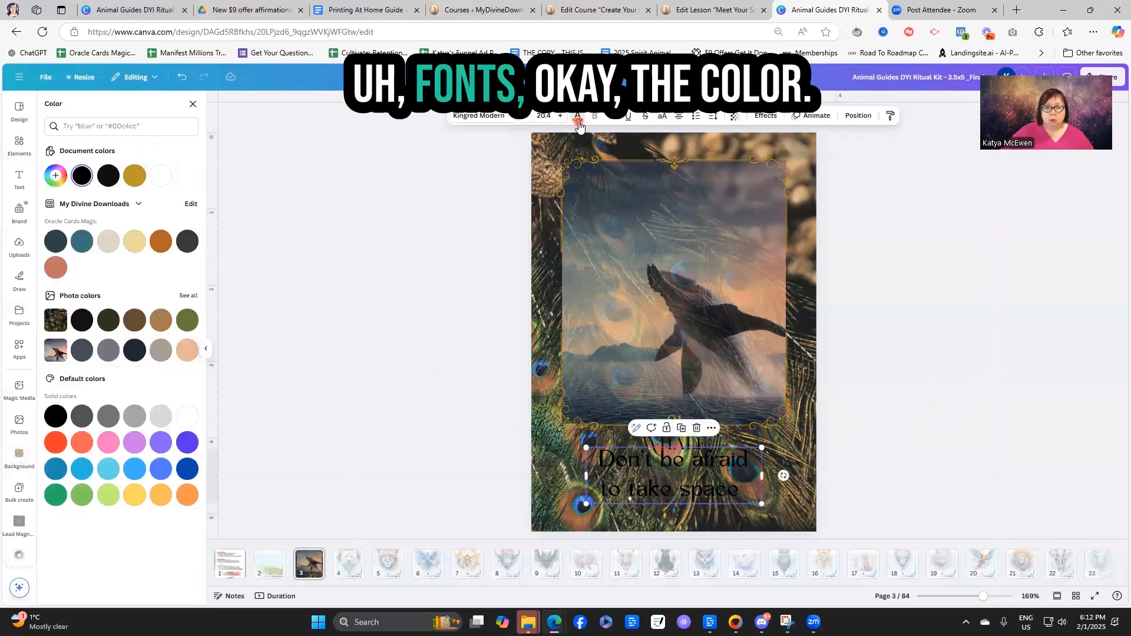
left_click(161, 175)
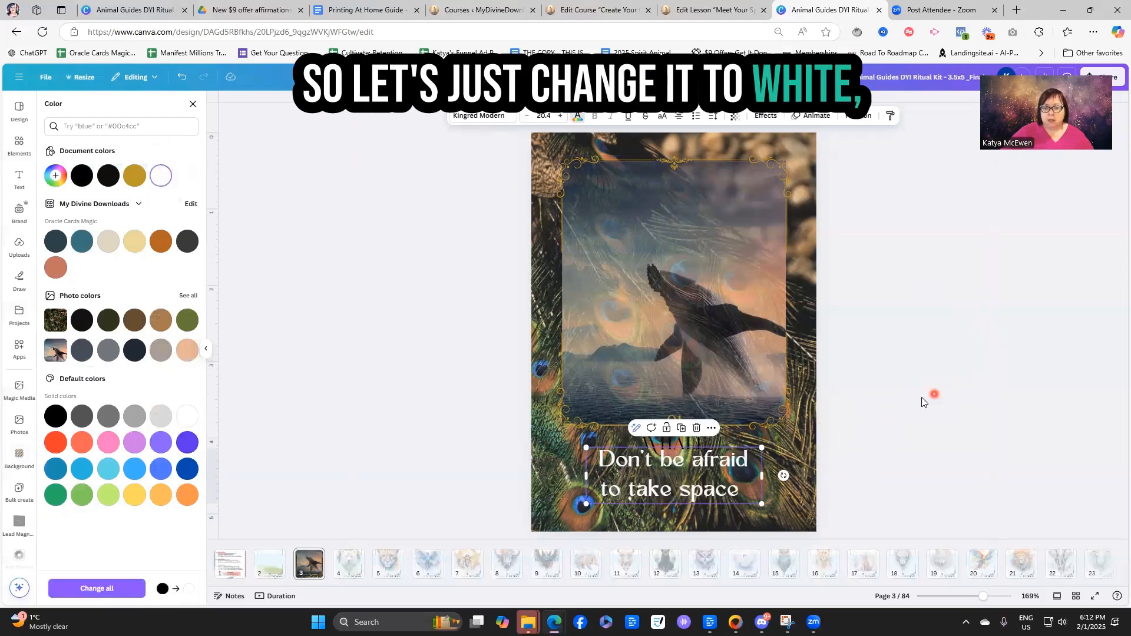
left_click(903, 384)
Set the text color of the title WHALE to white and shift the message slightly down.
left_click(687, 437)
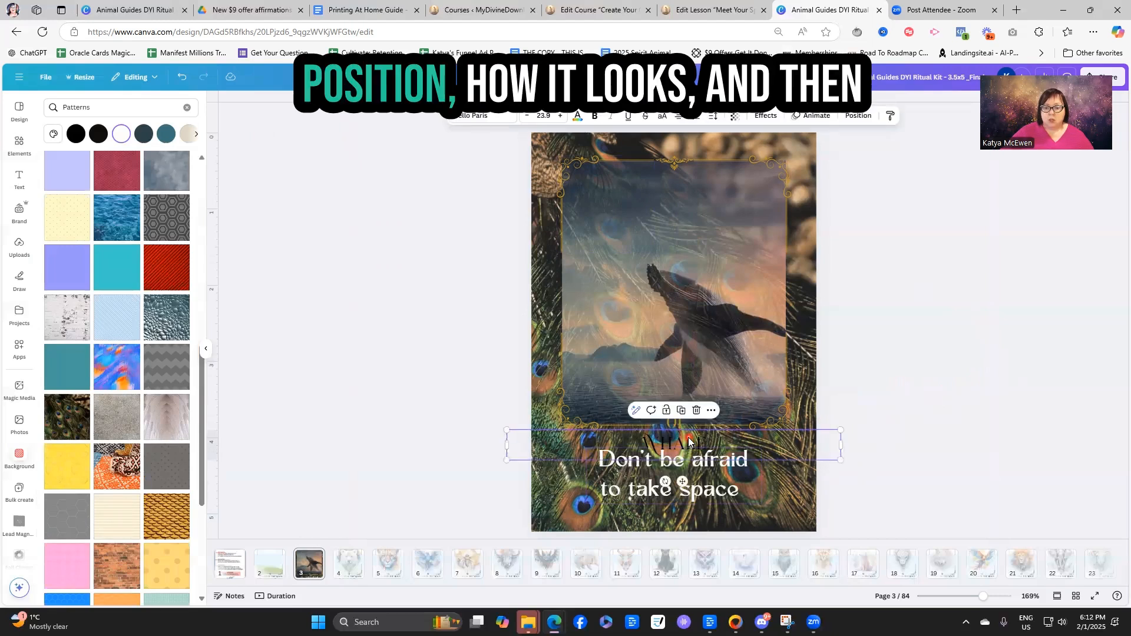
left_click(578, 116)
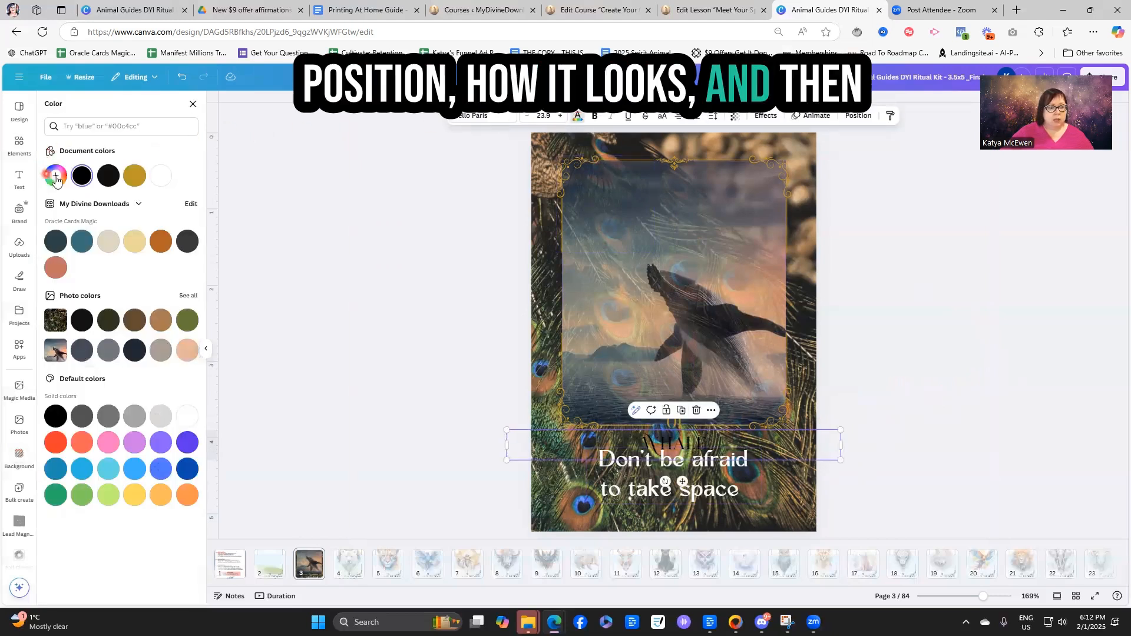
left_click(161, 175)
left_click(939, 366)
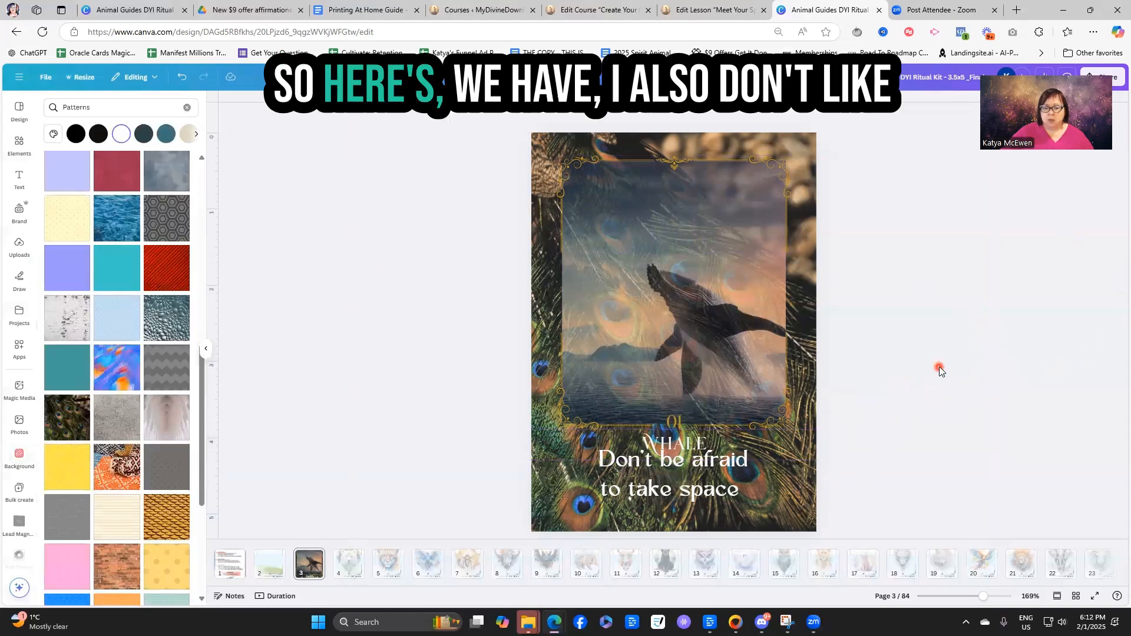
left_click_drag(690, 481, 690, 489)
left_click(894, 383)
Increase the font size of the title WHALE to 39.9.
left_click(686, 446)
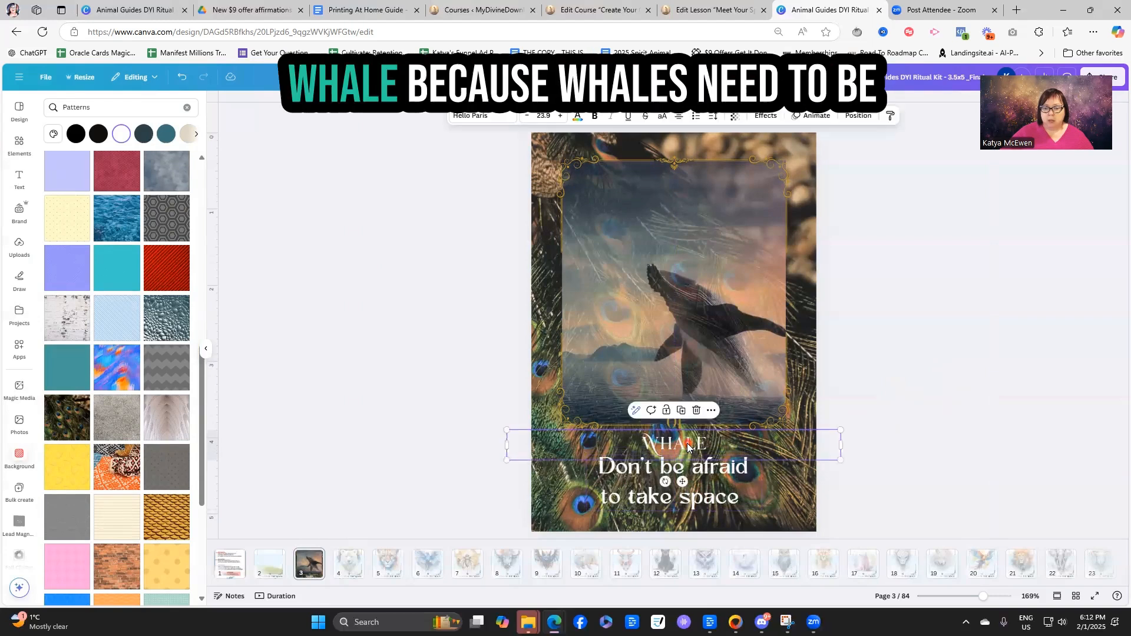
left_click(560, 117)
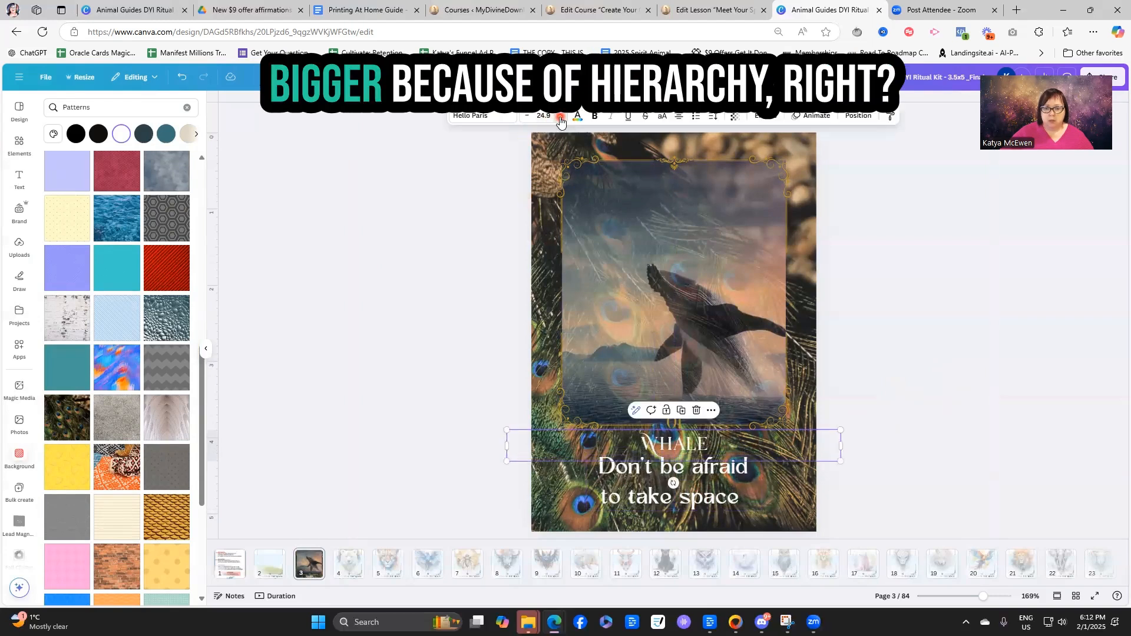
left_click(560, 116)
left_click(560, 116)
left_click(560, 118)
left_click(560, 118)
left_click(560, 117)
left_click(560, 118)
left_click(561, 118)
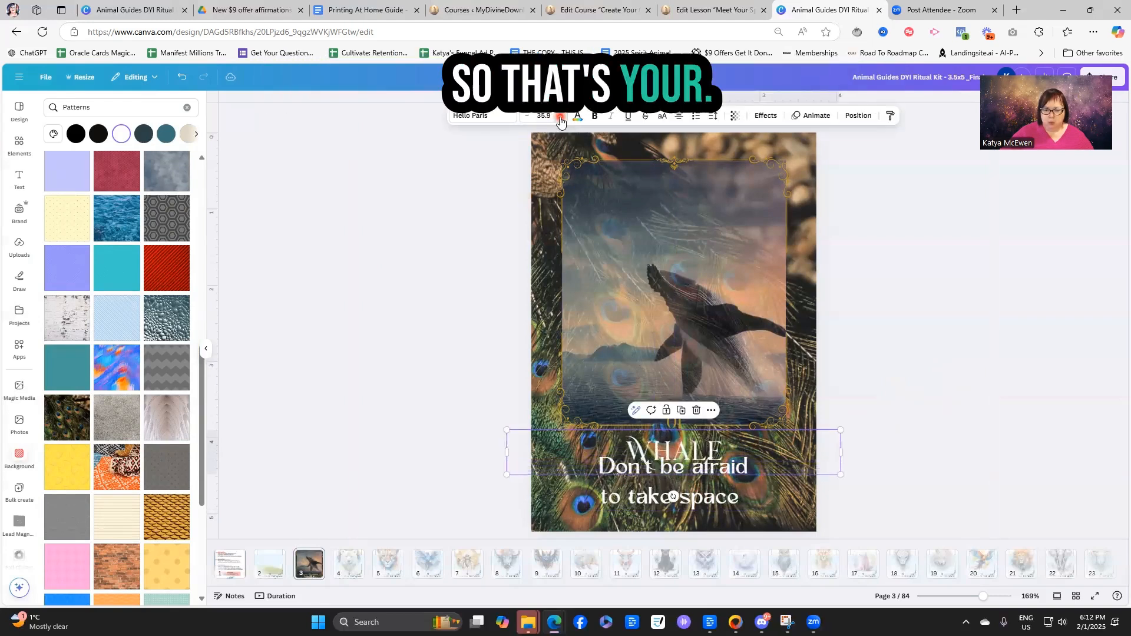
left_click(956, 449)
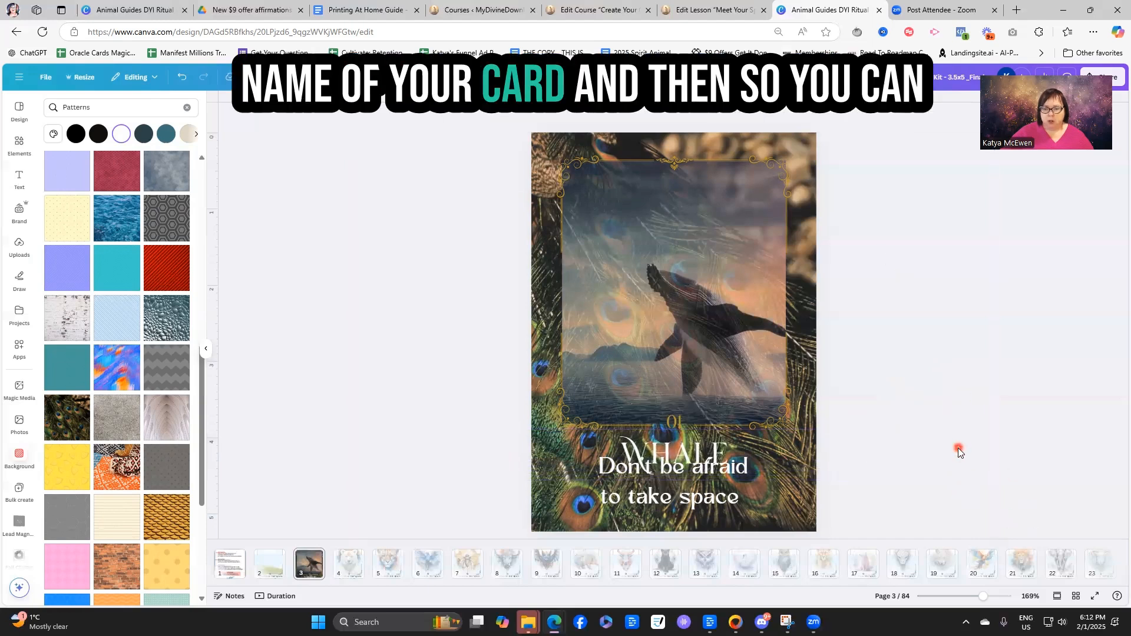
Move the title WHALE slightly up and the message slightly down to separate the two texts.
left_click(724, 441)
left_click_drag(724, 434, 723, 432)
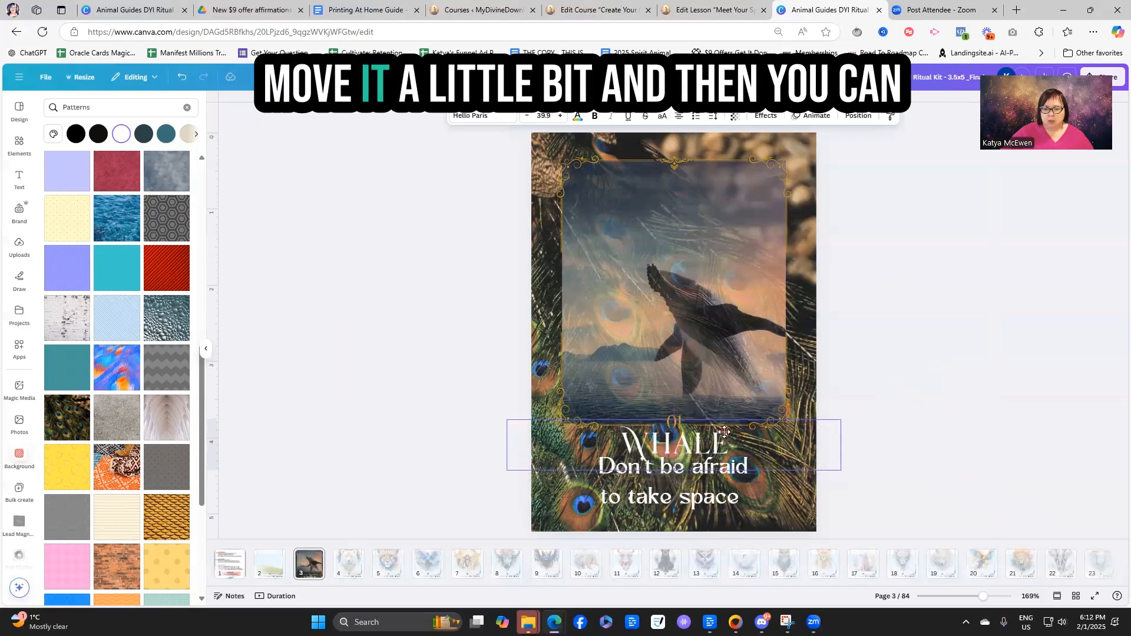
left_click(921, 396)
left_click(717, 489)
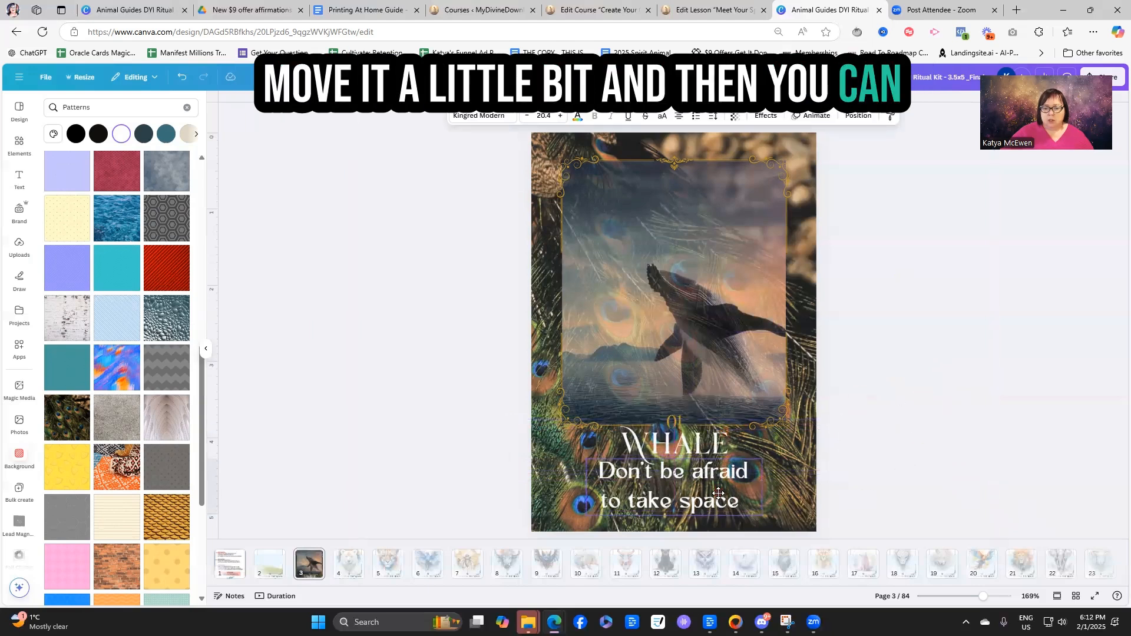
Try Montserrat for the card's message, then set its font to Neue Montreal.
left_click(459, 116)
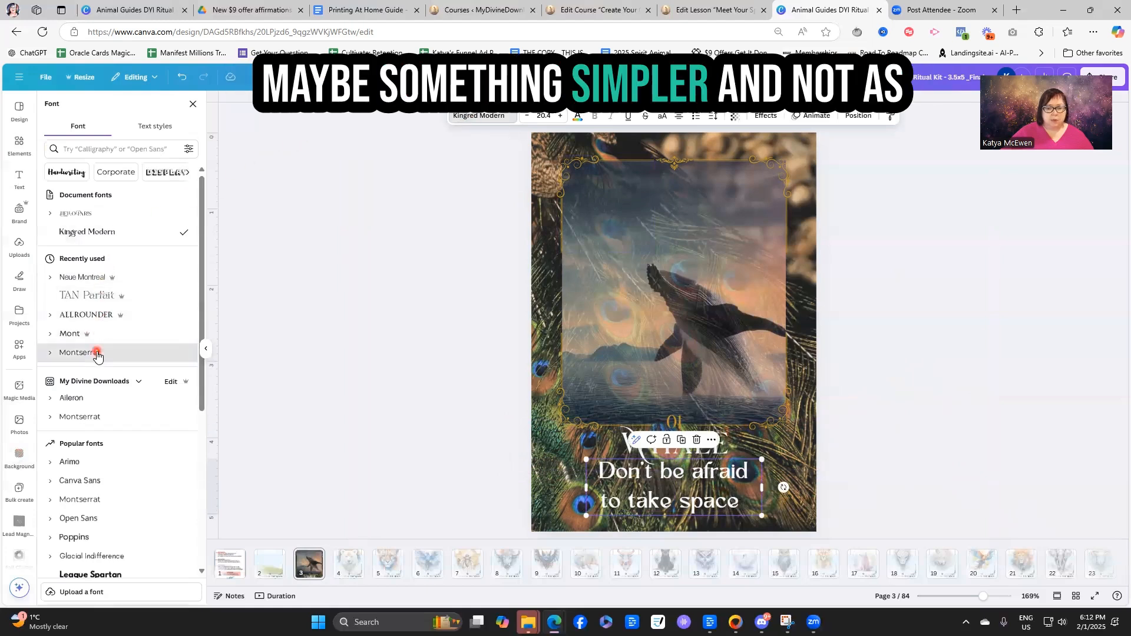
left_click(112, 351)
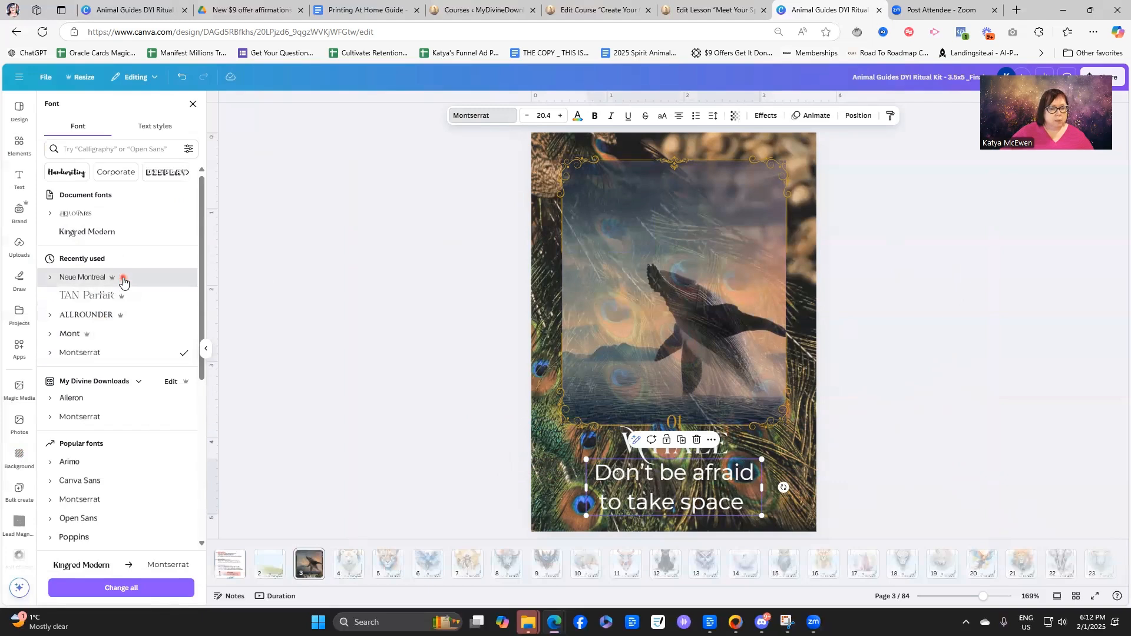
left_click(83, 277)
left_click(934, 389)
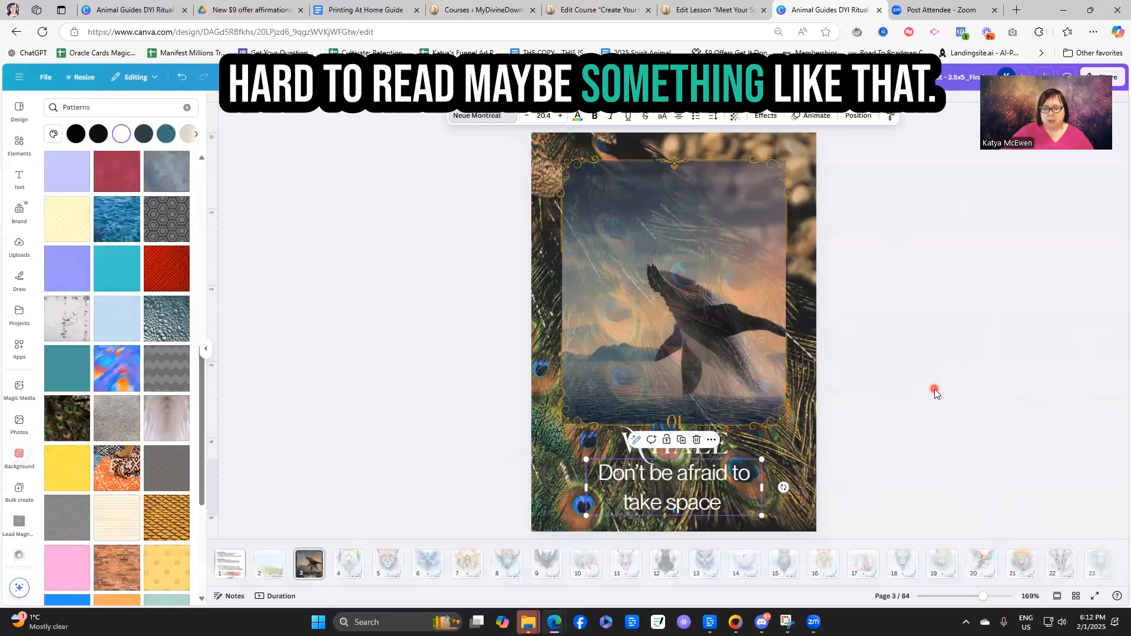
Break the message into two lines after "afraid" and nudge its text box slightly to the right.
left_click(731, 476)
key("Return")
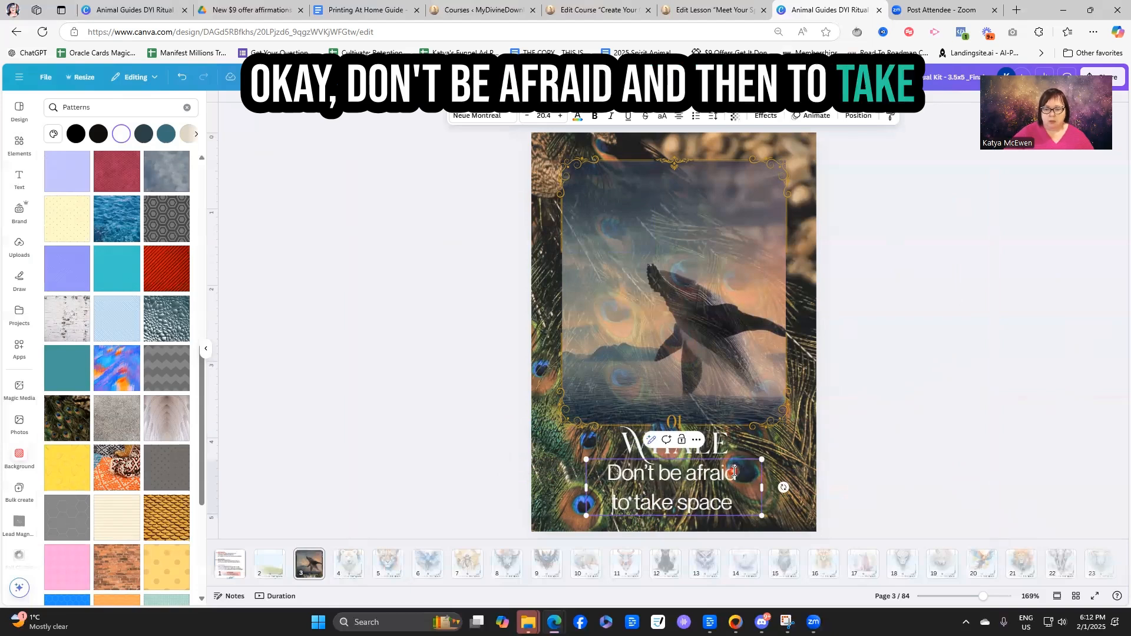
left_click(879, 407)
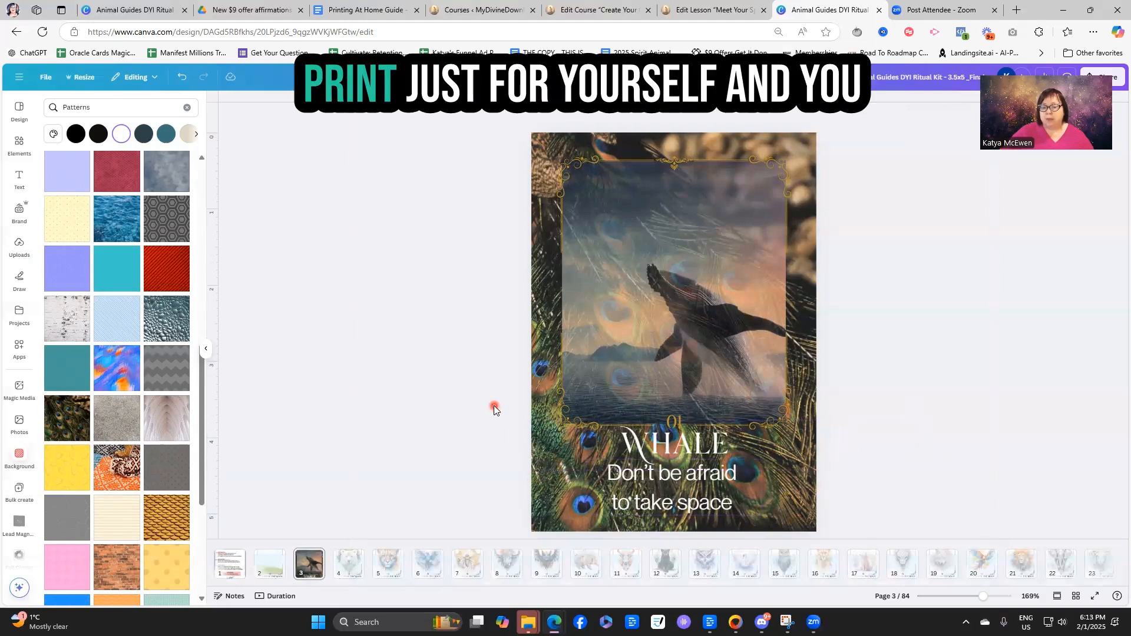
left_click_drag(653, 482, 659, 482)
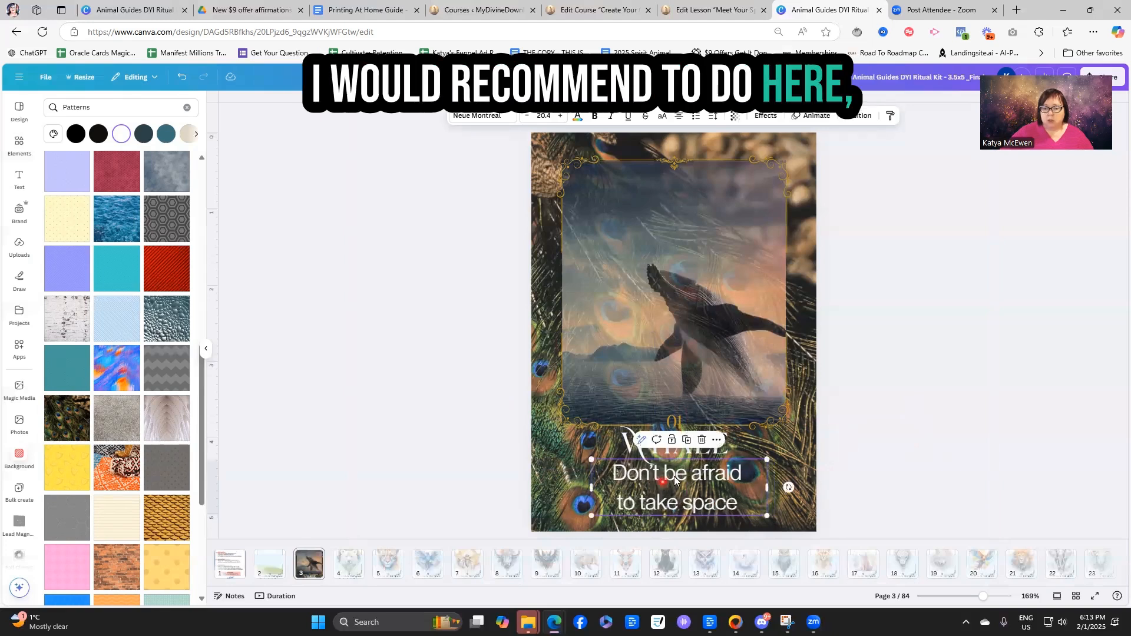
Narrow the WHALE title's text box to fit the word and align it to the page center.
left_click(613, 451)
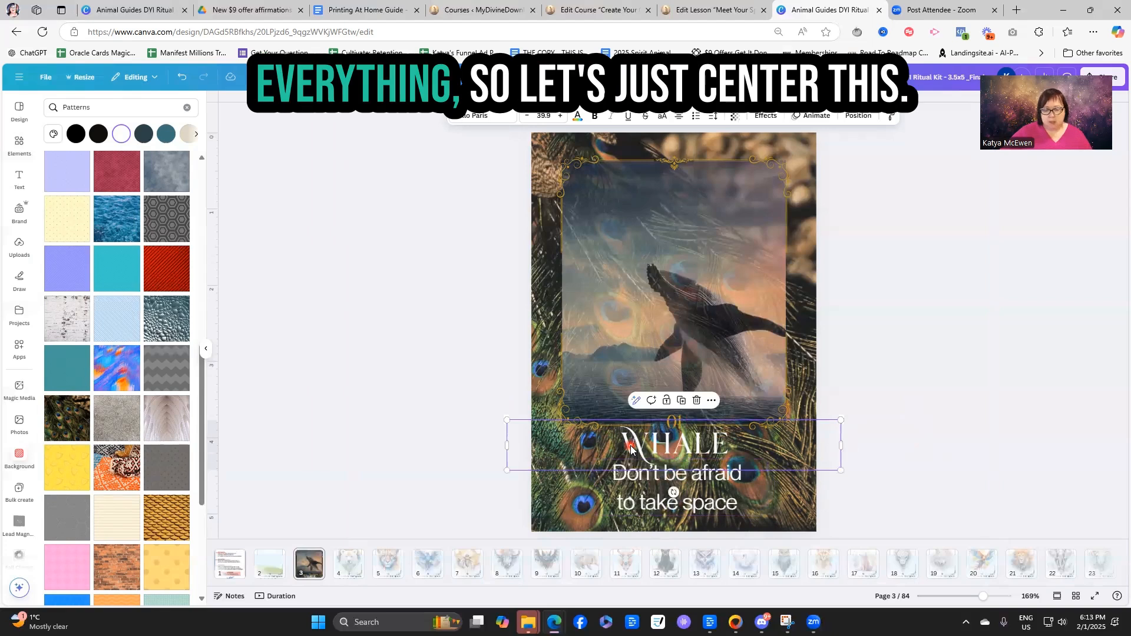
left_click(833, 443)
left_click(824, 447)
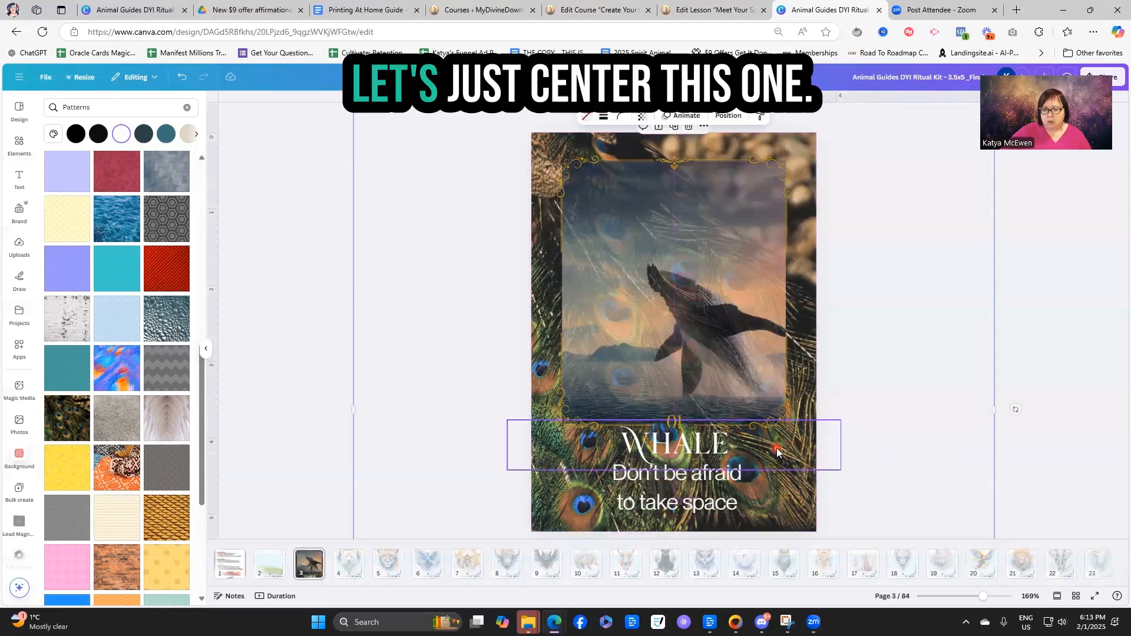
left_click(834, 445)
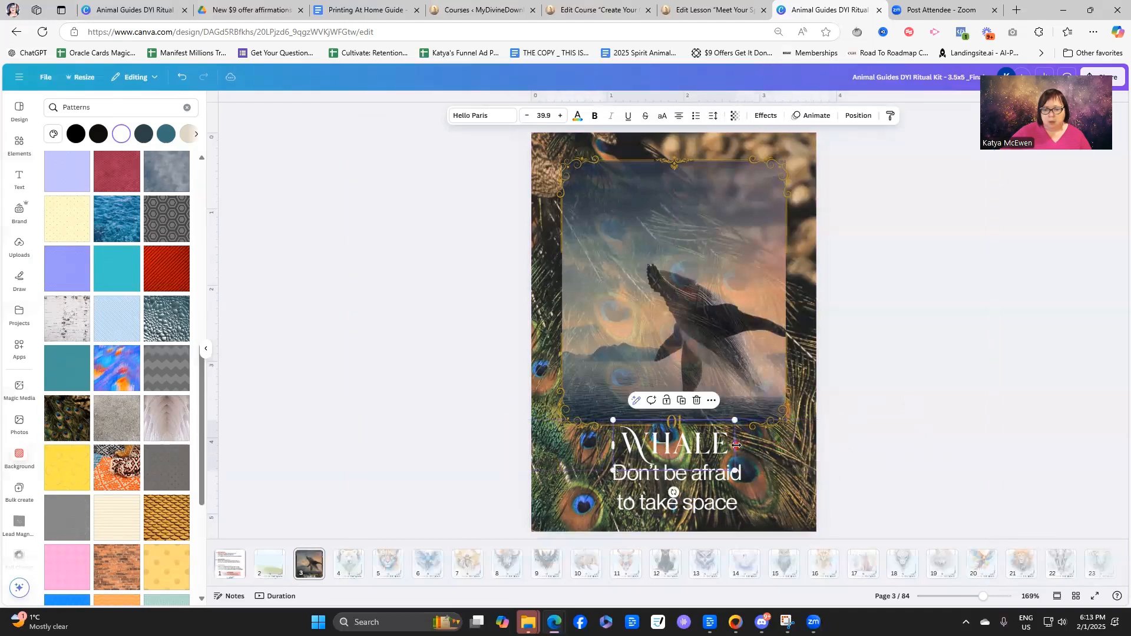
left_click(711, 401)
mouse_move(784, 250)
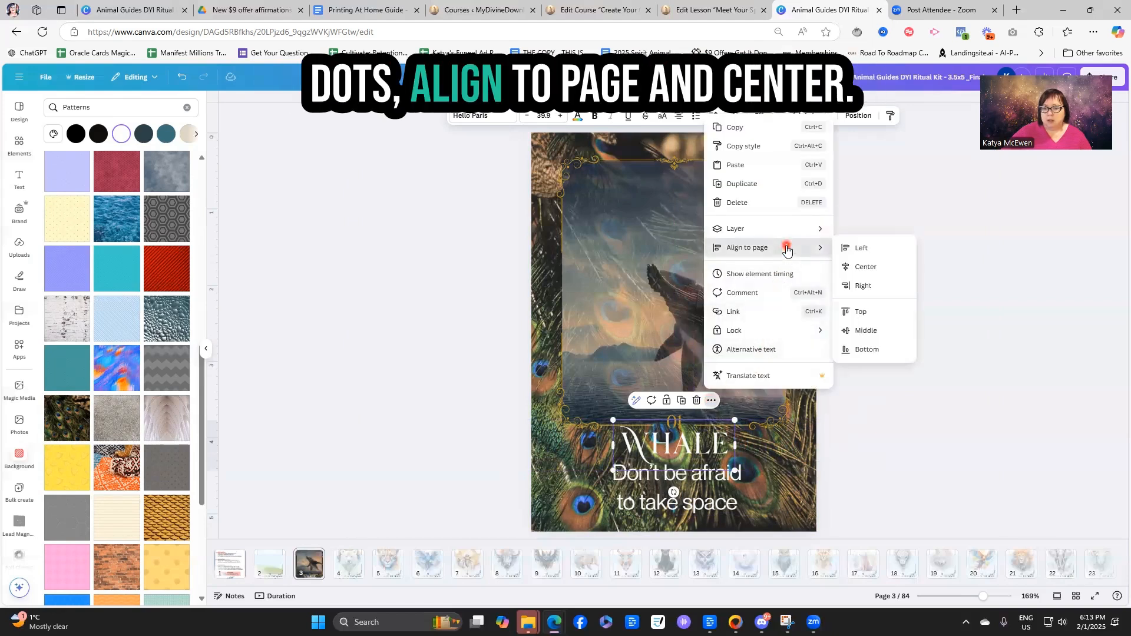
left_click(870, 276)
left_click(824, 474)
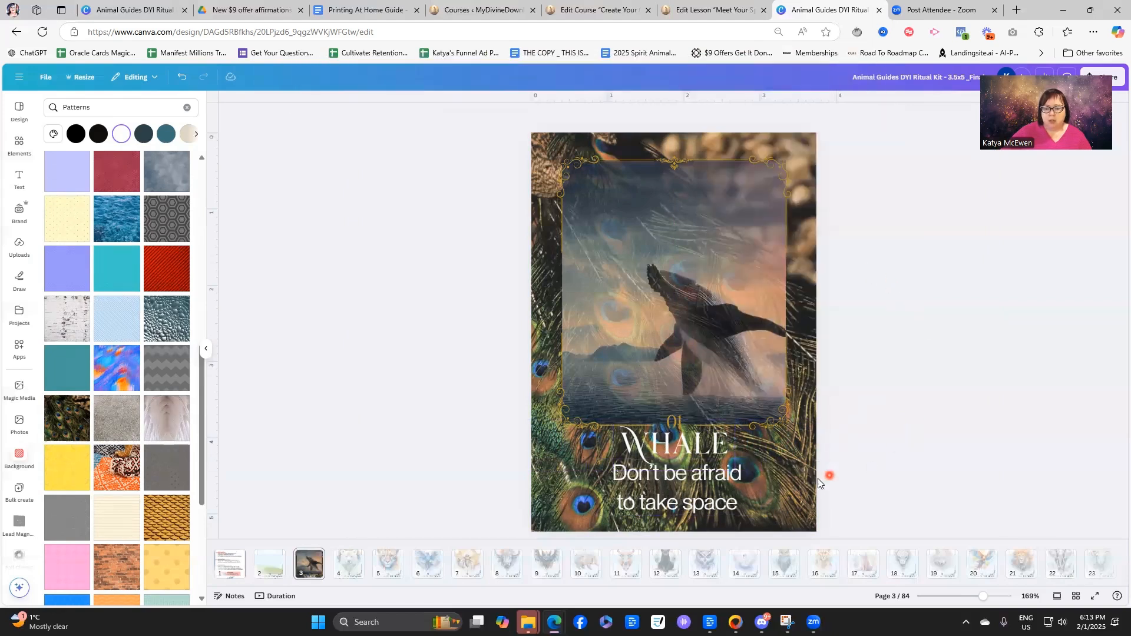
Narrow the message's text box to fit its two lines and align it to the page center.
left_click(723, 503)
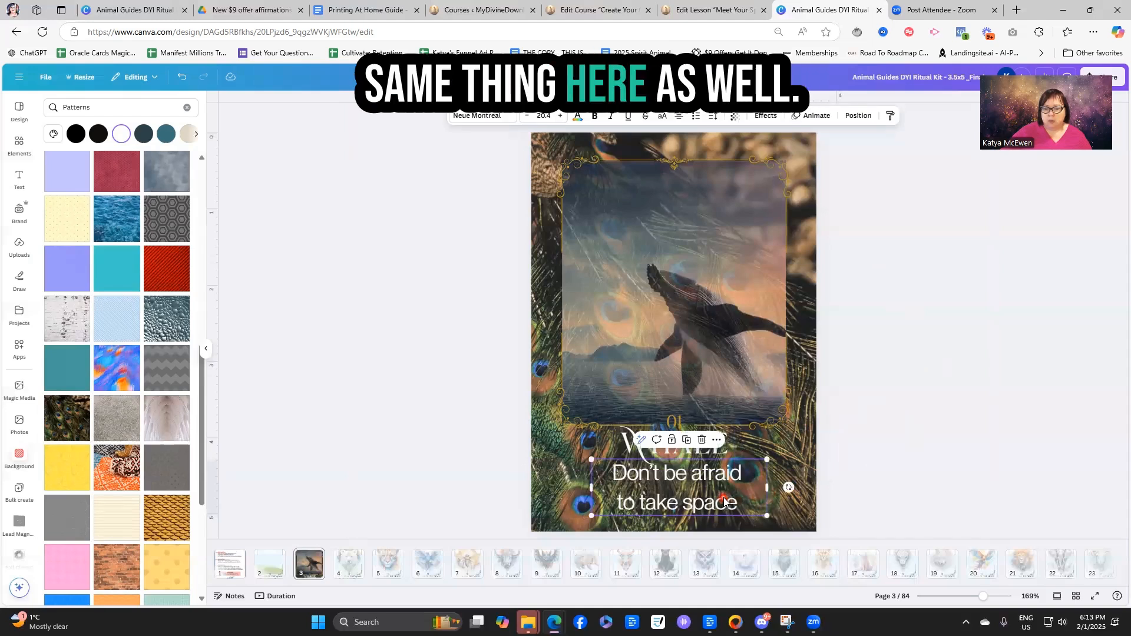
left_click_drag(766, 488, 752, 491)
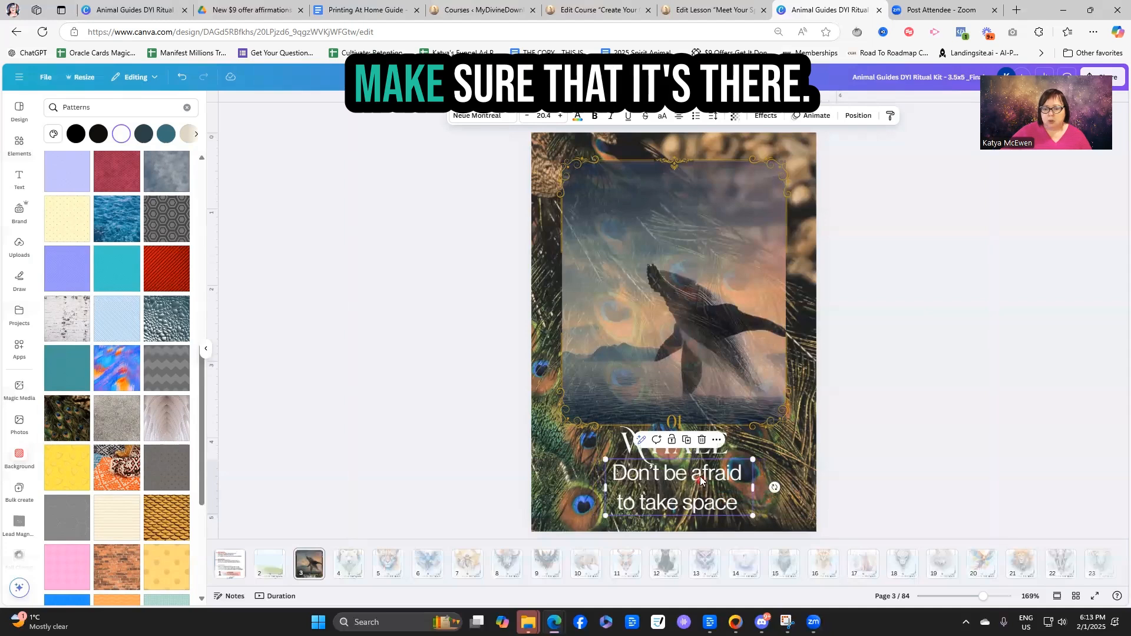
left_click(716, 446)
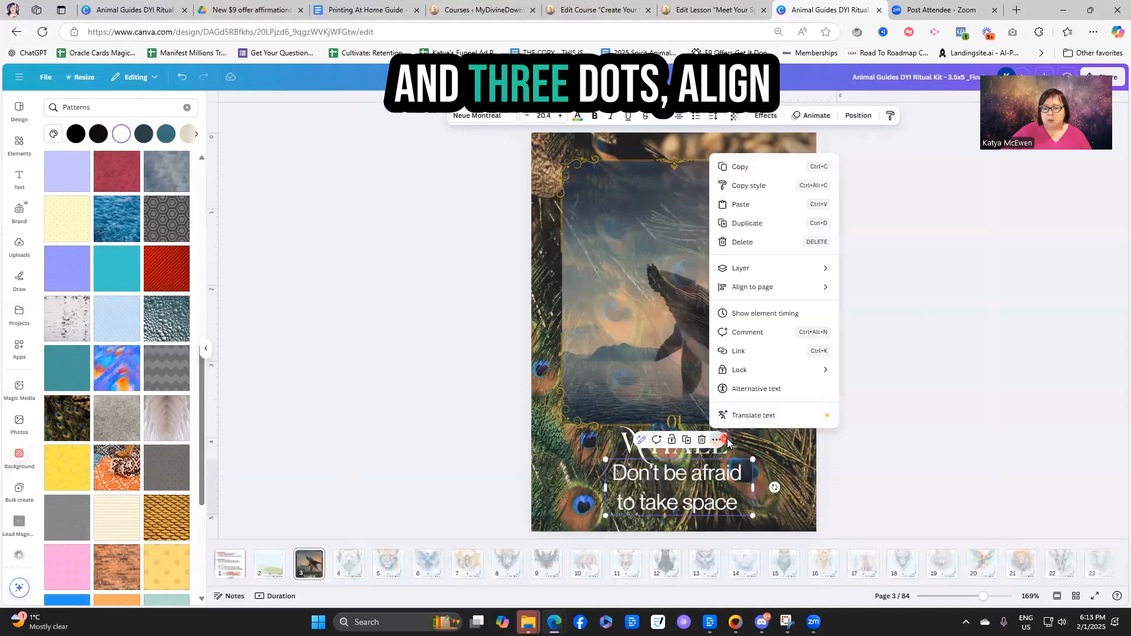
mouse_move(794, 299)
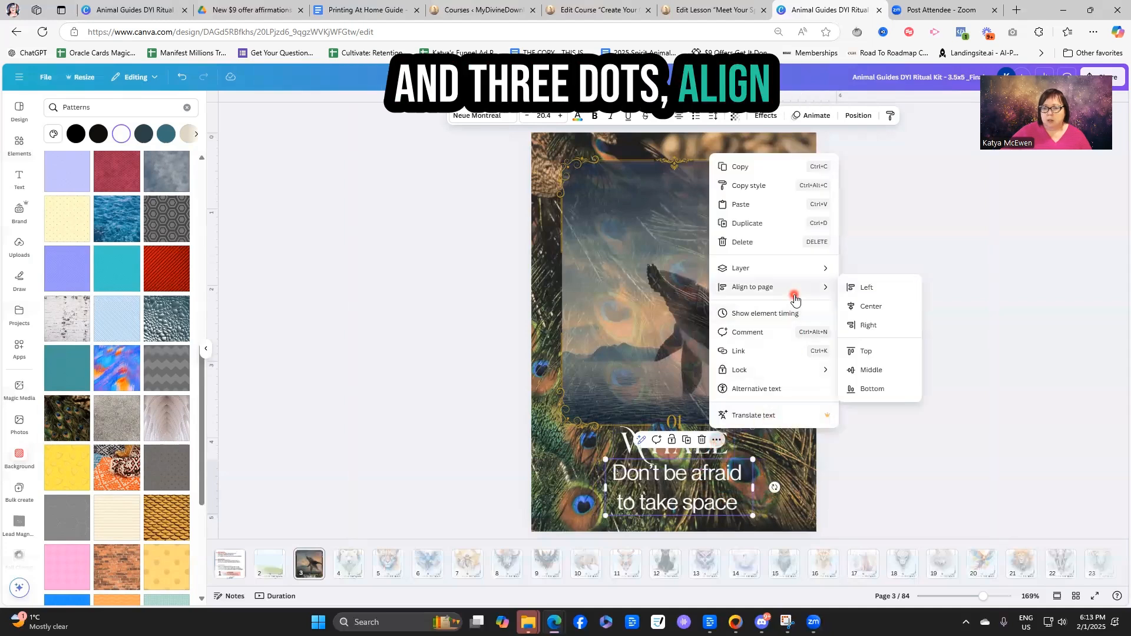
left_click(871, 306)
left_click(903, 390)
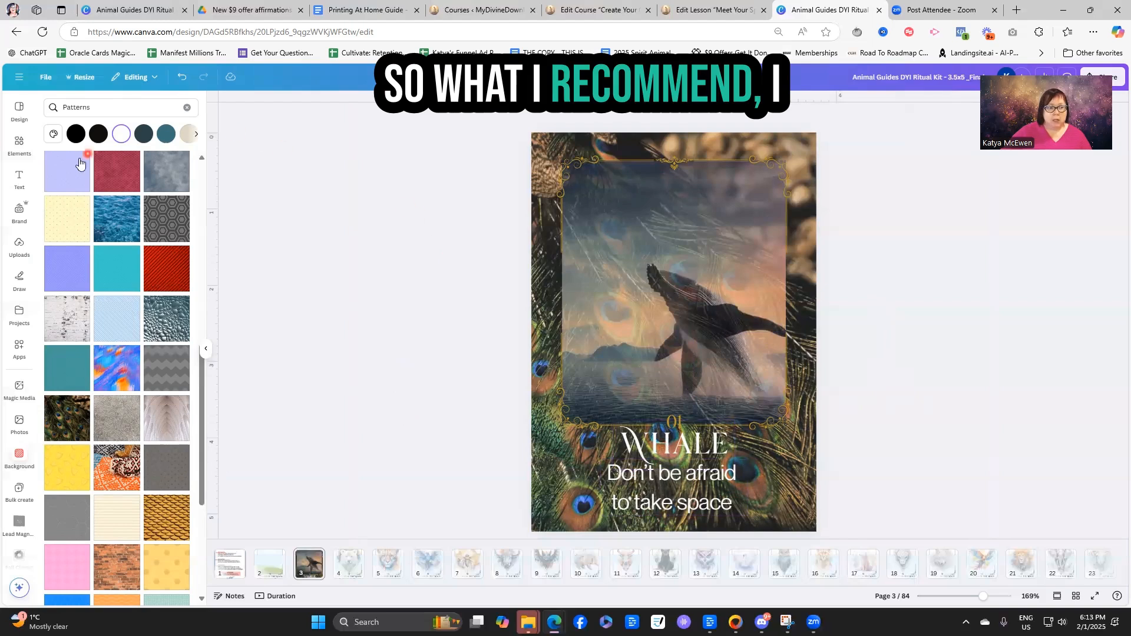
Search the design elements for "overlay".
left_click(17, 157)
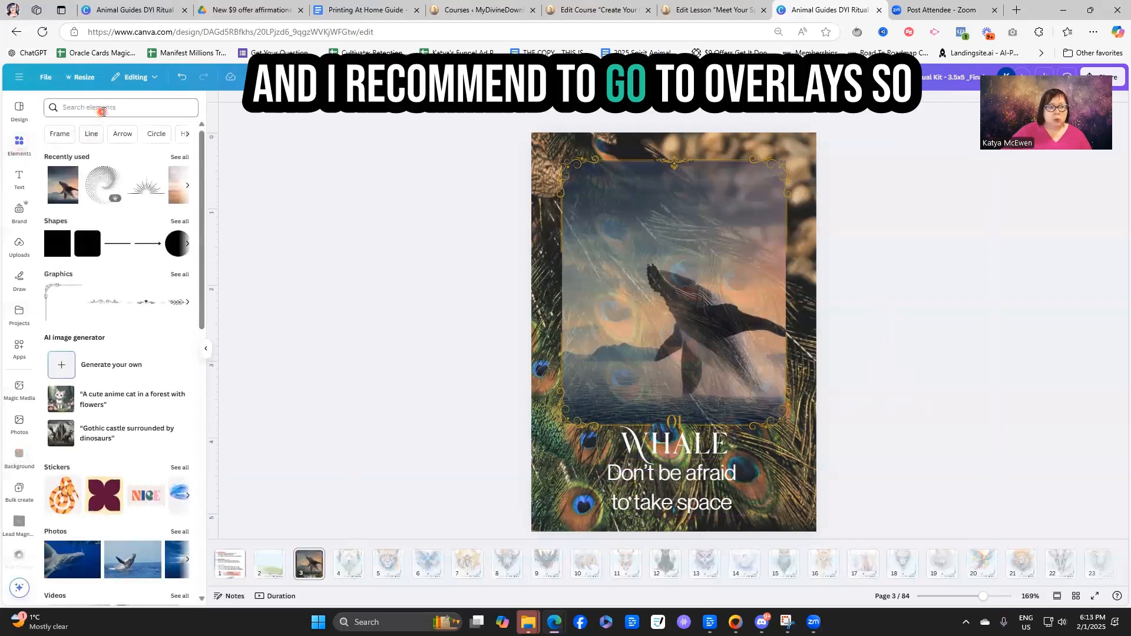
left_click(103, 110)
type("overlay")
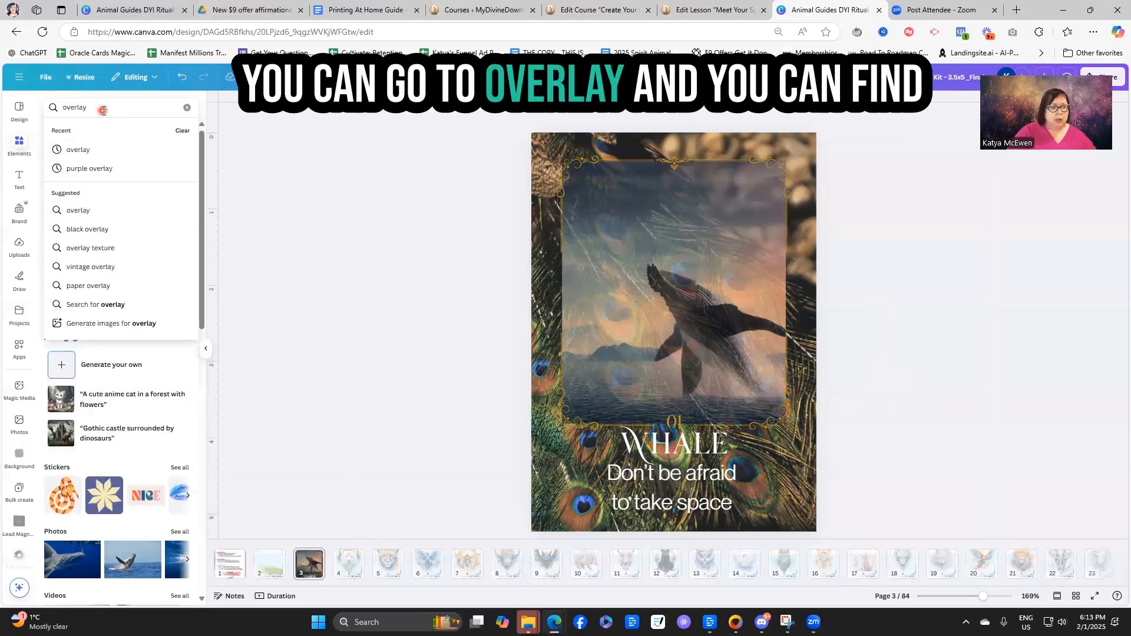
key("Return")
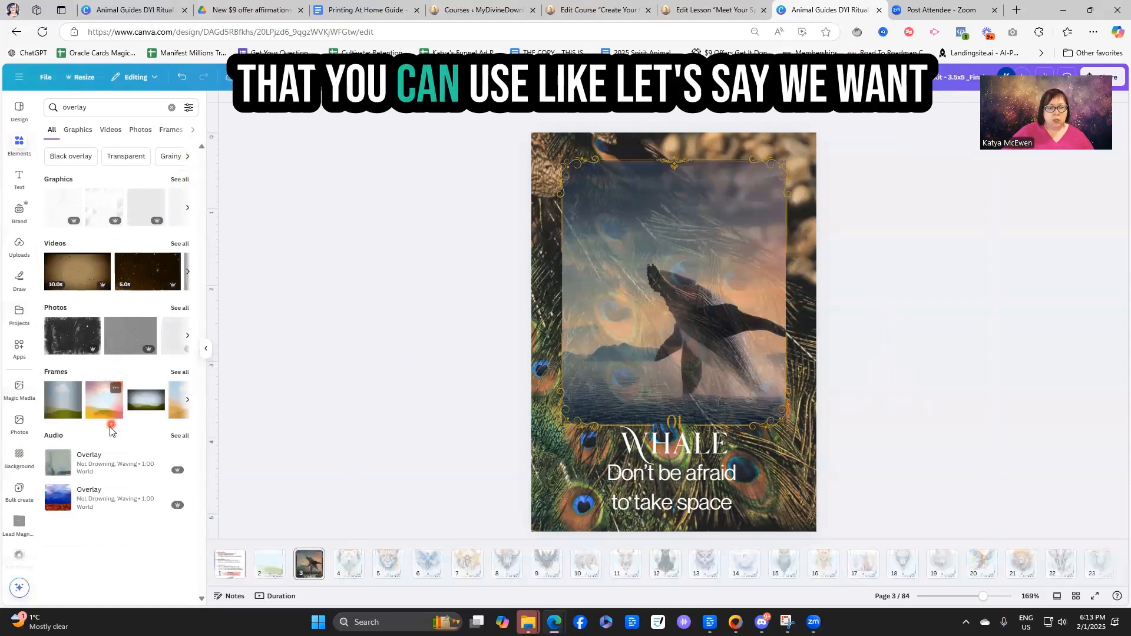
Try the pink-and-orange landscape frame on the whale card and undo its insertion.
left_click(104, 408)
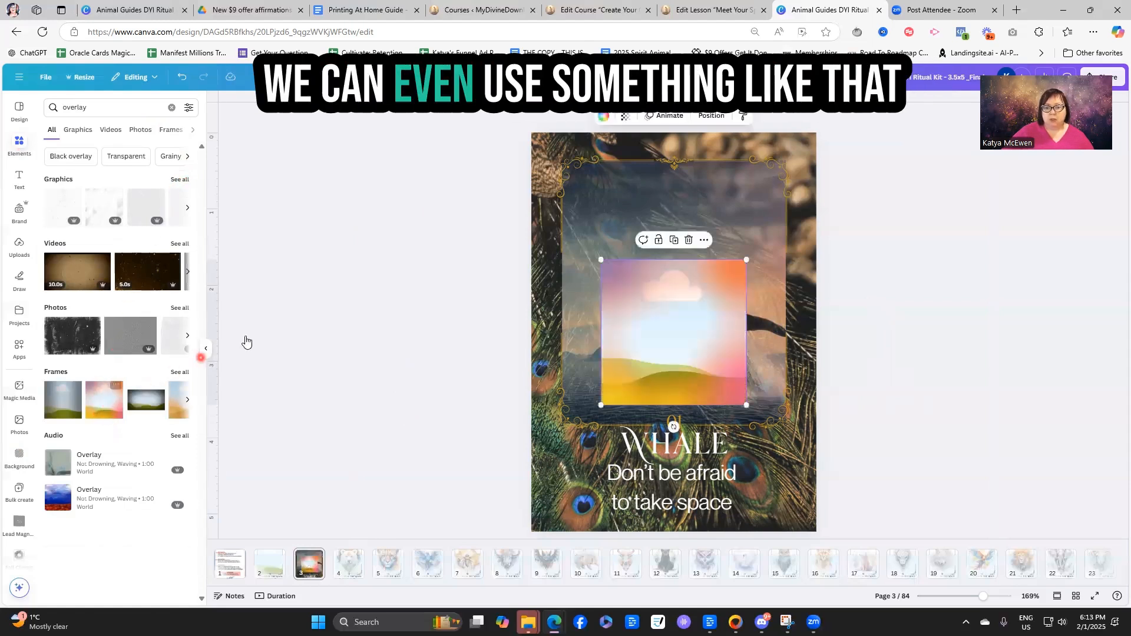
left_click(183, 80)
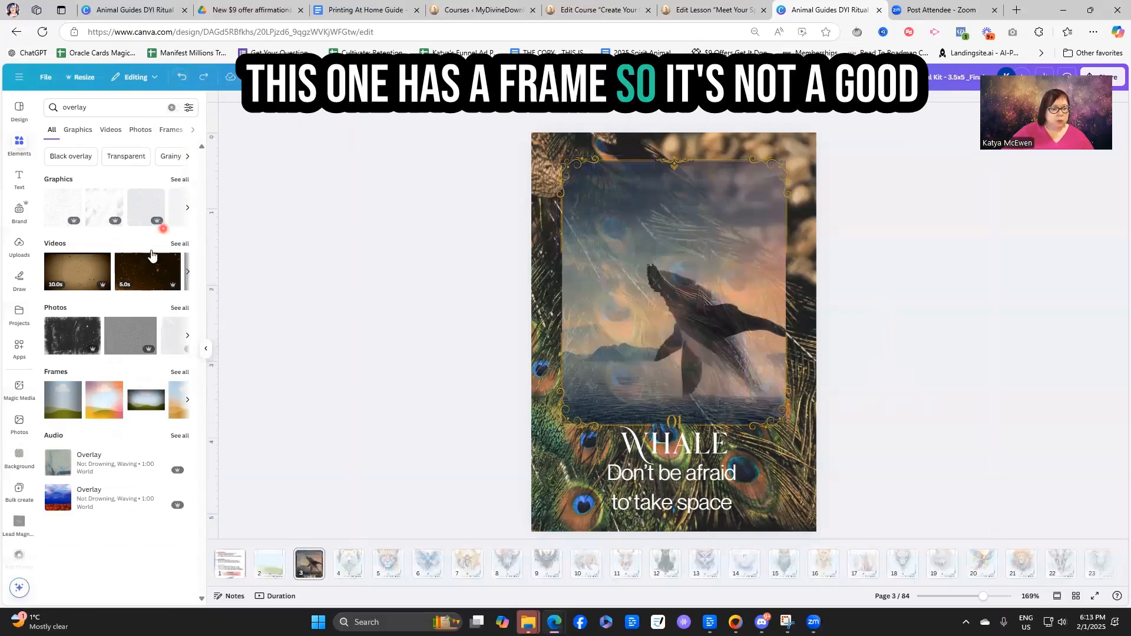
Add the black-to-transparent gradient overlay graphic and stretch it over the card's lower part to about 4.6 by 4.25 in.
left_click(180, 181)
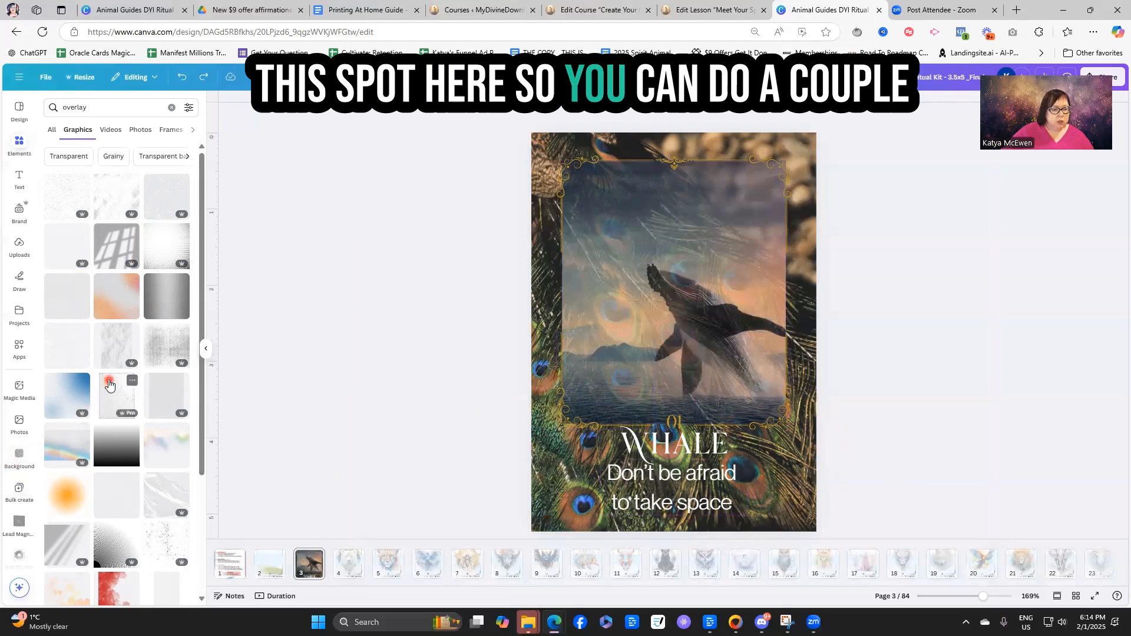
scroll(122, 370, "down", 2)
left_click(120, 339)
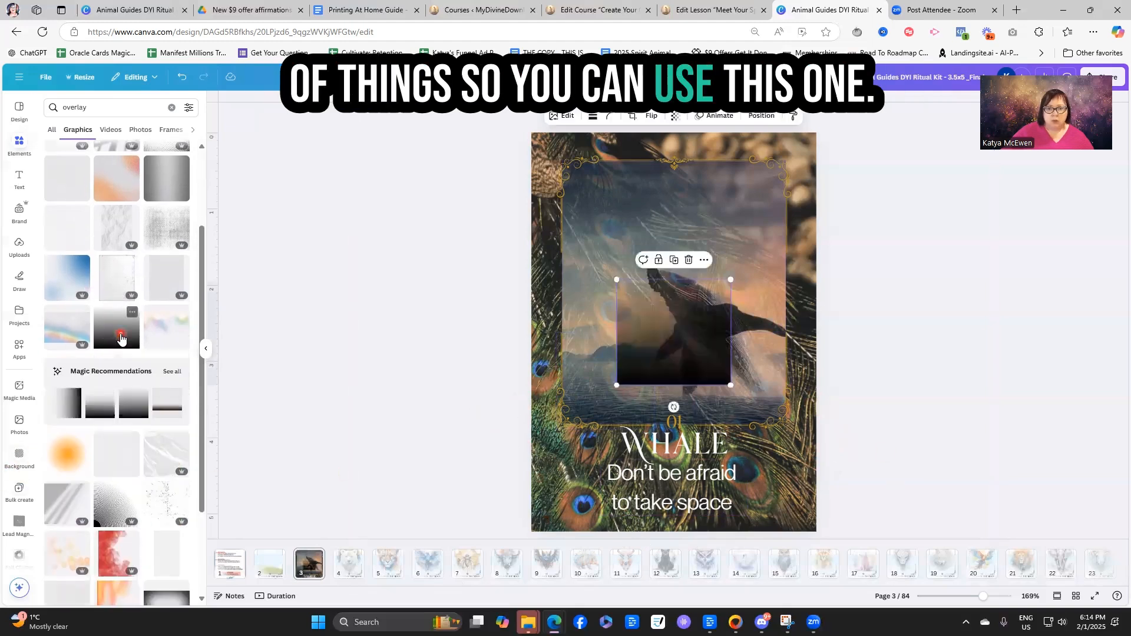
left_click_drag(621, 385, 543, 529)
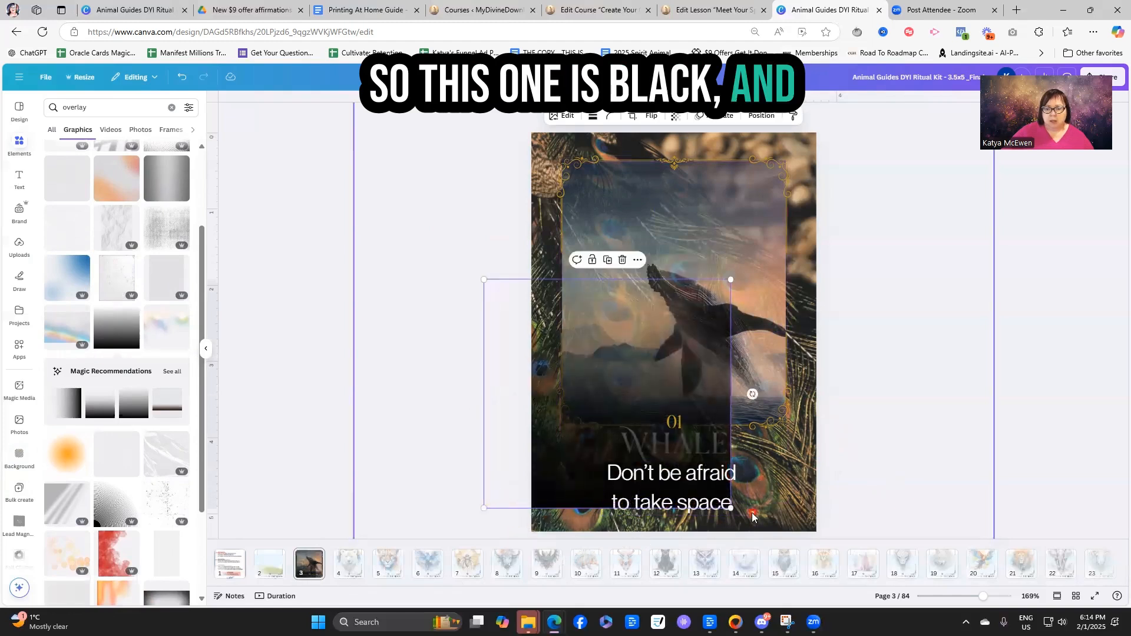
left_click_drag(741, 507, 895, 540)
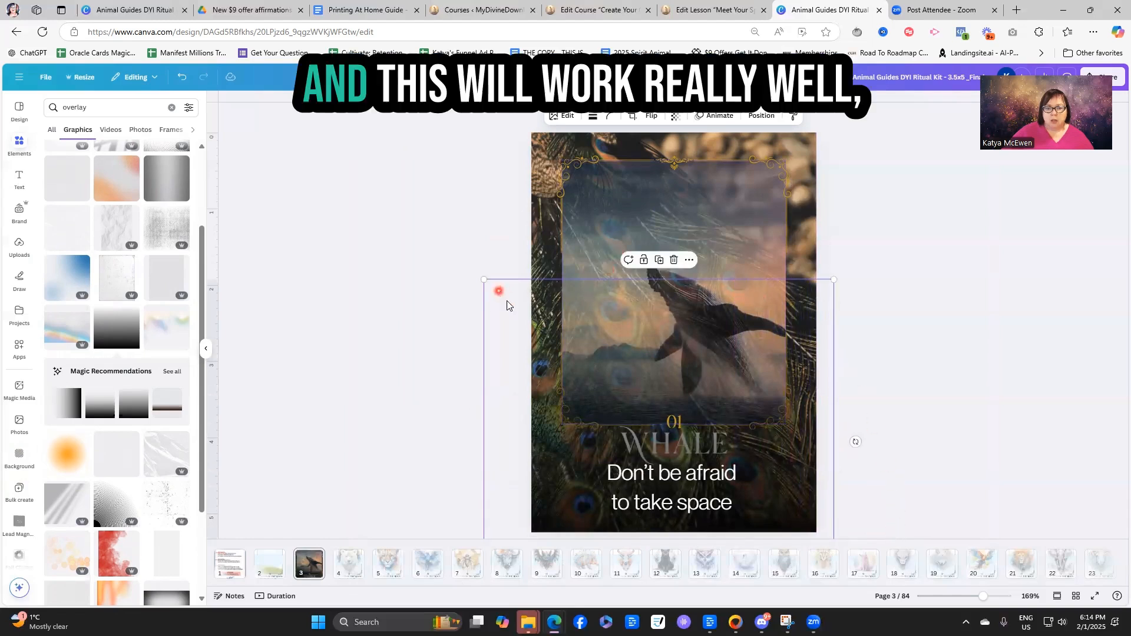
left_click(919, 371)
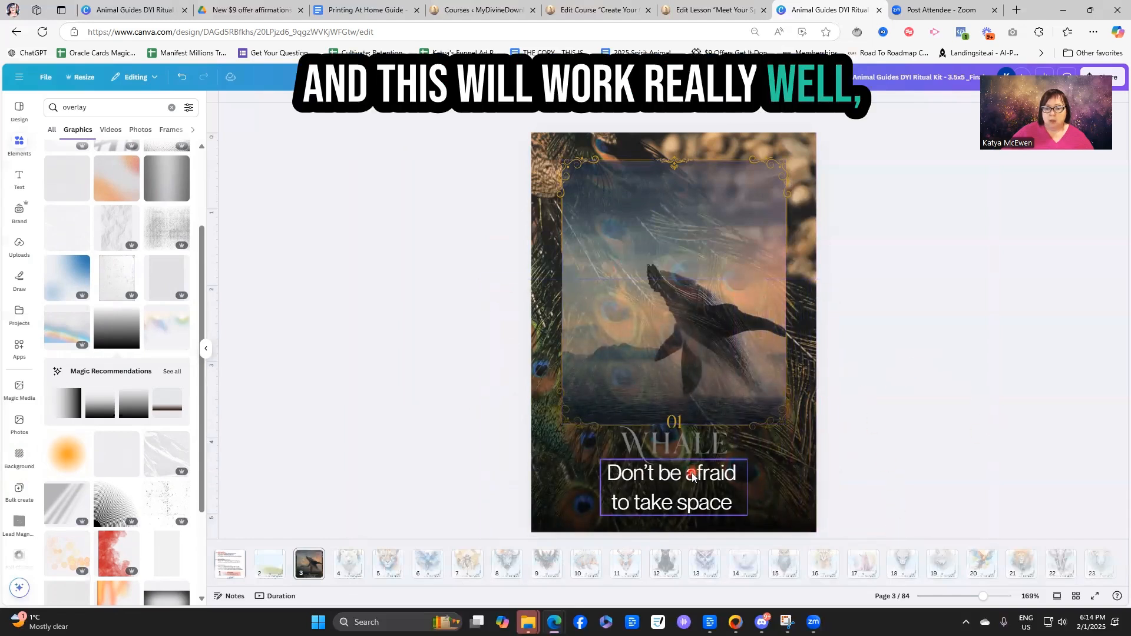
Move the gradient overlay down the layer order so it sits below the title and gold ornament, just above the whale photo.
left_click(692, 449)
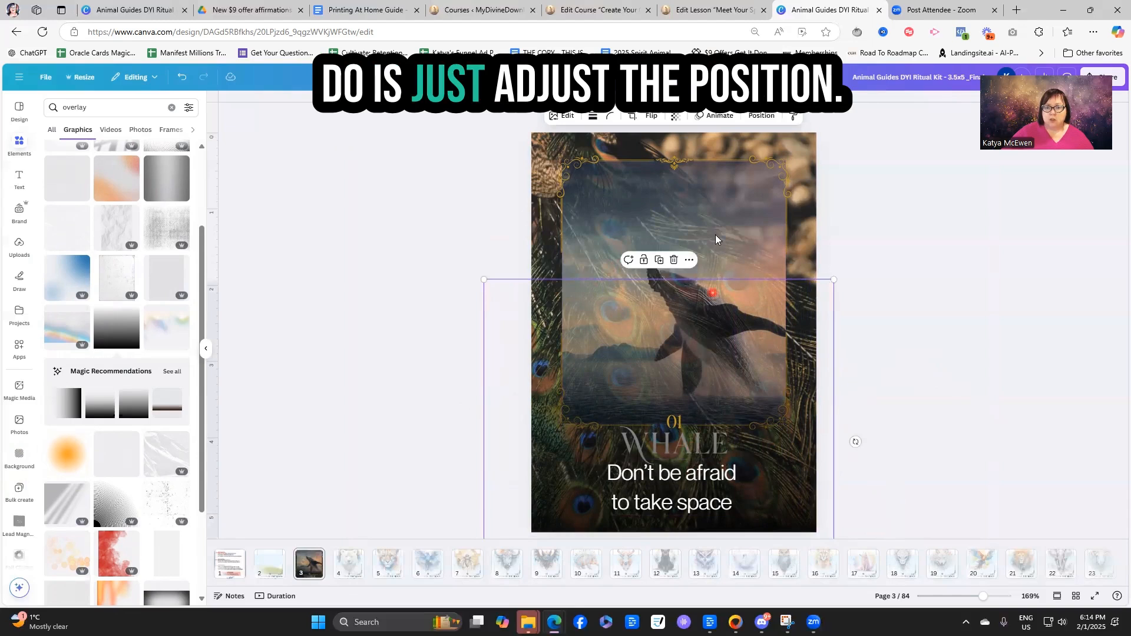
left_click(760, 118)
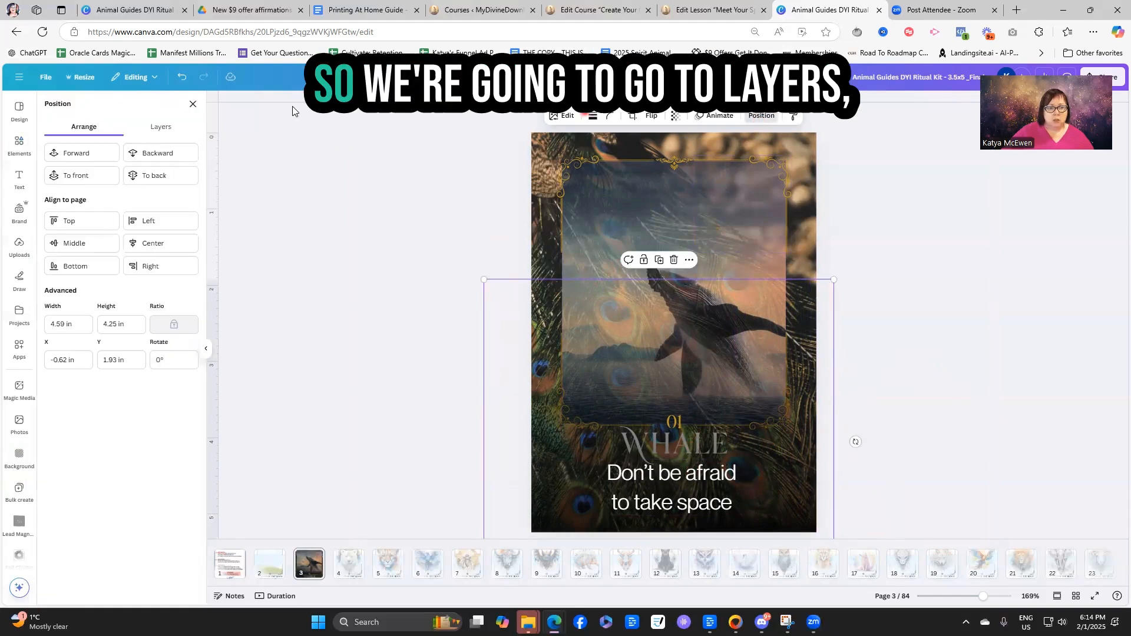
left_click(171, 126)
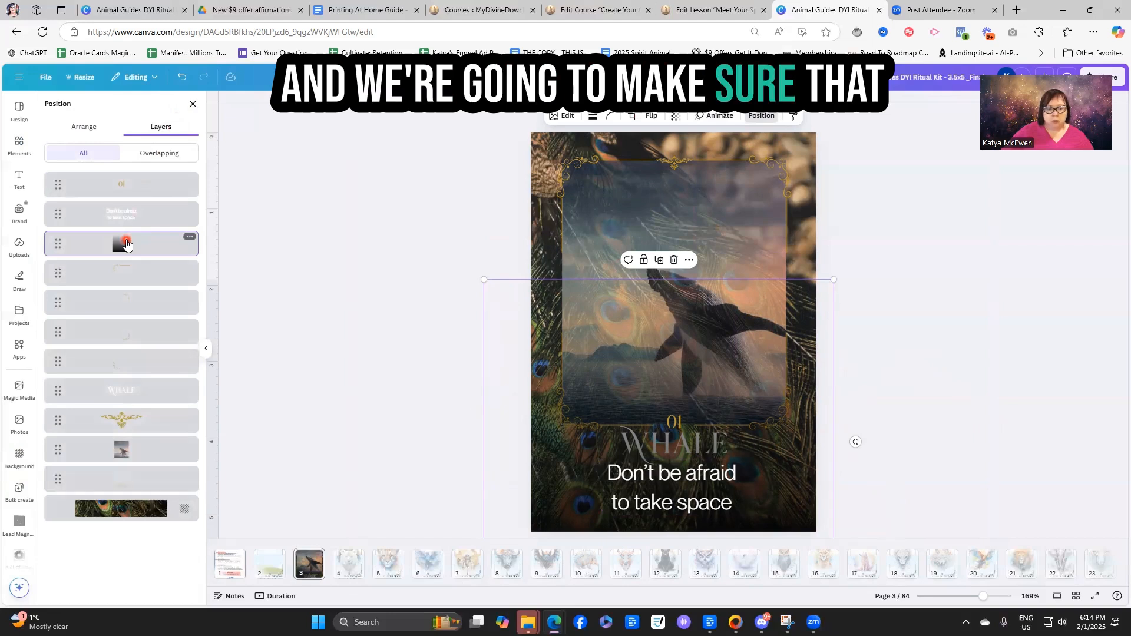
left_click_drag(125, 250, 122, 443)
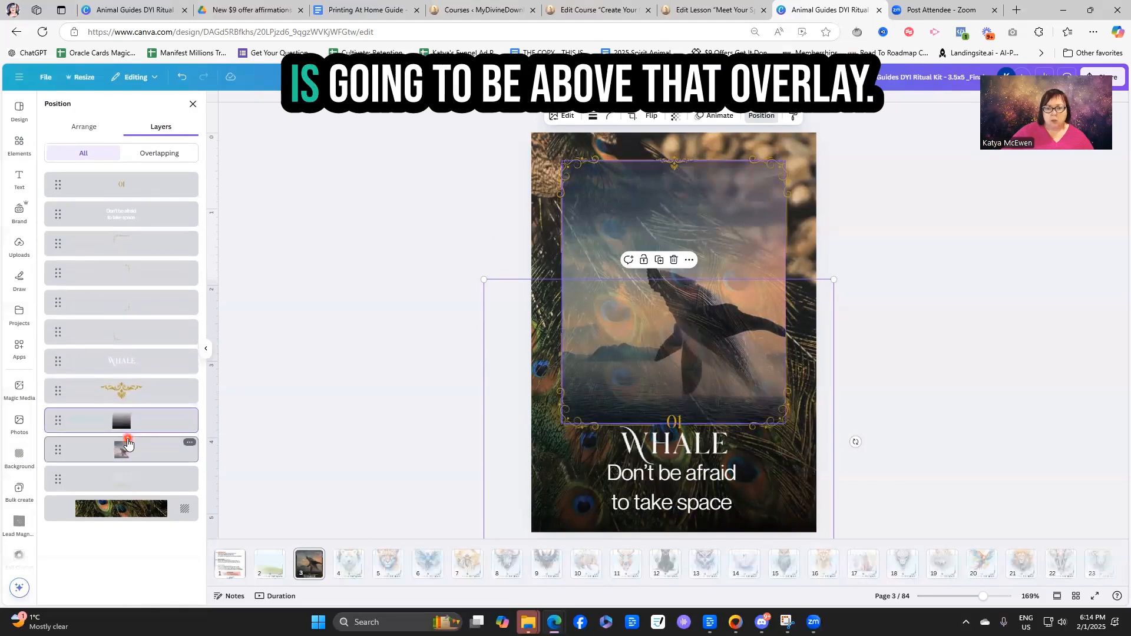
left_click(906, 363)
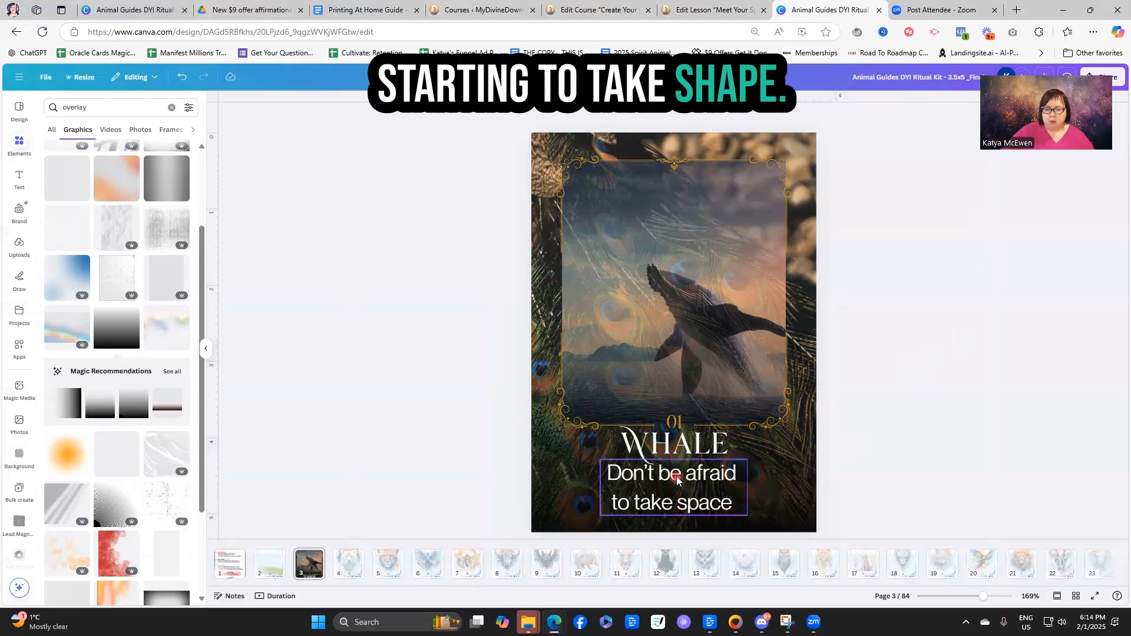
Move the message and the WHALE title slightly down, away from the gold frame.
left_click_drag(683, 484, 685, 491)
left_click(926, 423)
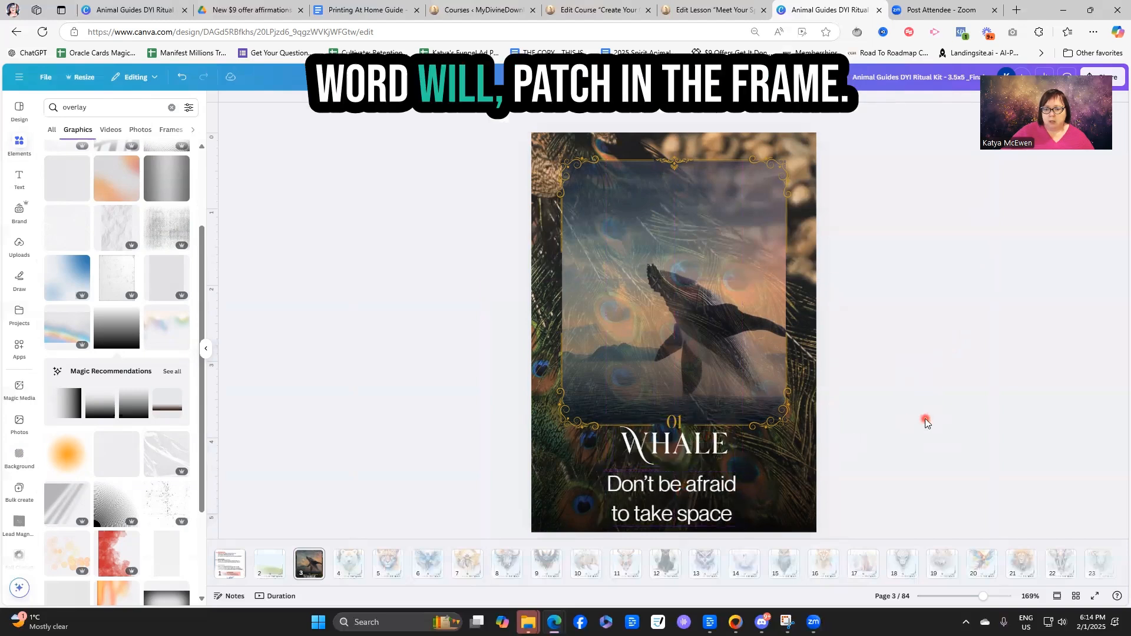
left_click(699, 448)
left_click_drag(699, 449, 697, 454)
left_click(962, 439)
Reduce the message's font size to 13.4 and widen its text box to about the gold frame's width.
left_click(683, 518)
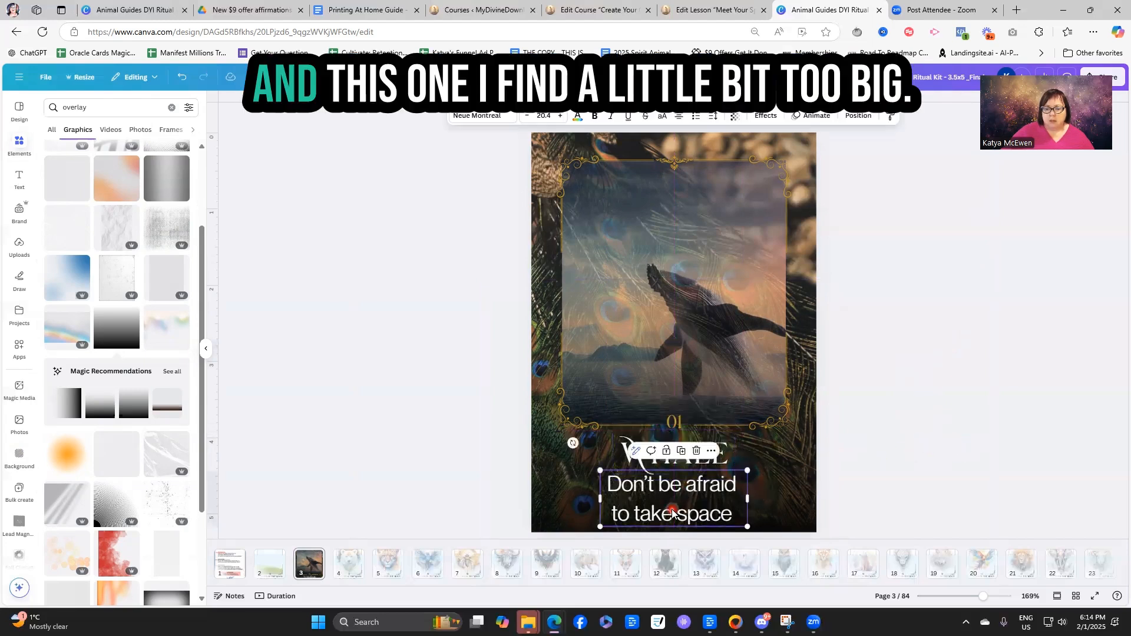
left_click(530, 121)
left_click(530, 122)
left_click(529, 122)
left_click(530, 122)
left_click(530, 121)
left_click(530, 122)
left_click_drag(752, 494, 789, 486)
Remove the line break after "afraid" to put the message on one line, and nudge it slightly down.
left_click(724, 482)
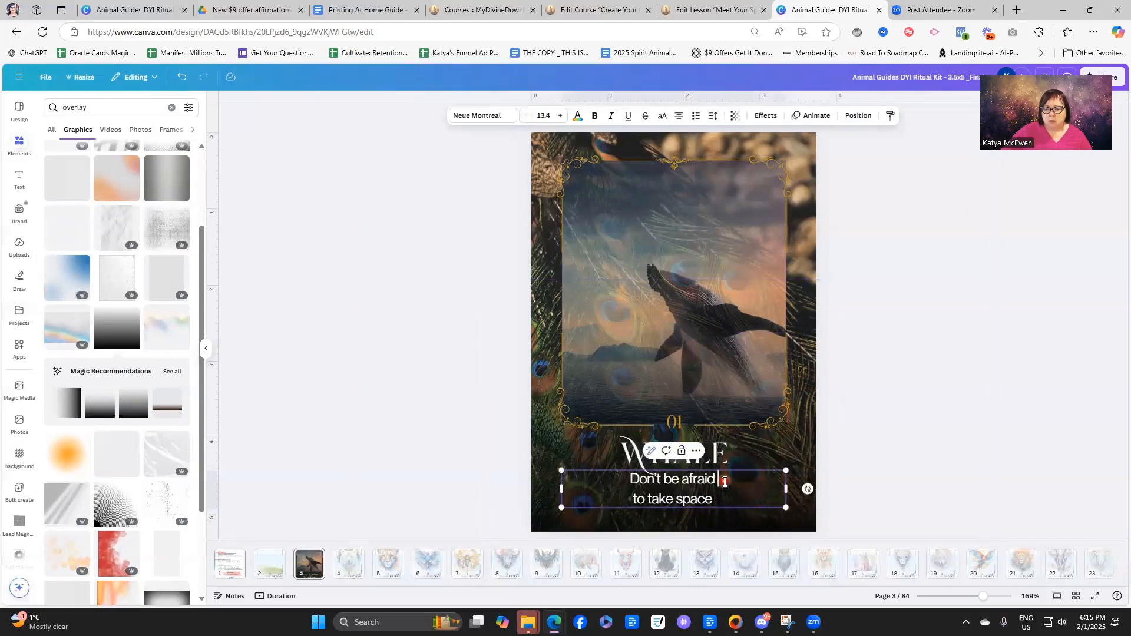
left_click(724, 482)
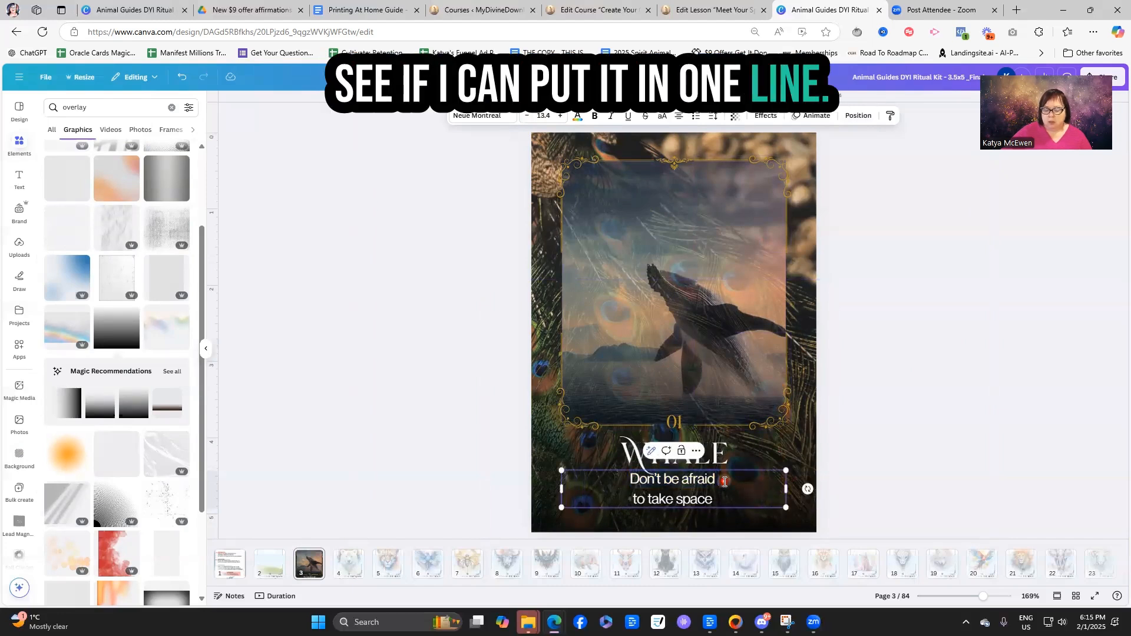
key("Delete")
left_click(919, 416)
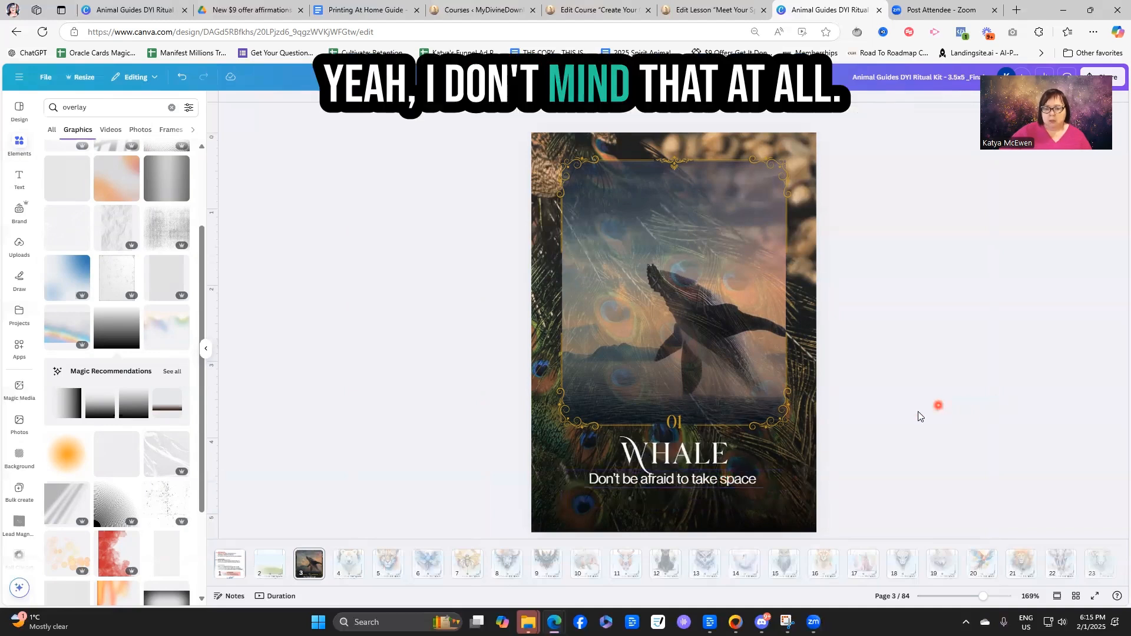
left_click(739, 483)
left_click_drag(739, 483, 739, 484)
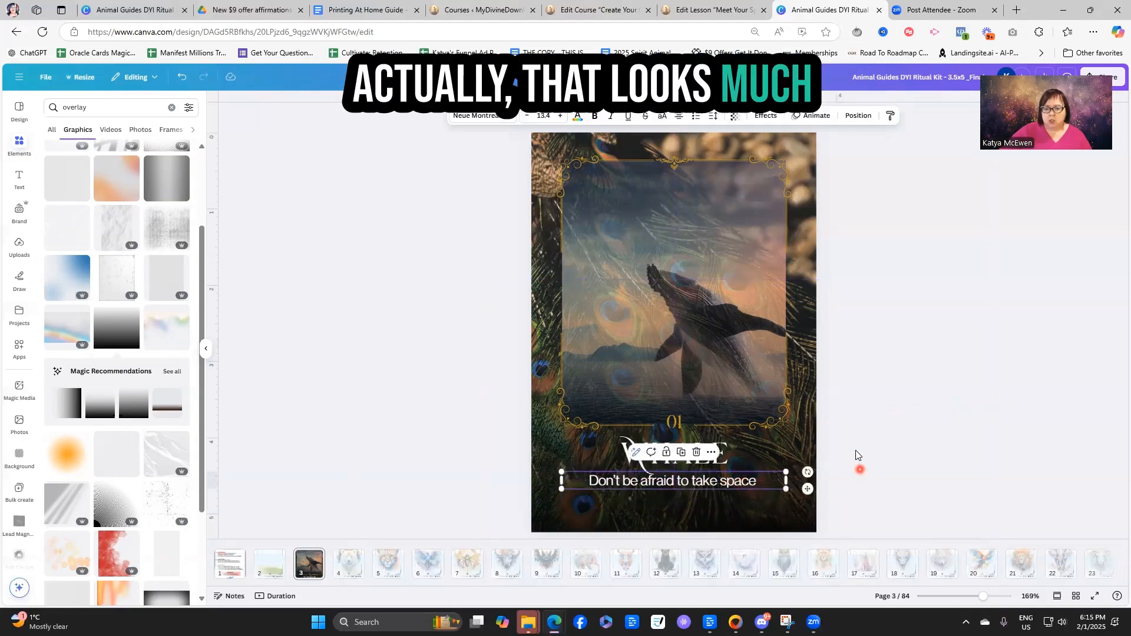
left_click(855, 451)
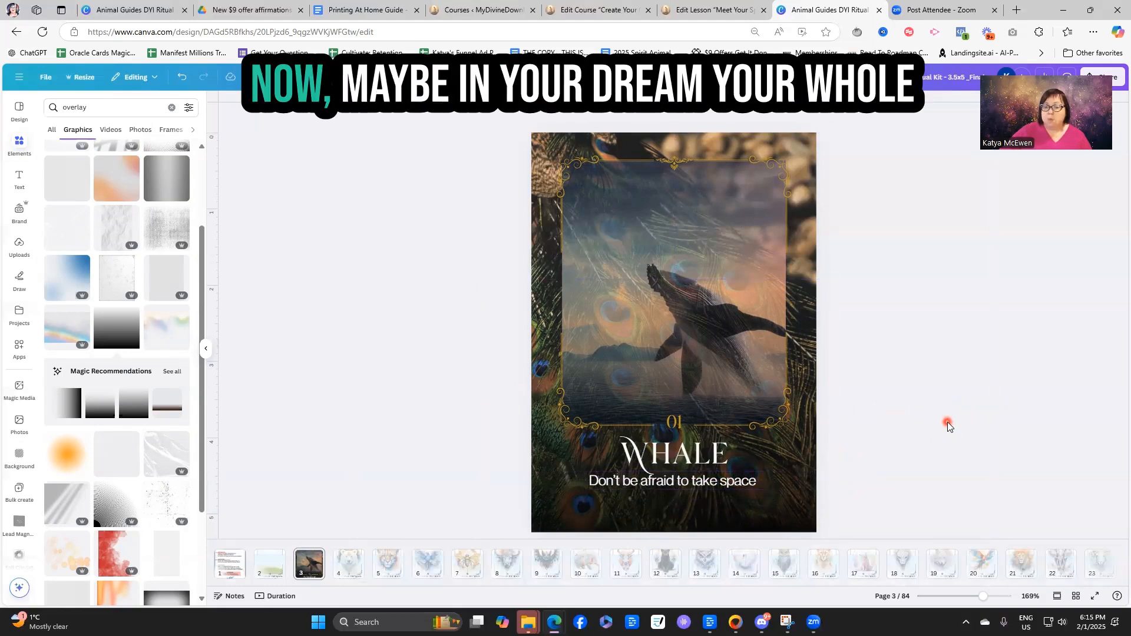
Replace the element search with "spiral" and refine it to "spirals".
left_click(171, 108)
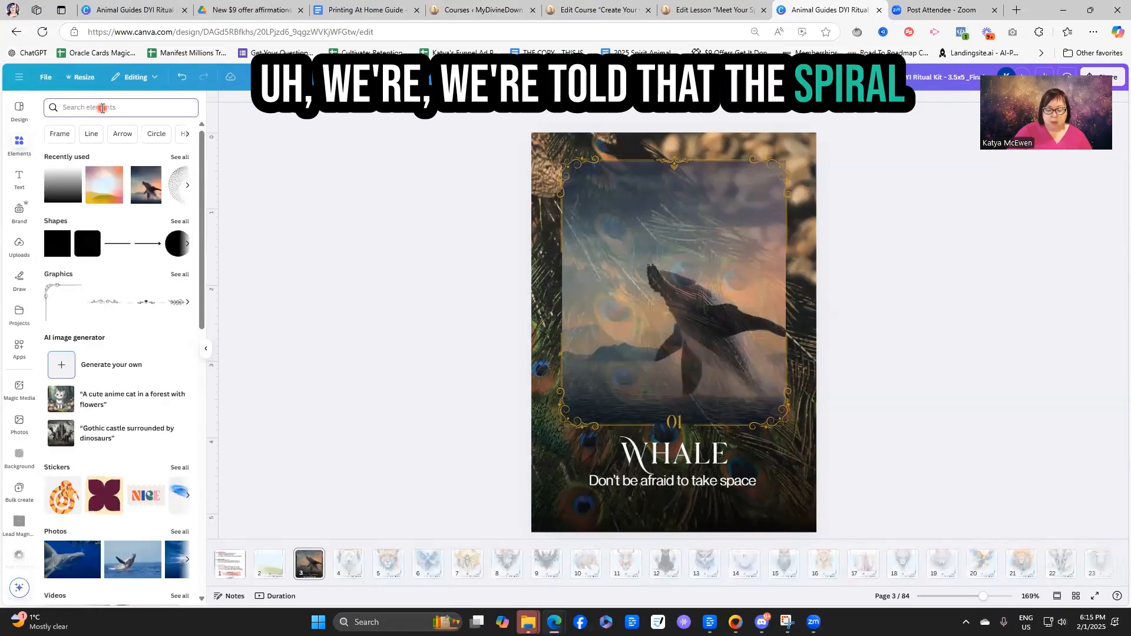
type("spiral")
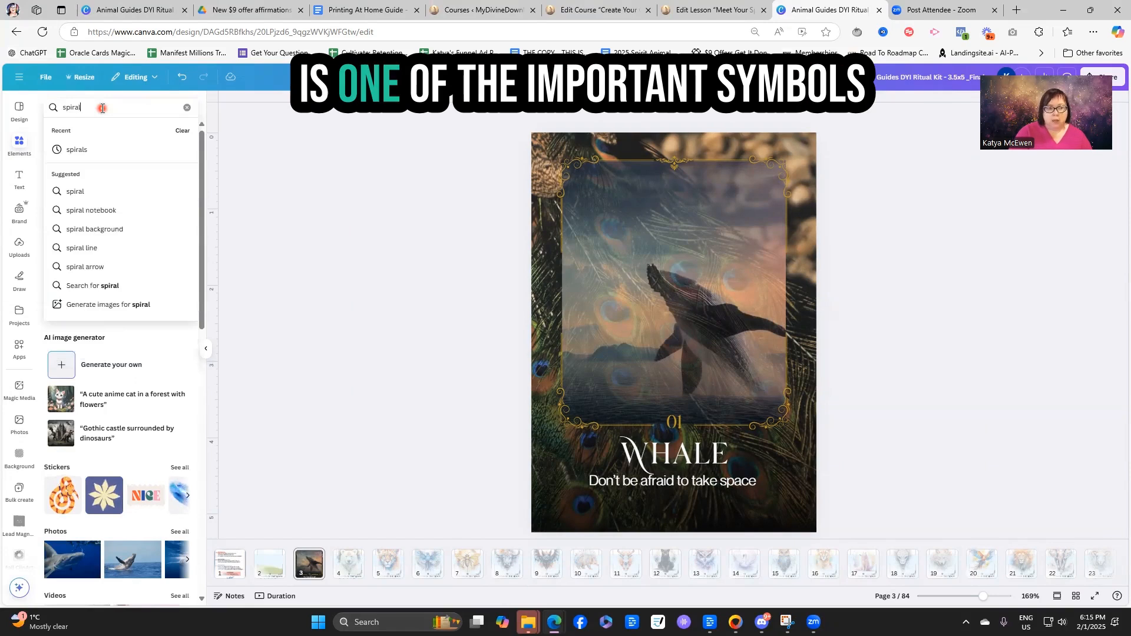
key("Return")
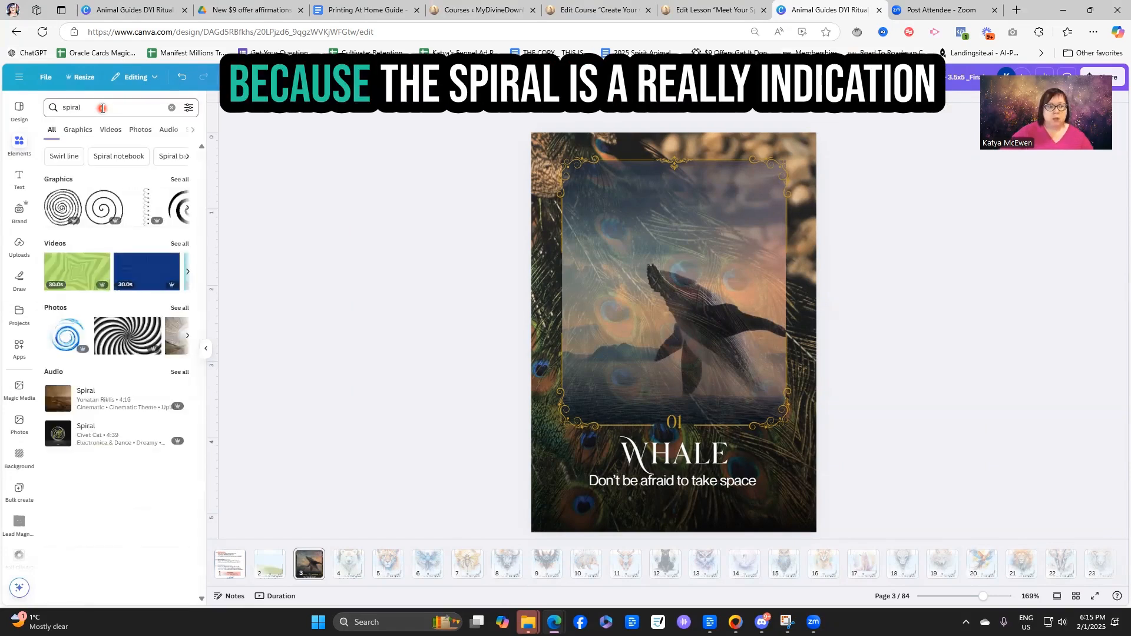
left_click(102, 108)
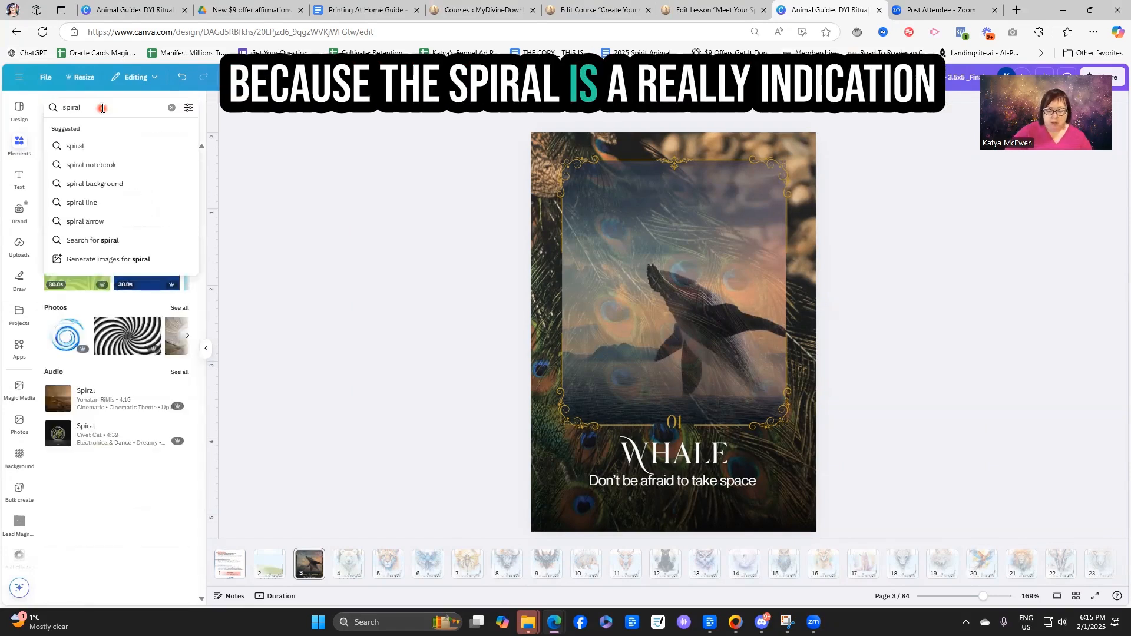
type("s")
key("Return")
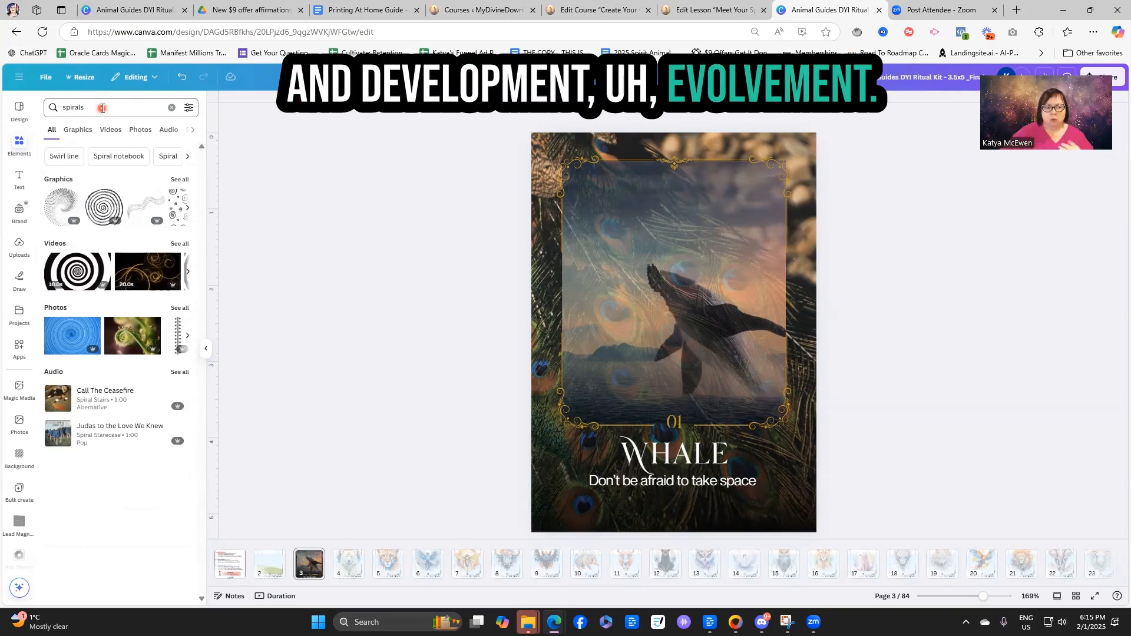
Show all spiral graphics and filter them to free ones only.
left_click(186, 181)
left_click(186, 112)
left_click(57, 324)
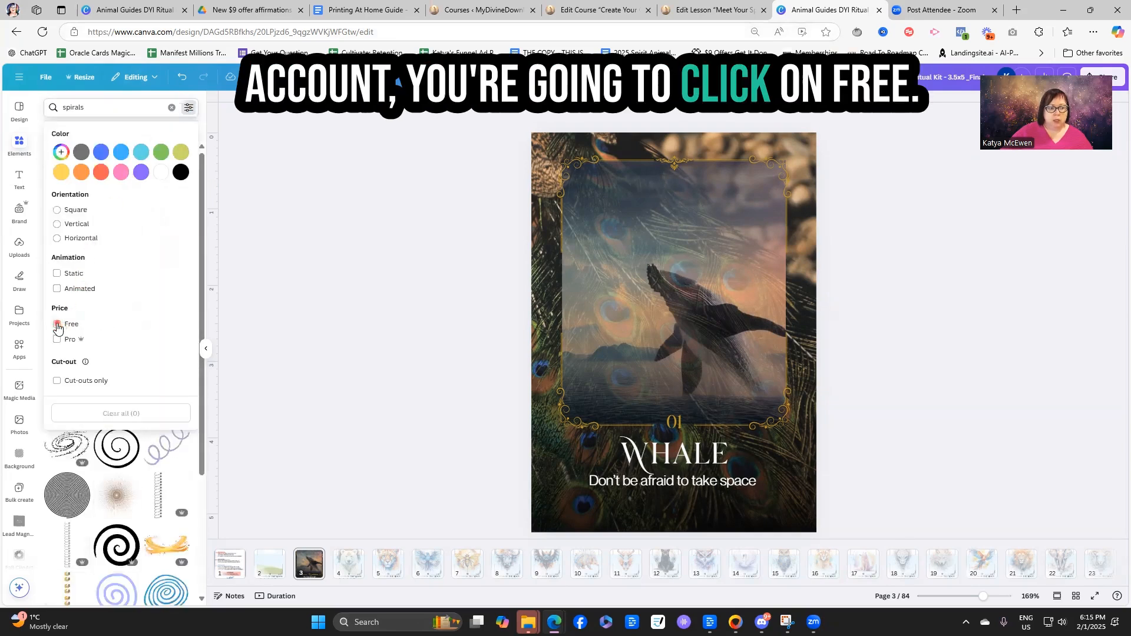
left_click(212, 132)
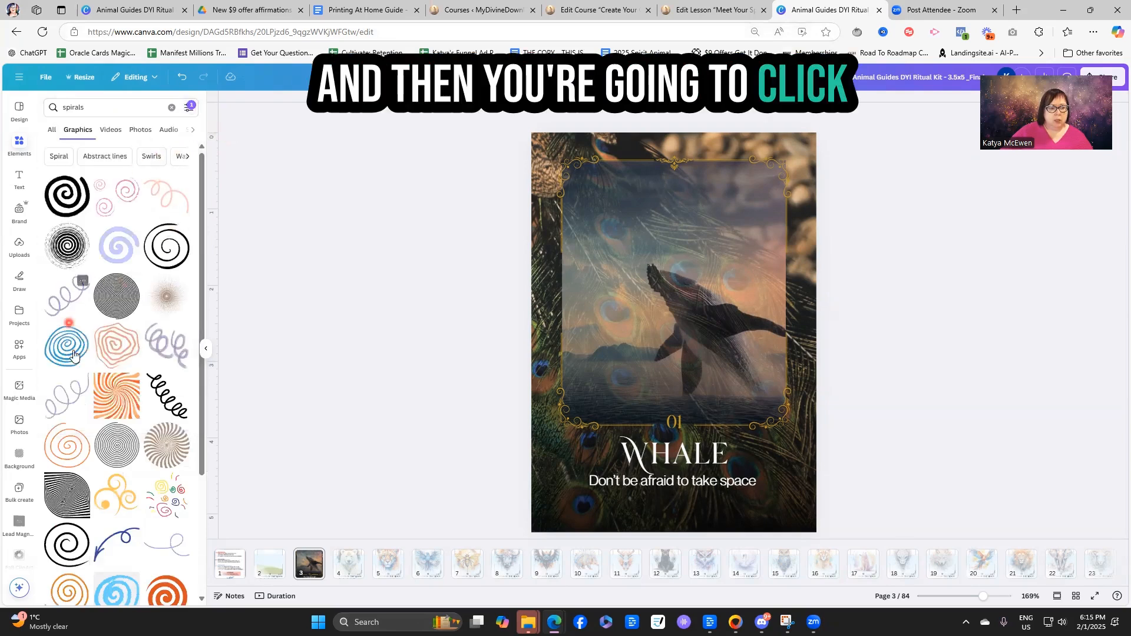
Place the black circular spiral with broken outer rings in the frame's upper-right area and set its transparency to 6.
left_click(67, 247)
left_click_drag(666, 328, 718, 230)
left_click(684, 118)
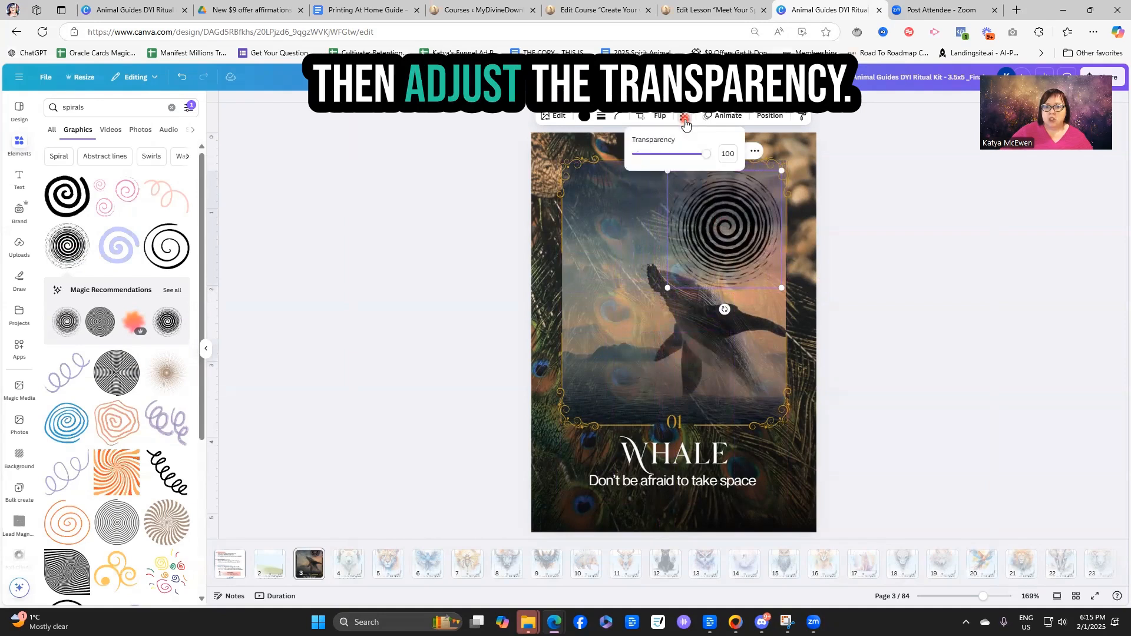
left_click_drag(716, 165, 642, 164)
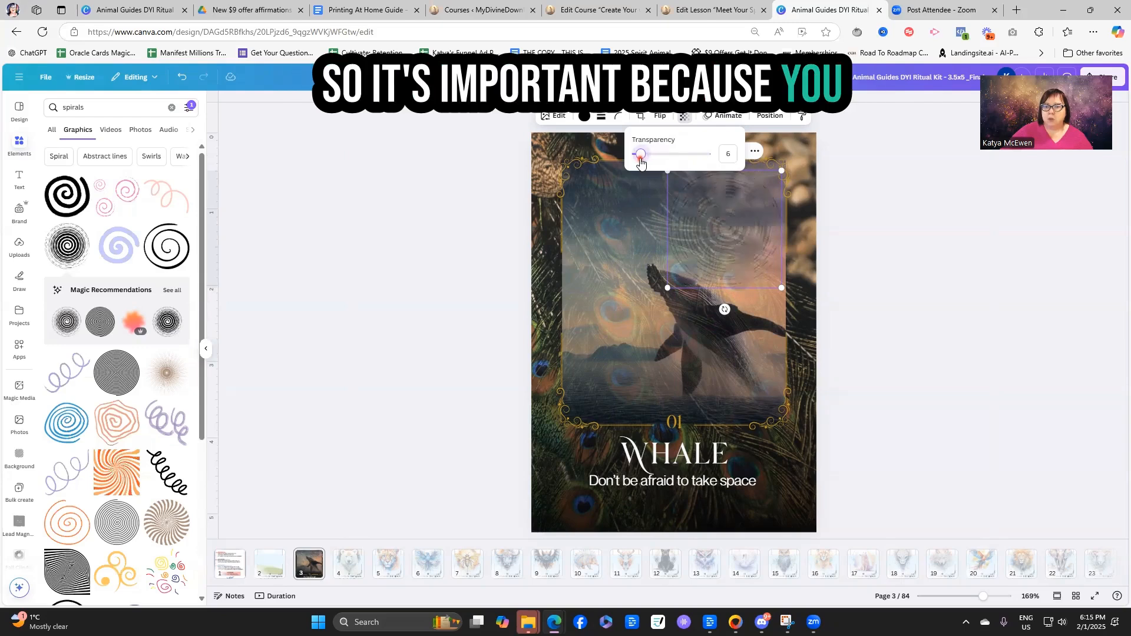
left_click(898, 343)
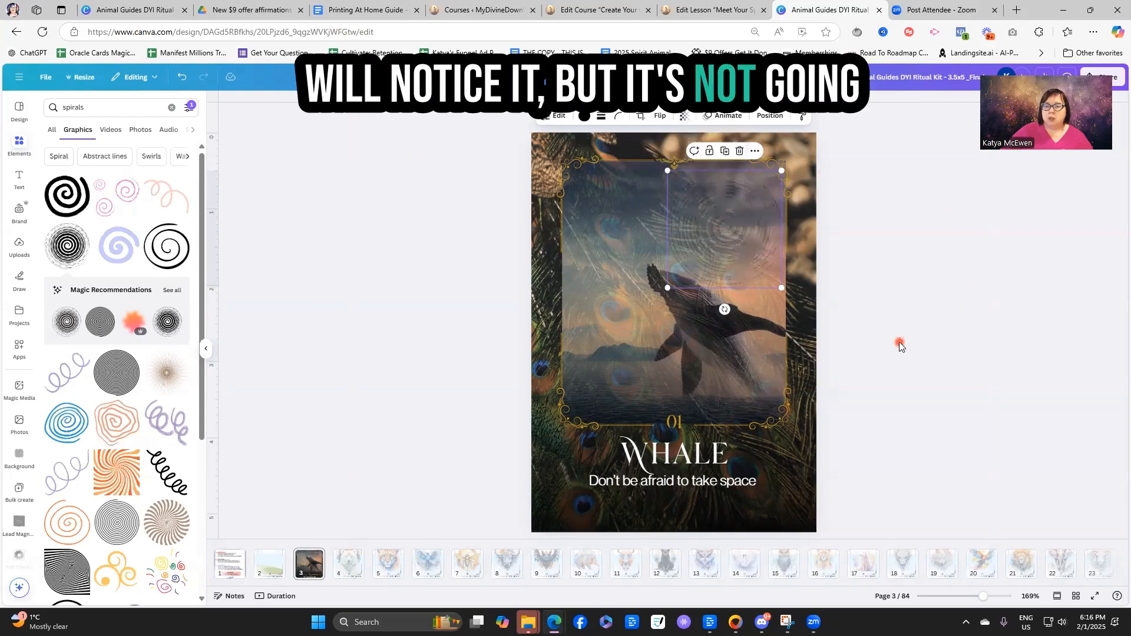
left_click(899, 346)
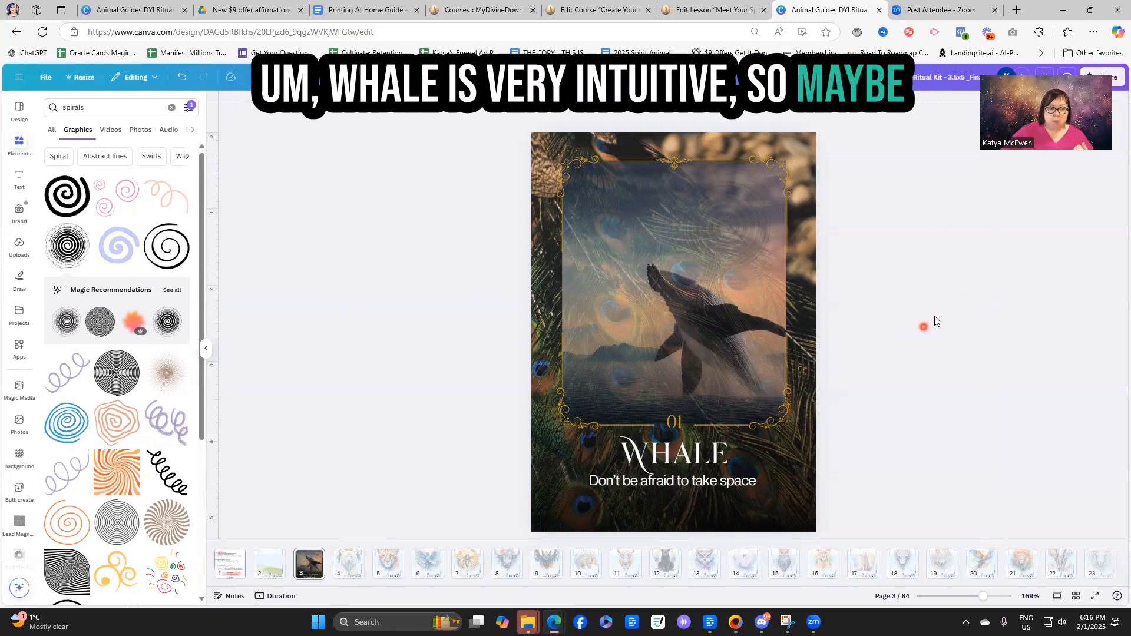
Replace the element search with "moon", show all moon graphics and filter them to free ones only.
left_click(172, 106)
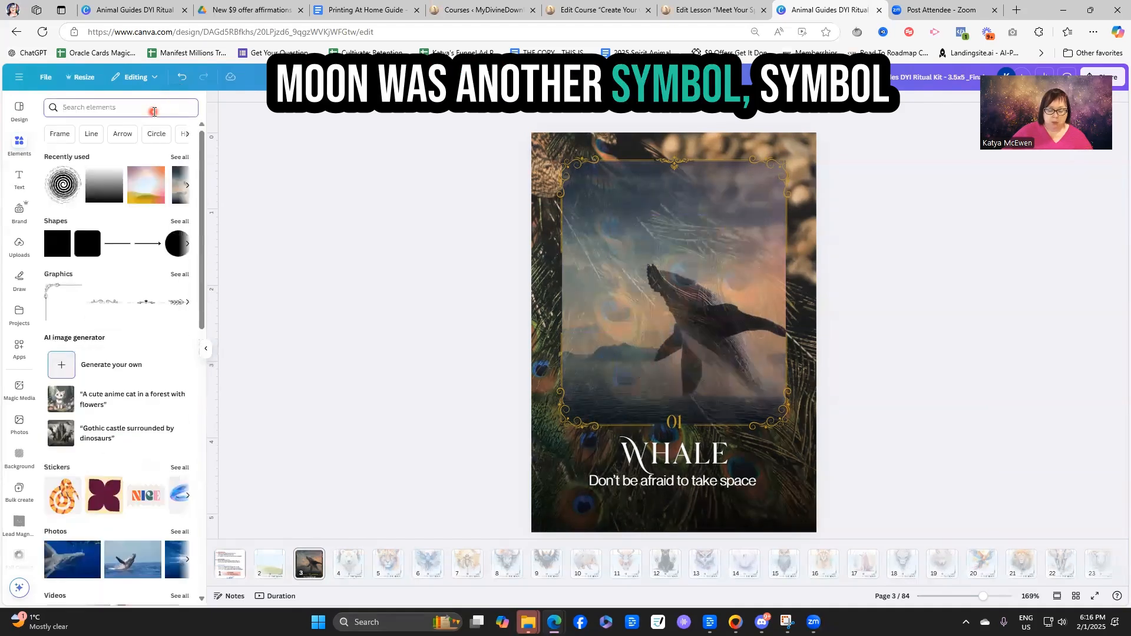
type("moon")
key("Return")
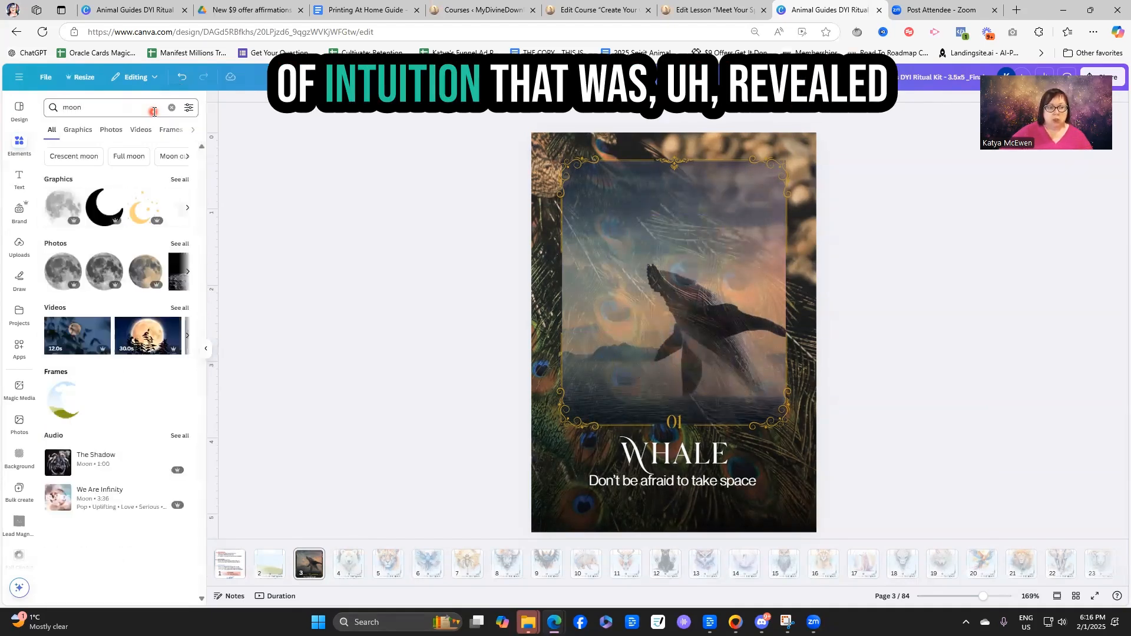
left_click(180, 179)
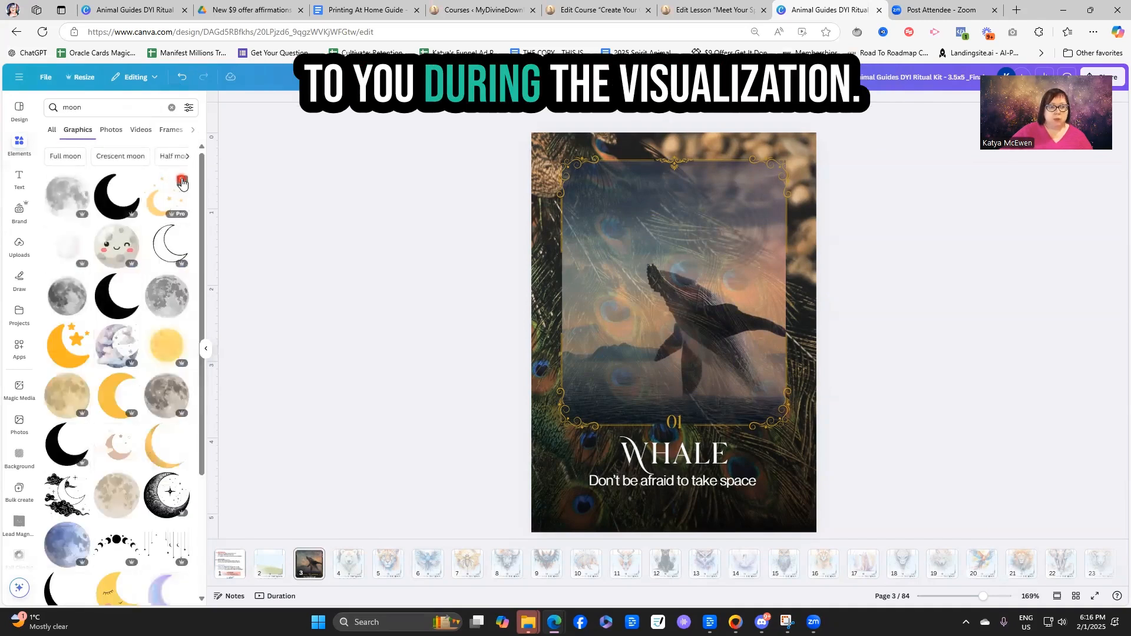
left_click(188, 107)
left_click(57, 325)
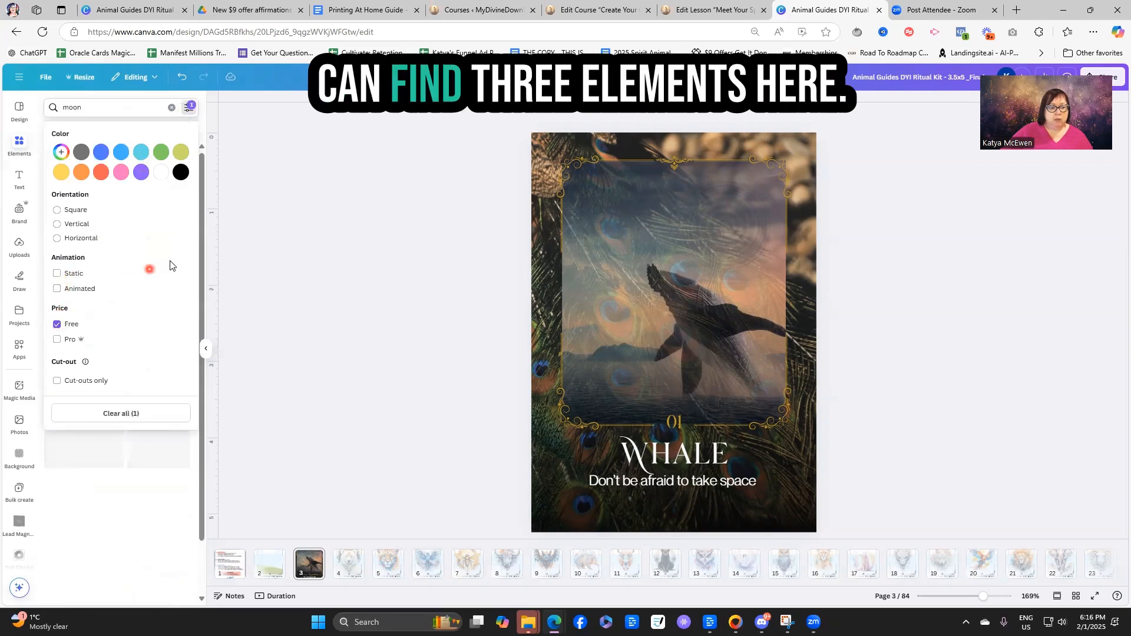
left_click(232, 244)
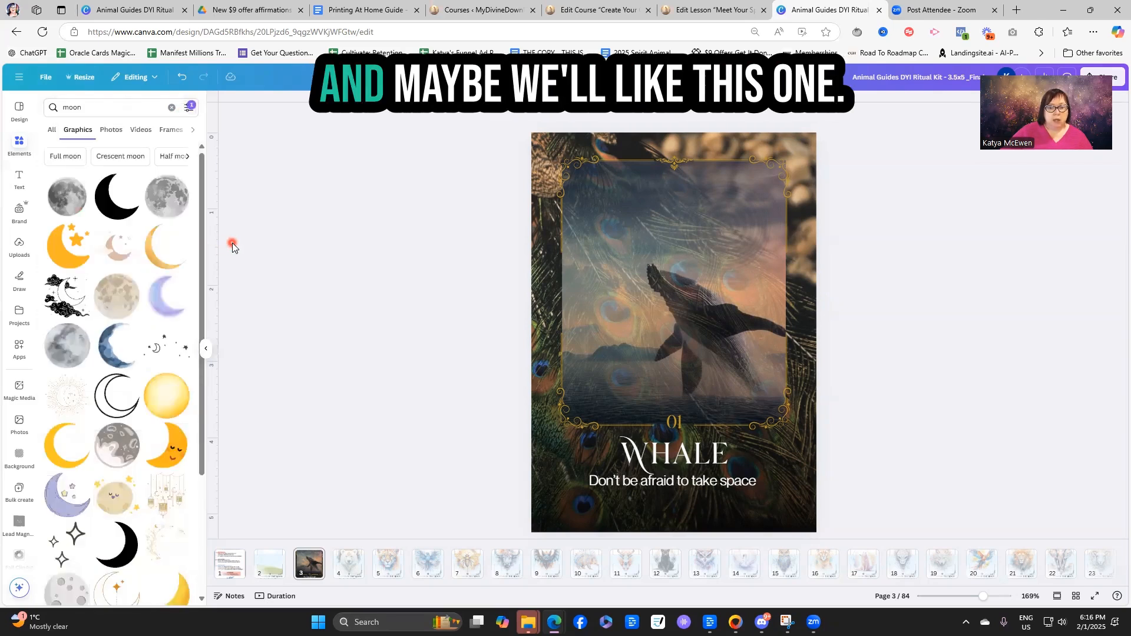
Place the beige full moon graphic over the card's upper-left corner and set its transparency to 50.
left_click(116, 304)
left_click_drag(651, 335, 610, 196)
left_click(714, 119)
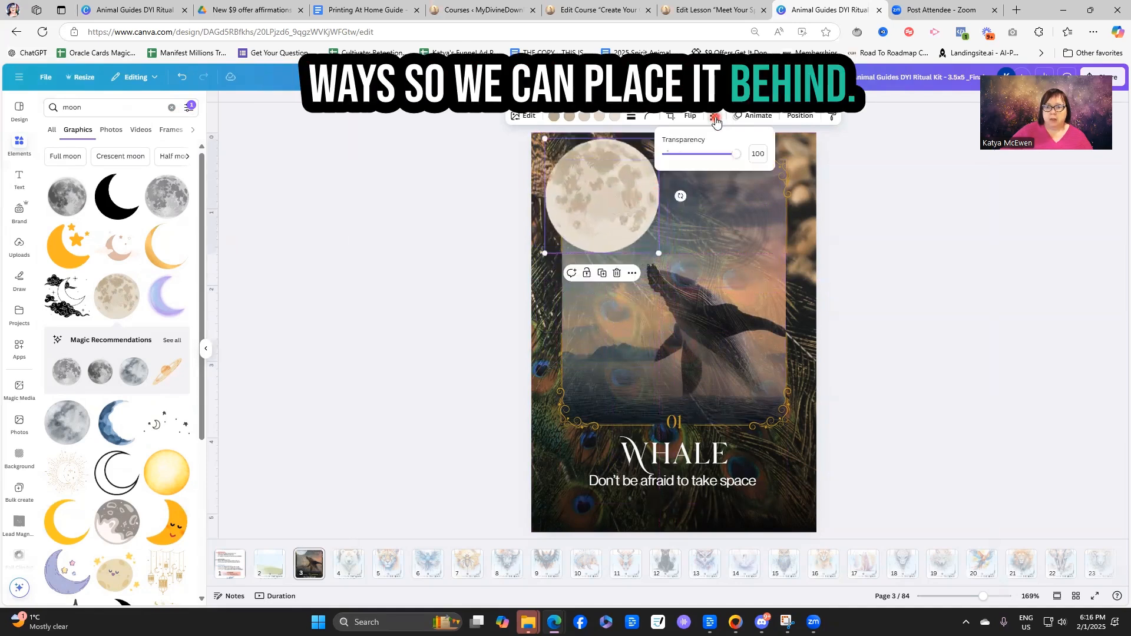
left_click_drag(738, 154, 702, 158)
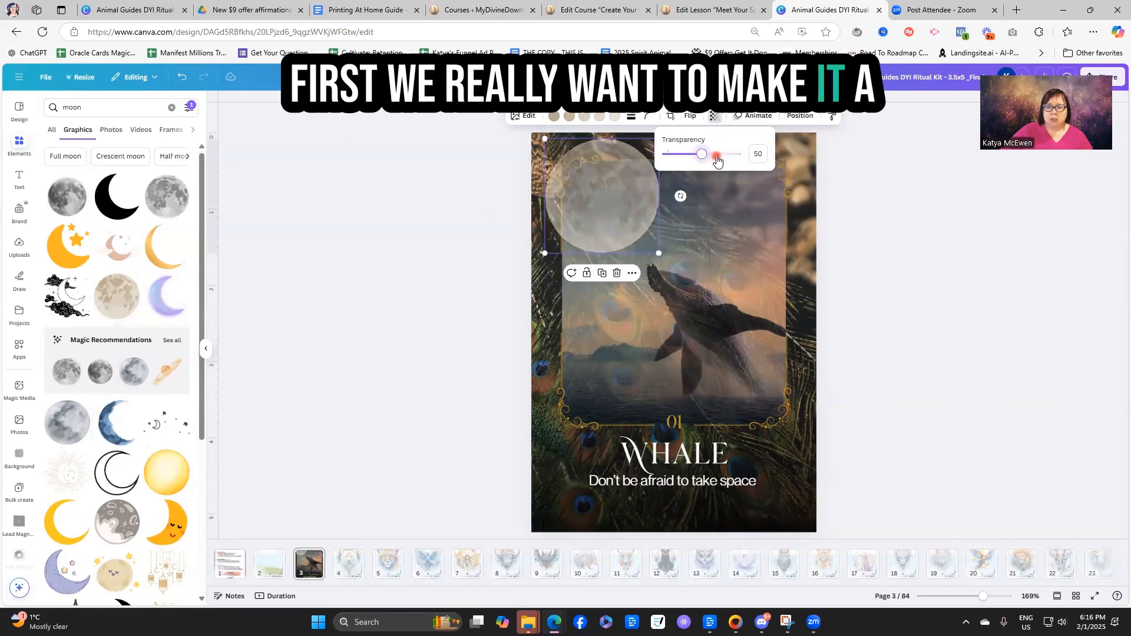
left_click(901, 267)
Fit a slightly smaller moon inside the frame's upper-left corner and set its transparency to 27.
left_click_drag(608, 204, 623, 227)
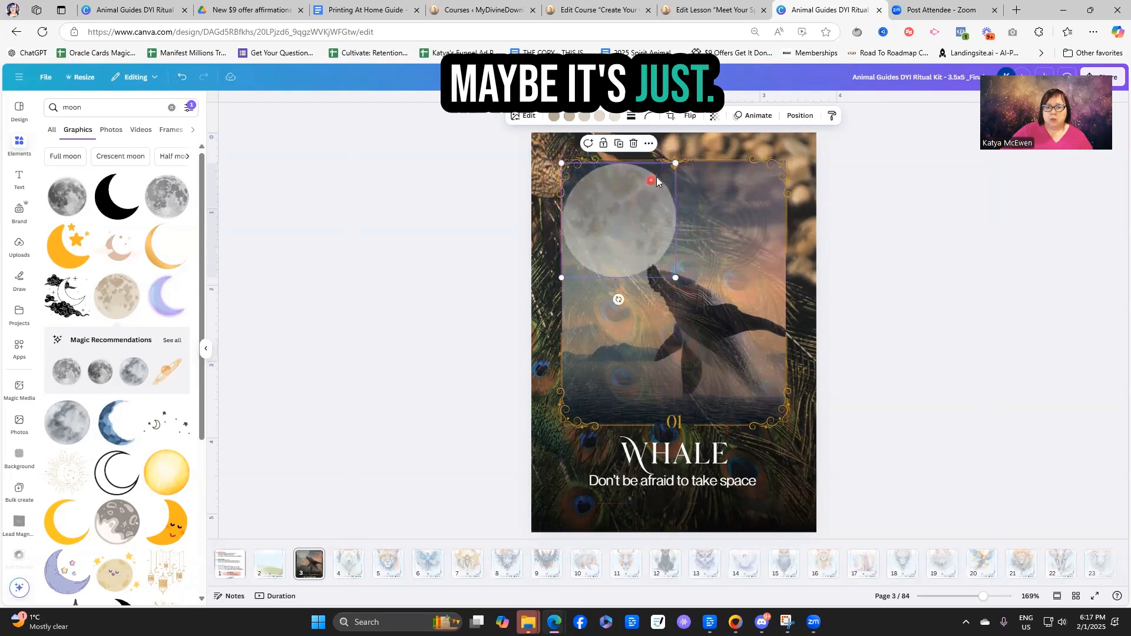
left_click_drag(676, 164, 656, 187)
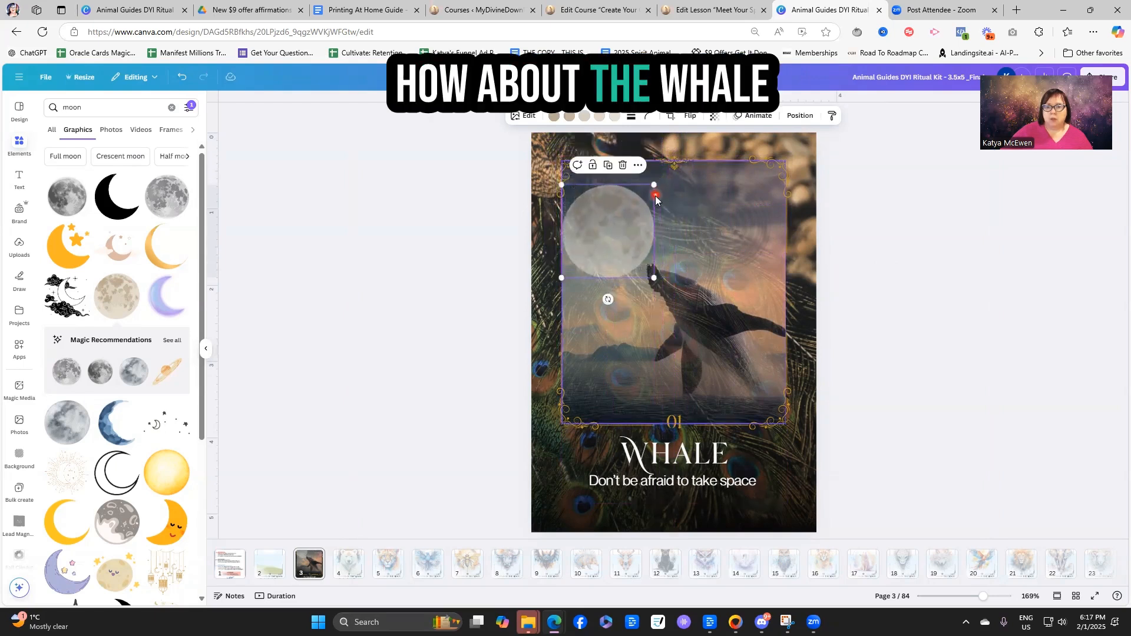
left_click_drag(614, 230, 617, 221)
left_click(714, 116)
left_click_drag(704, 159, 685, 162)
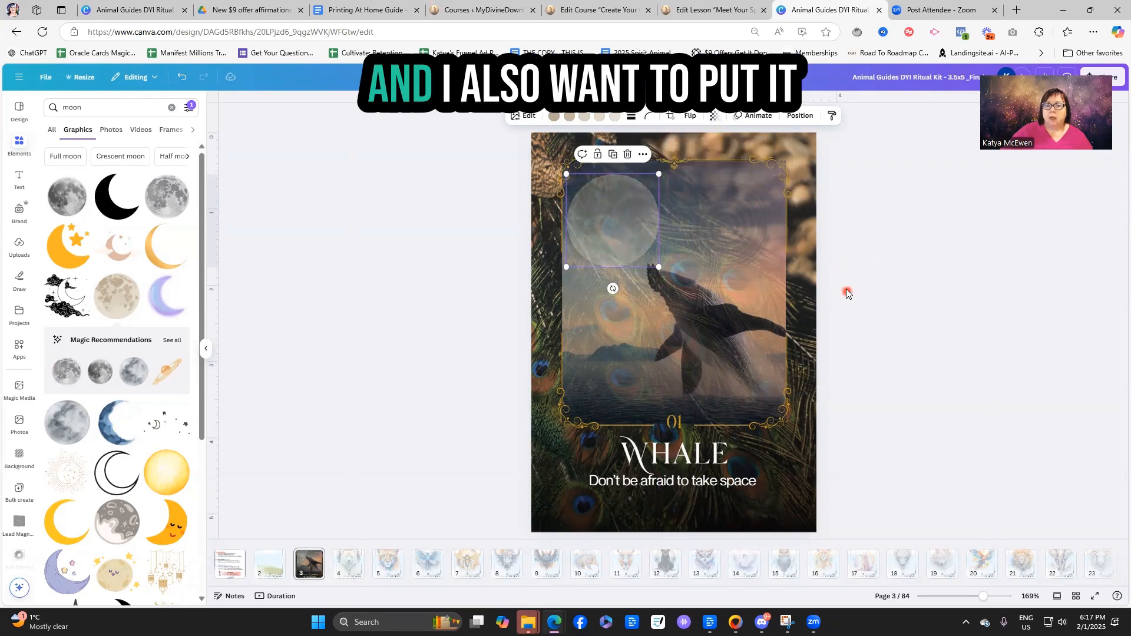
left_click(848, 269)
Move the moon's layer directly below the whale photo in the layer order.
left_click(608, 234)
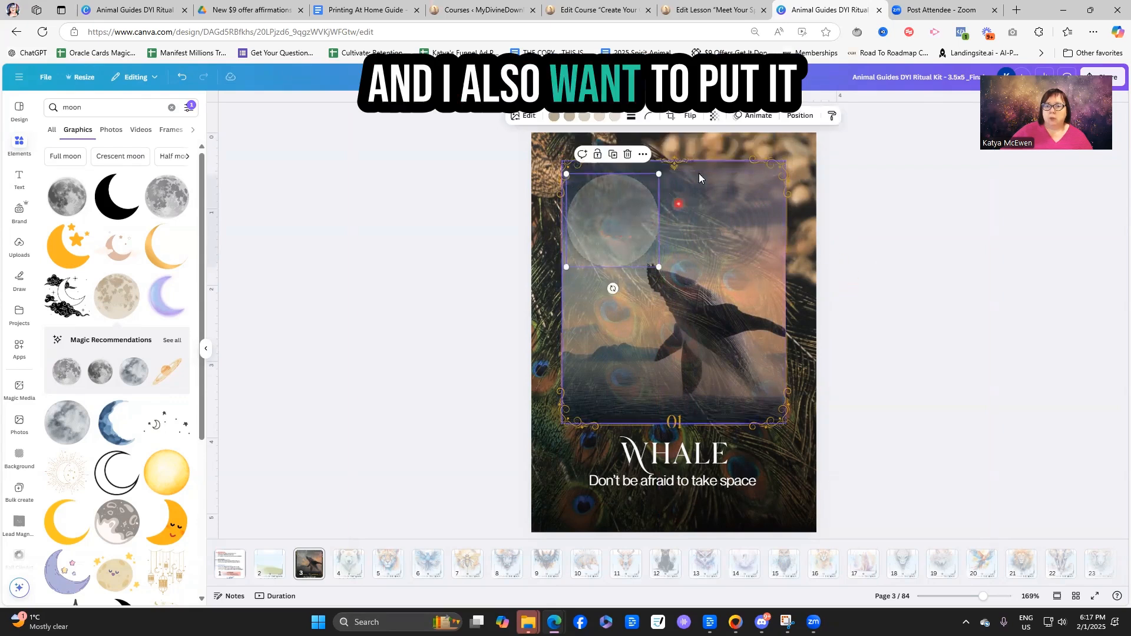
left_click(797, 121)
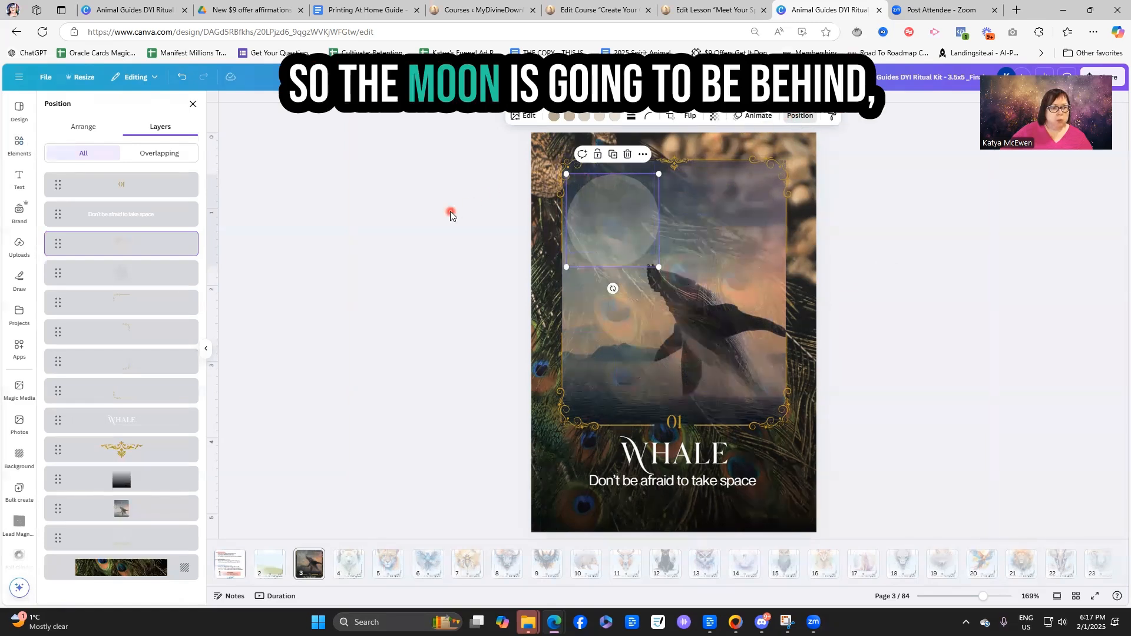
left_click_drag(151, 245, 150, 523)
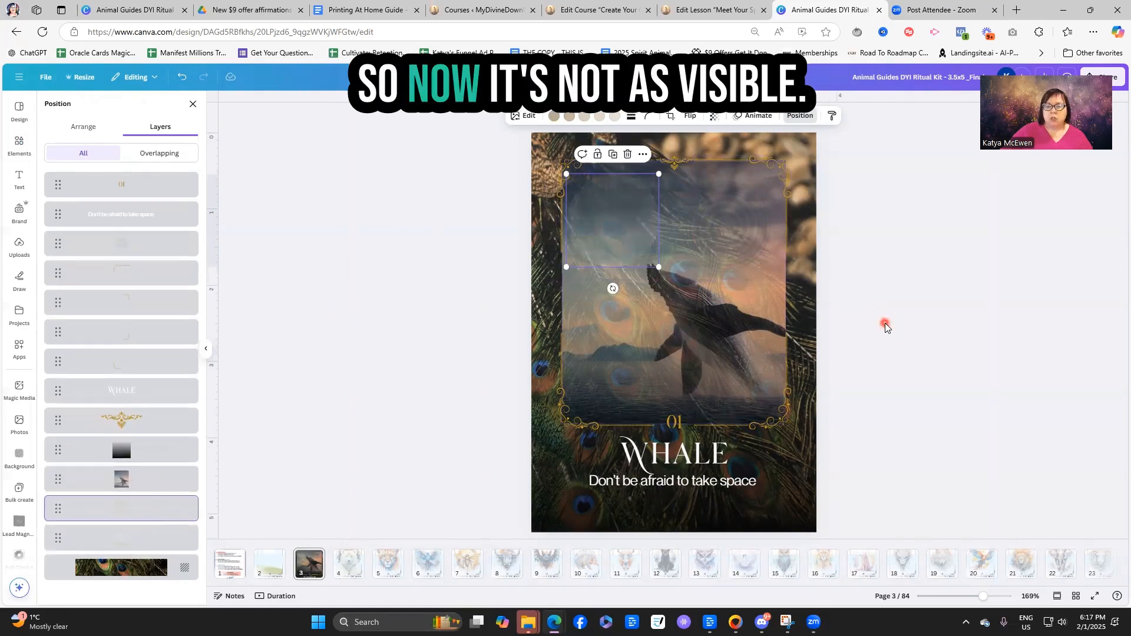
Set the moon's transparency to 45 behind the whale photo.
left_click(715, 118)
left_click(695, 153)
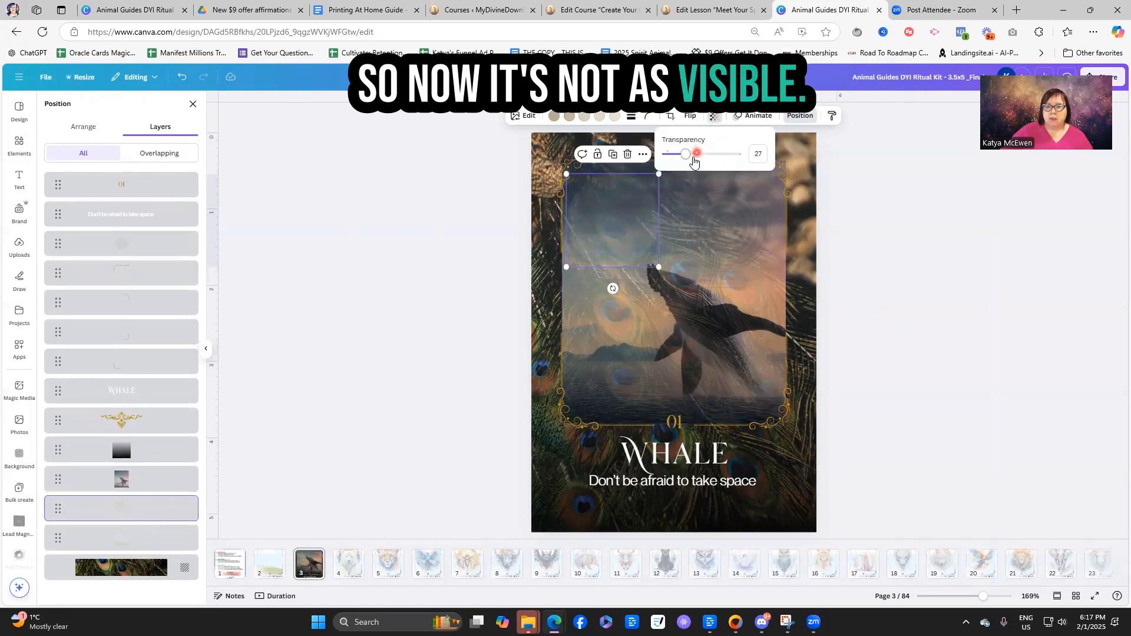
left_click_drag(686, 158, 694, 159)
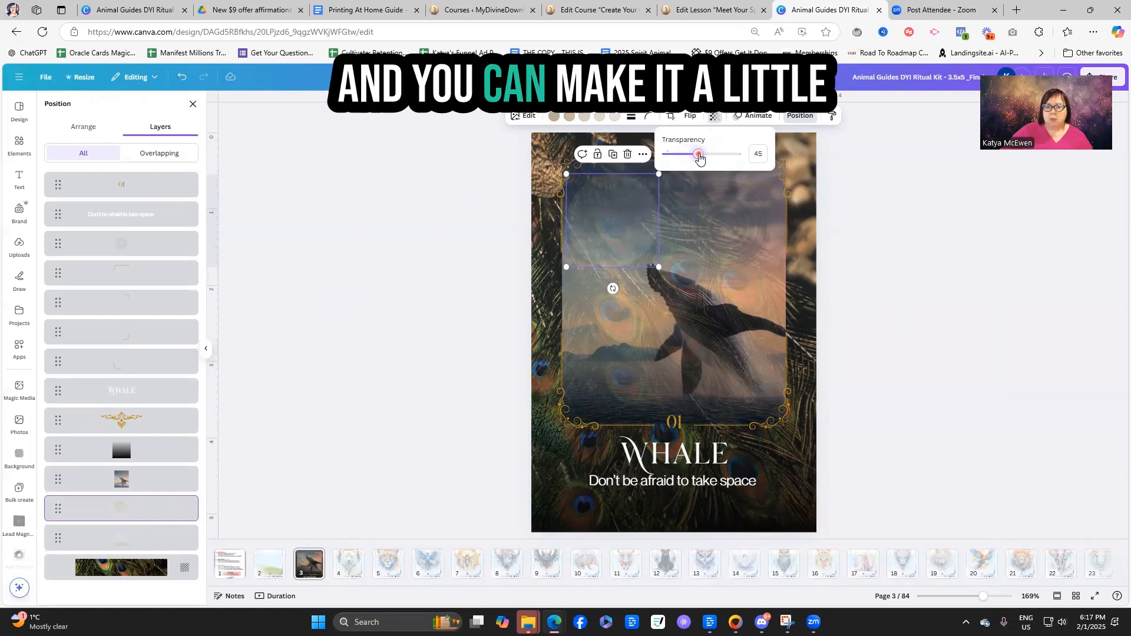
left_click(893, 280)
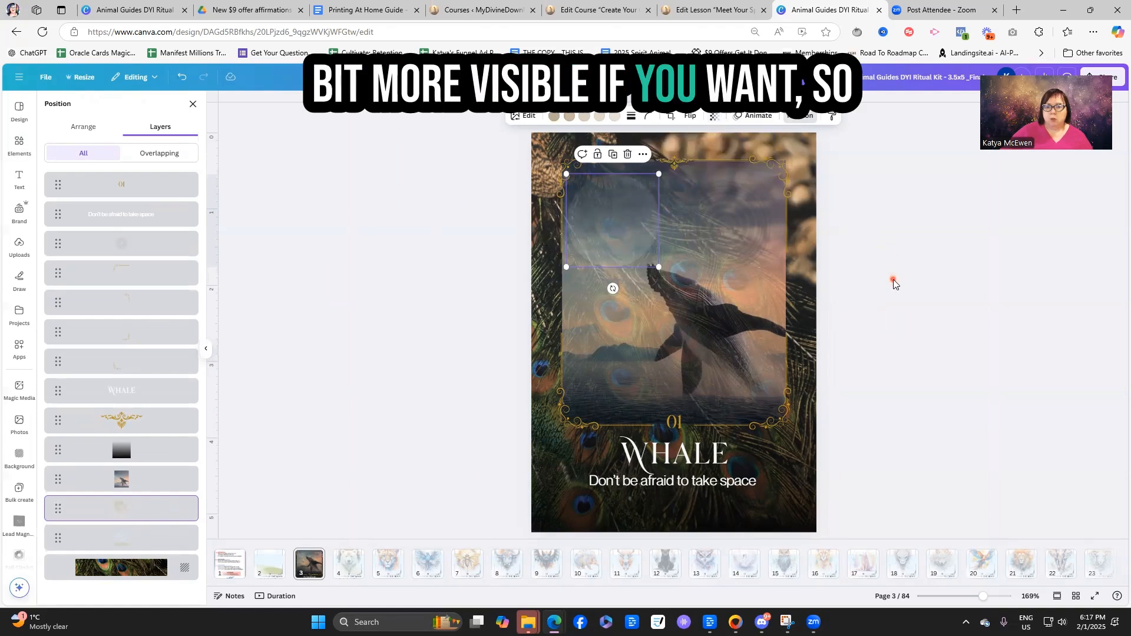
left_click(892, 280)
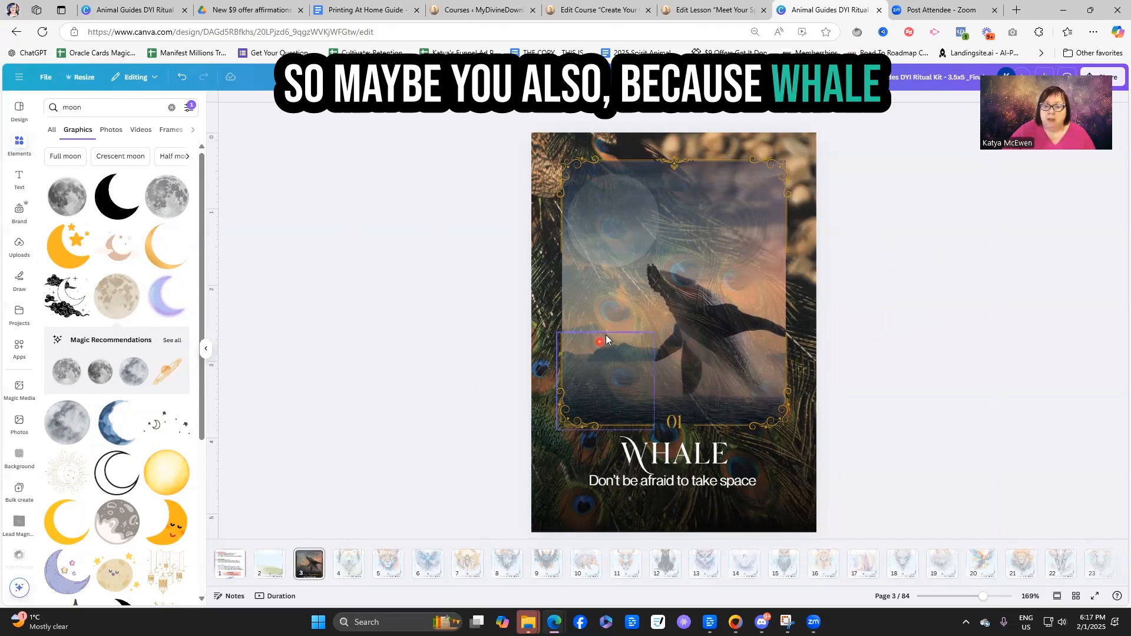
Replace the element search with "seaweed" and show all seaweed graphics.
left_click(171, 107)
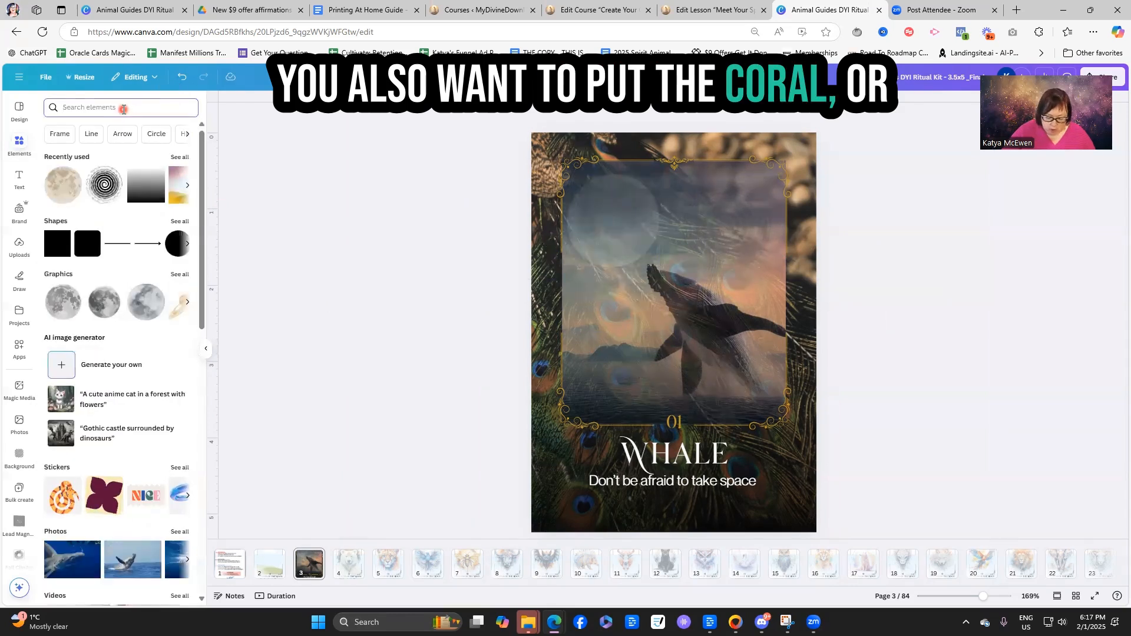
type("seaweed")
key("Return")
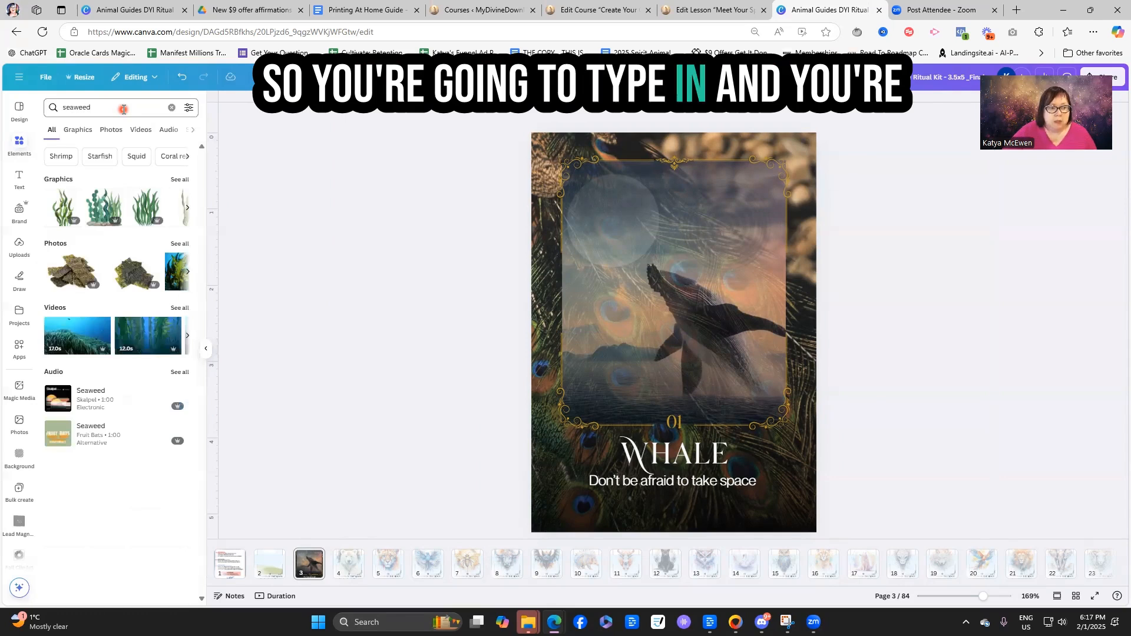
left_click(180, 179)
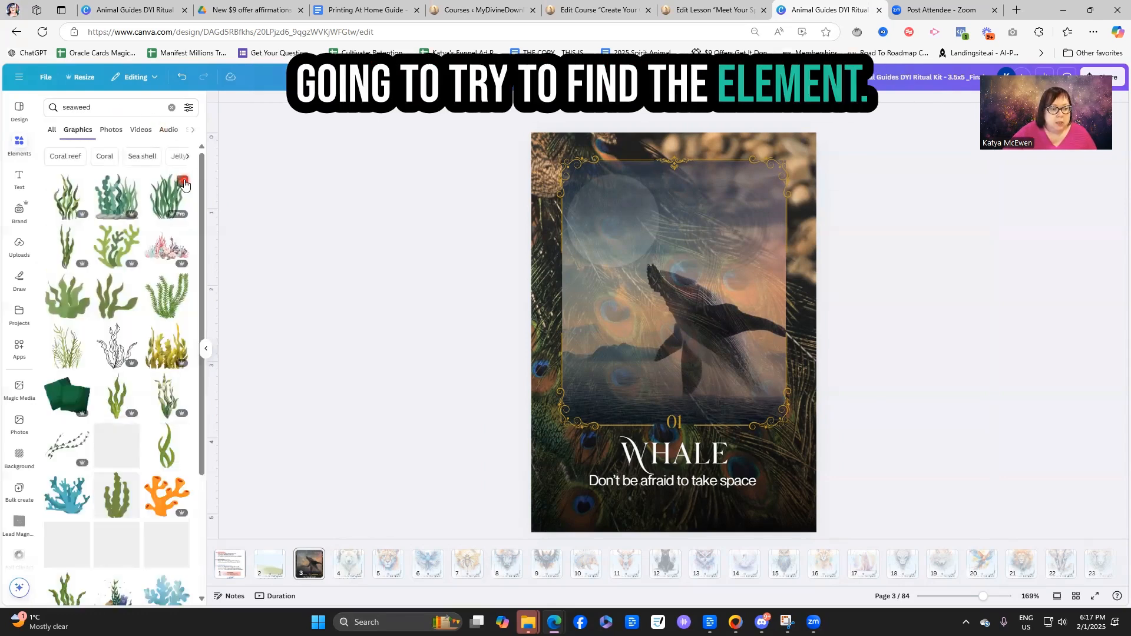
Place the black line-art seaweed graphic in the frame's lower-left corner and shrink it slightly.
left_click(112, 365)
left_click_drag(651, 354, 603, 374)
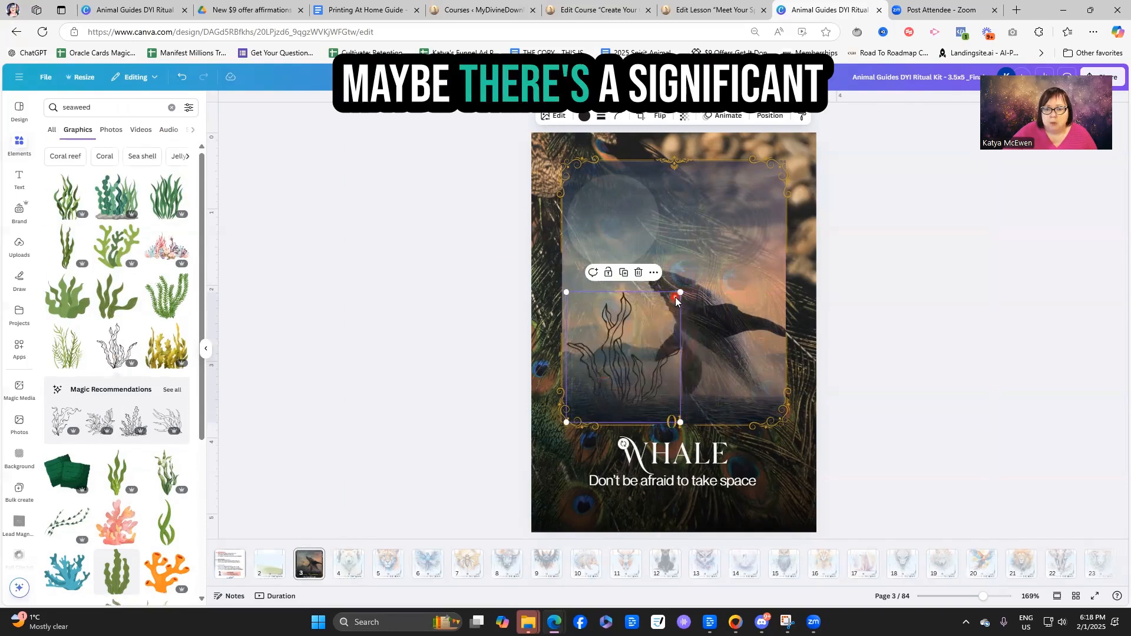
left_click_drag(680, 293, 662, 316)
Clear the "gold" color search and recolor the seaweed with the light taupe gray from the whale photo's colors.
left_click(586, 121)
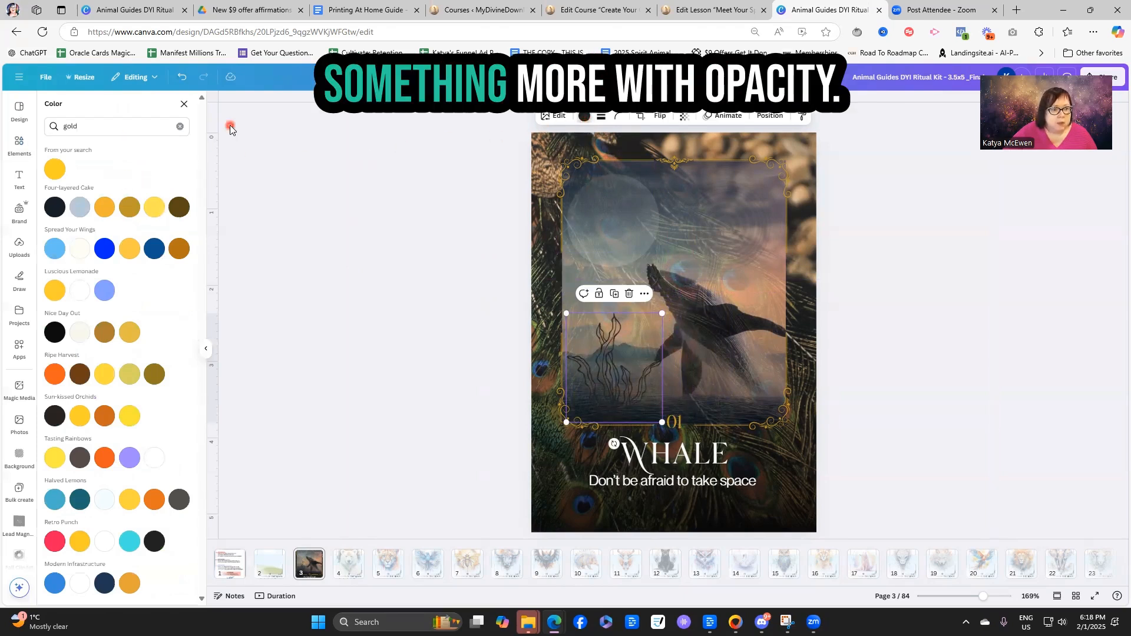
left_click(180, 128)
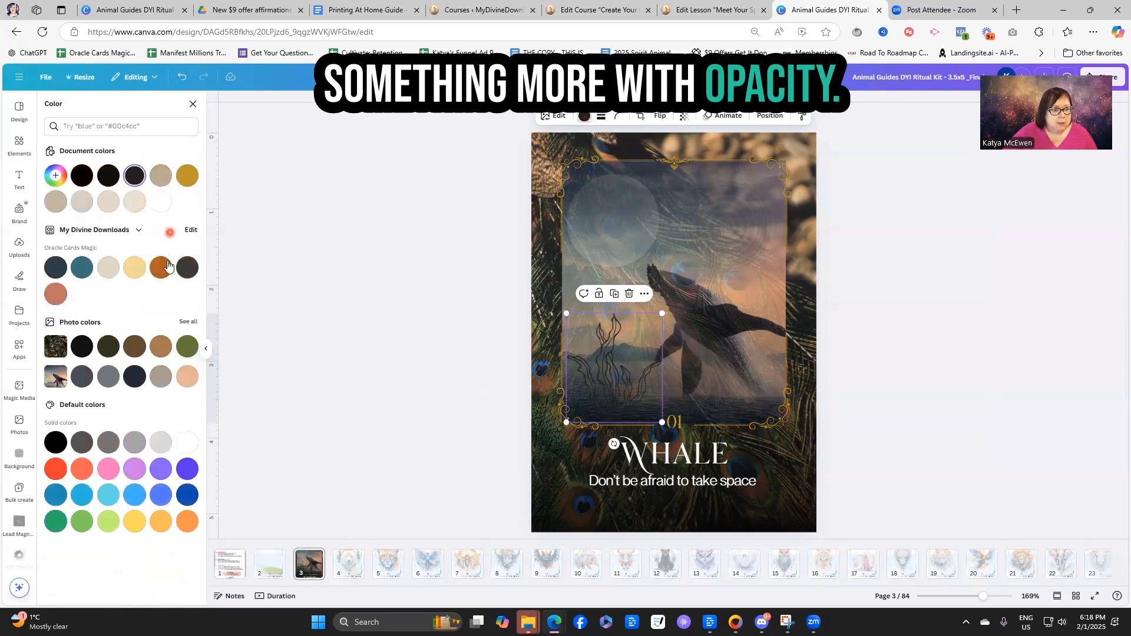
left_click(162, 378)
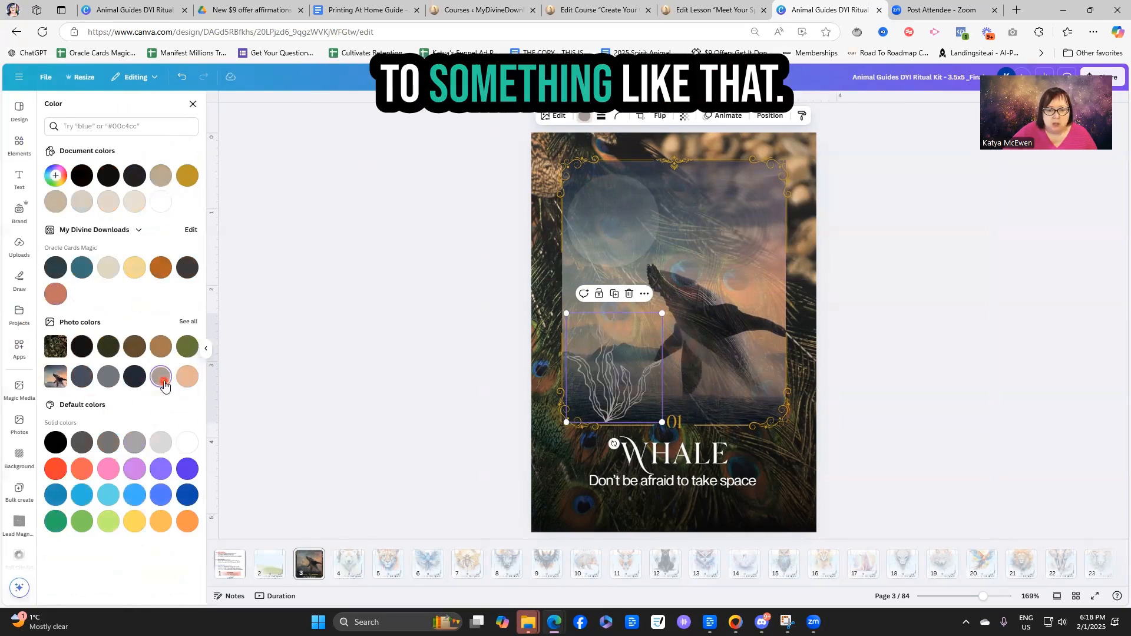
Make the seaweed graphic partly transparent so it blends into the whale photo.
left_click(688, 118)
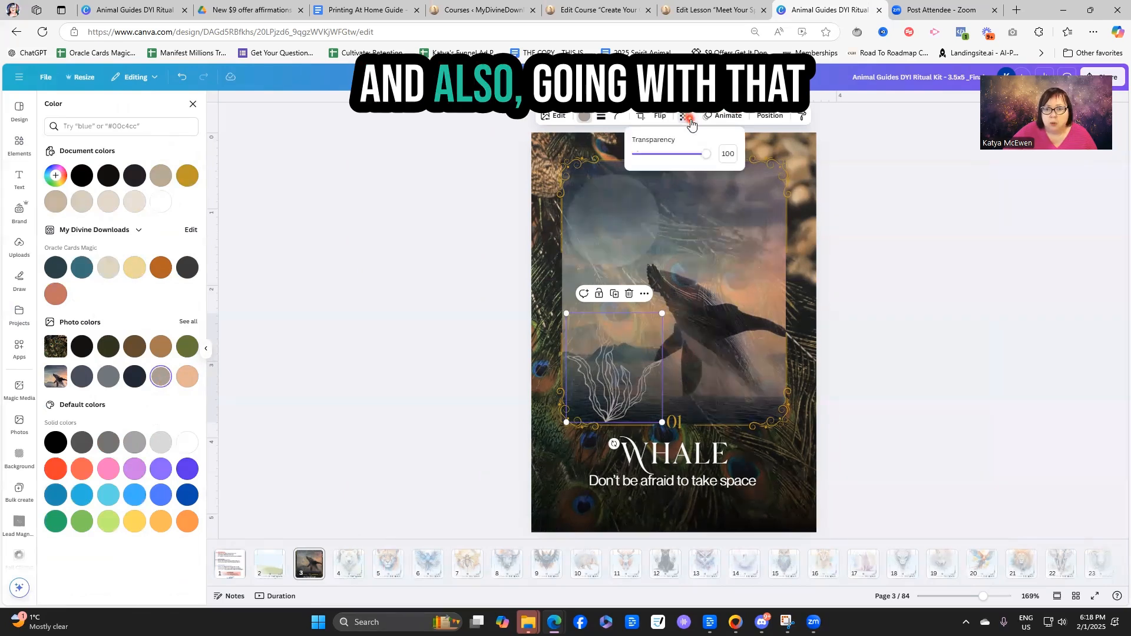
left_click_drag(683, 158, 673, 160)
left_click(908, 328)
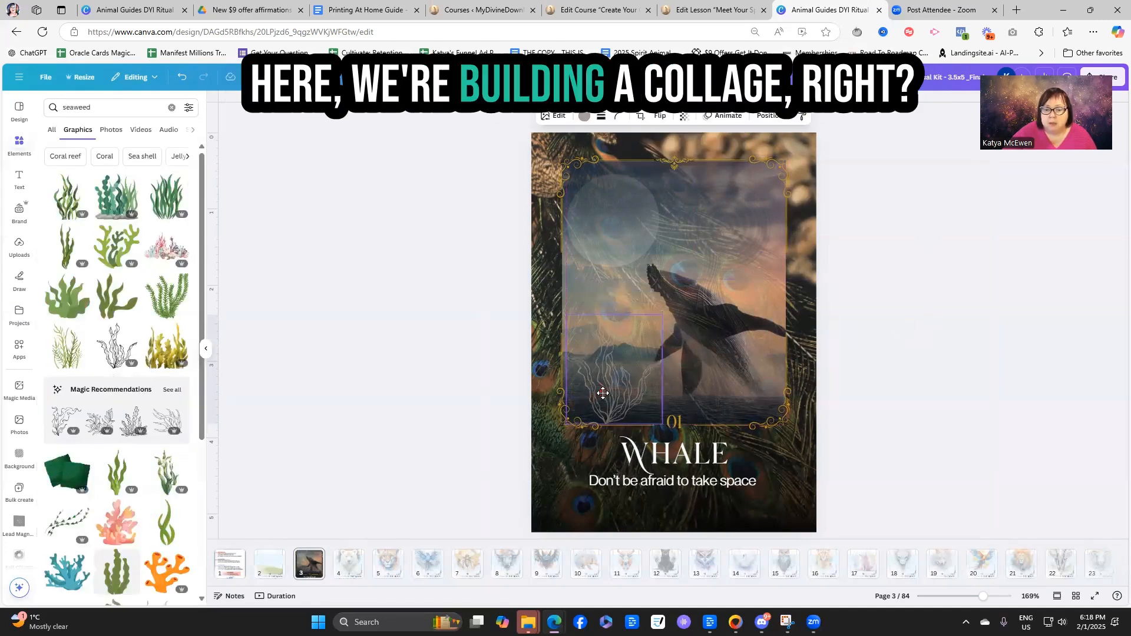
left_click(602, 390)
left_click(928, 332)
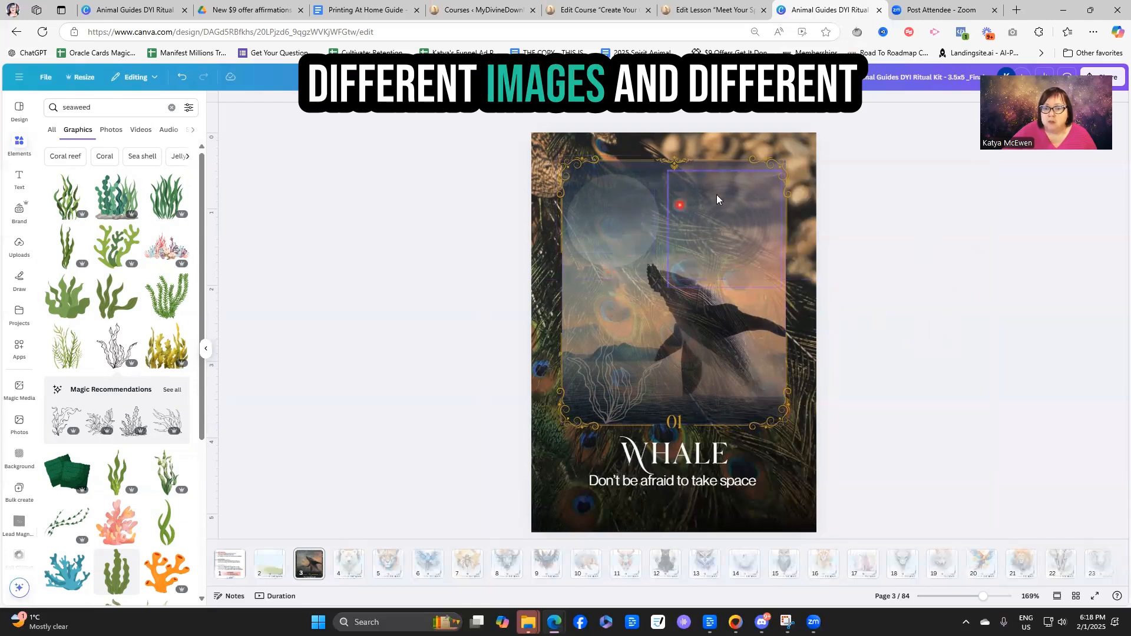
Shift the faint spiral slightly down and right so it overlaps the frame's right edge.
left_click_drag(736, 233, 753, 253)
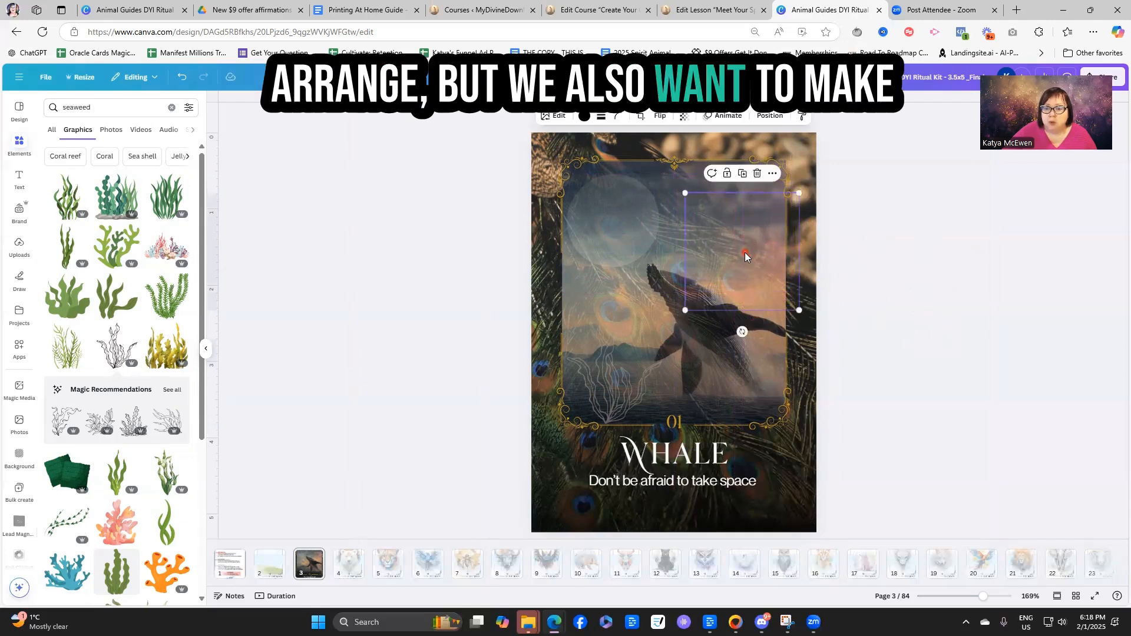
left_click(893, 351)
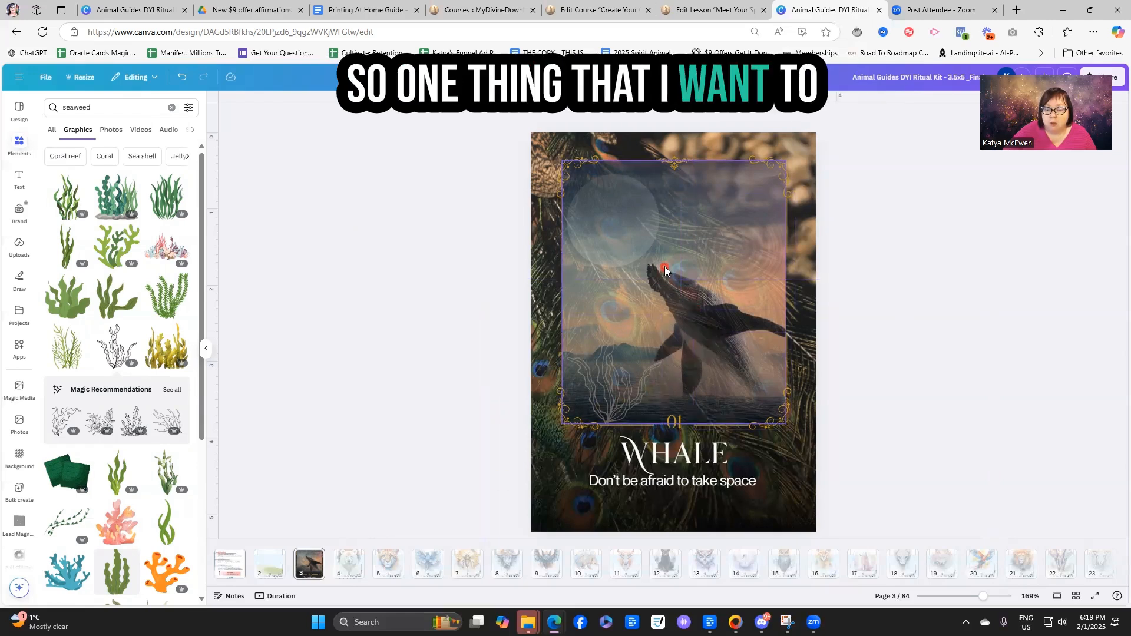
Search the text colors for "red" and try the Brilliant Bites red on the WHALE title.
left_click(653, 458)
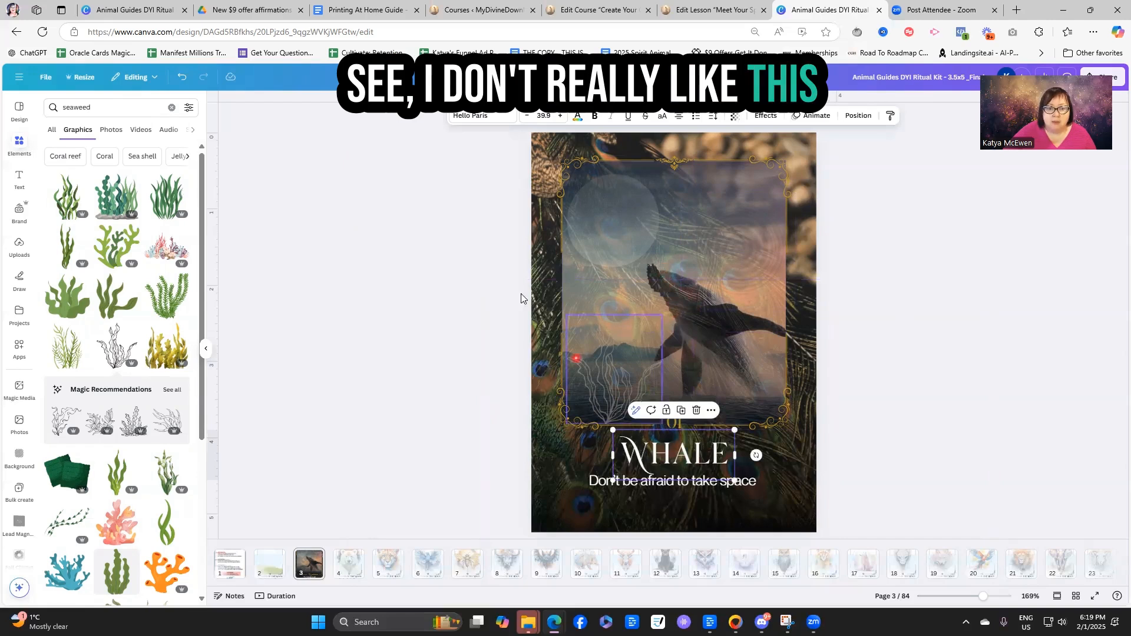
left_click(577, 117)
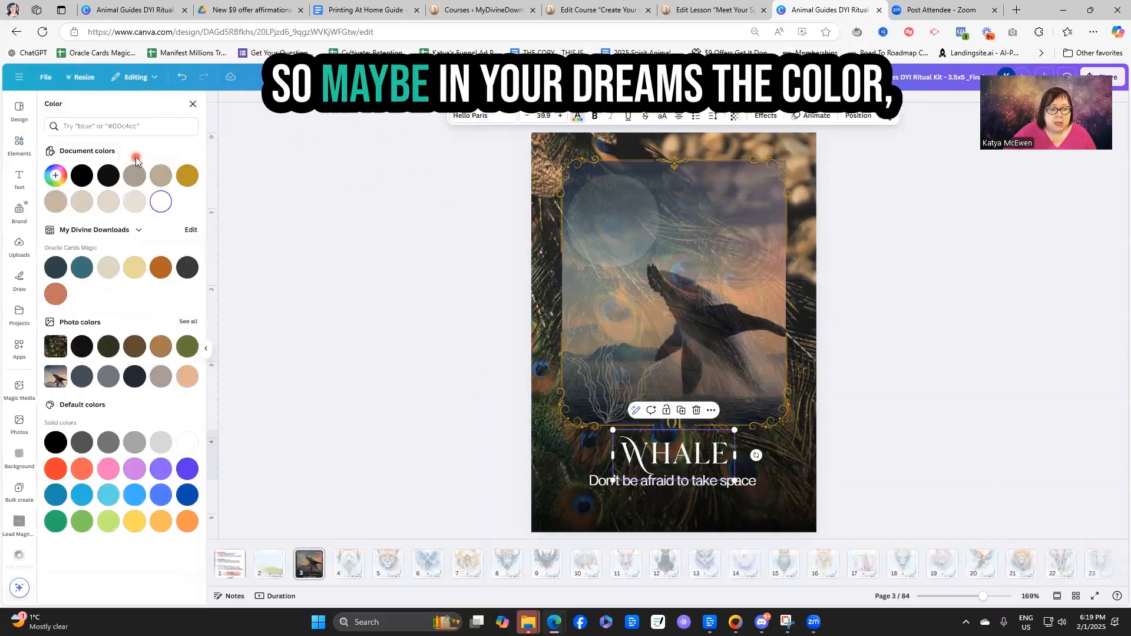
left_click(128, 126)
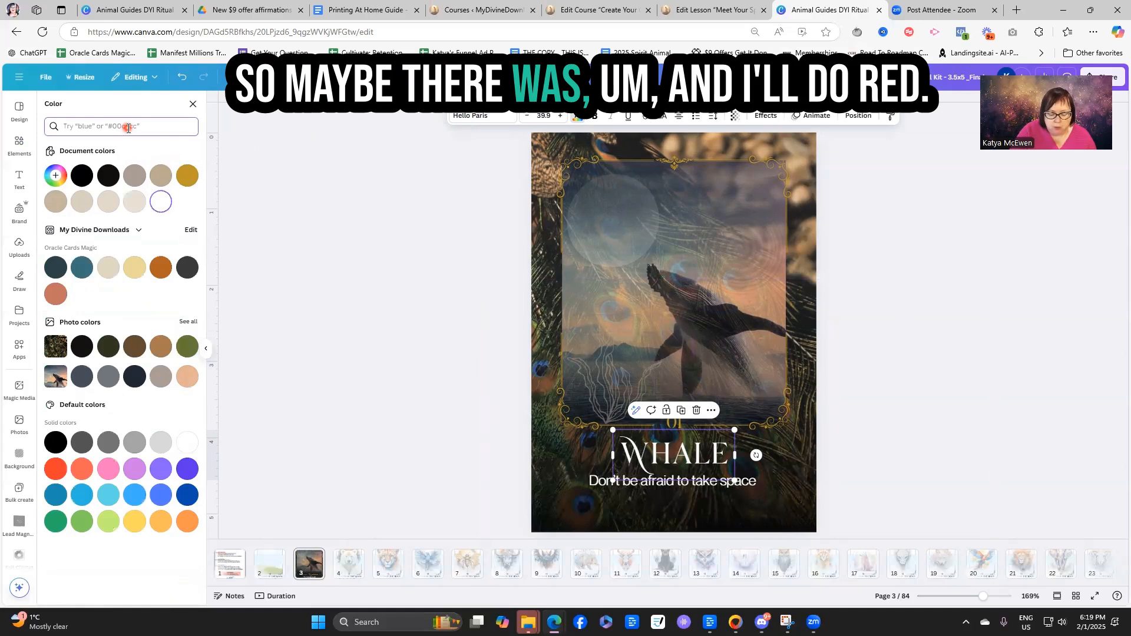
type("red")
key("Return")
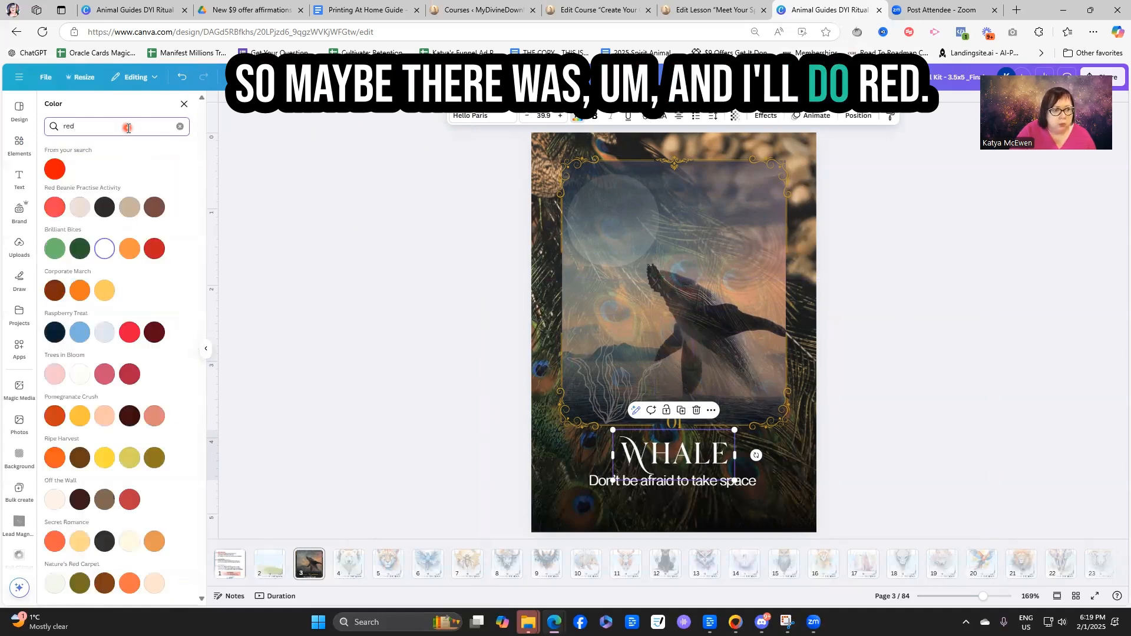
left_click(155, 248)
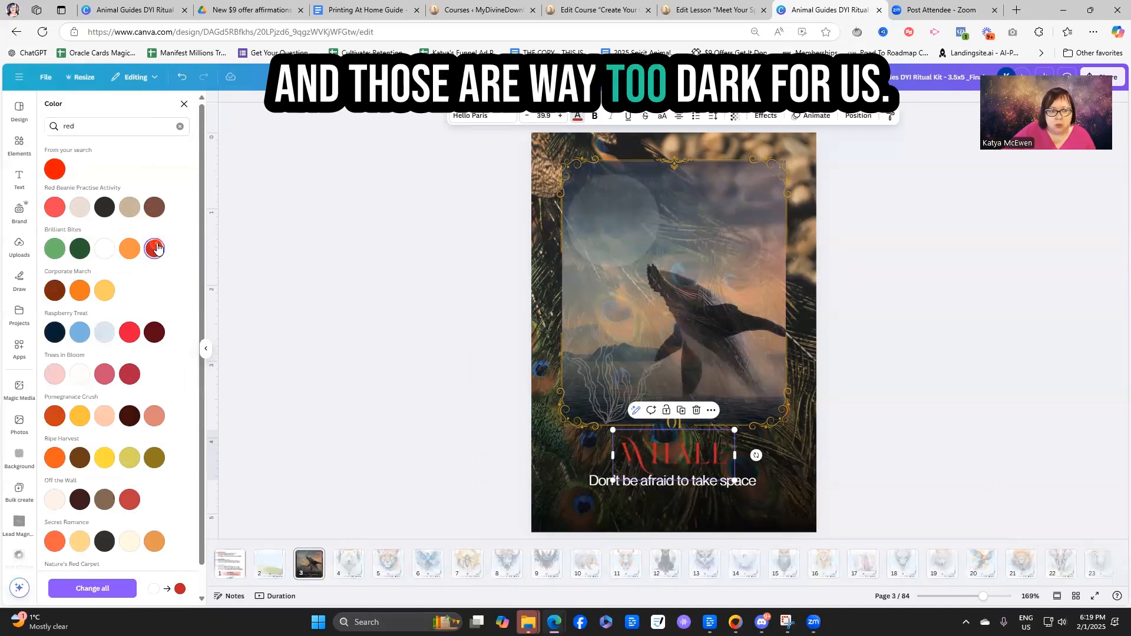
Recolor the WHALE title and the affirmation line below it with the Brilliant Bites orange.
left_click(128, 250)
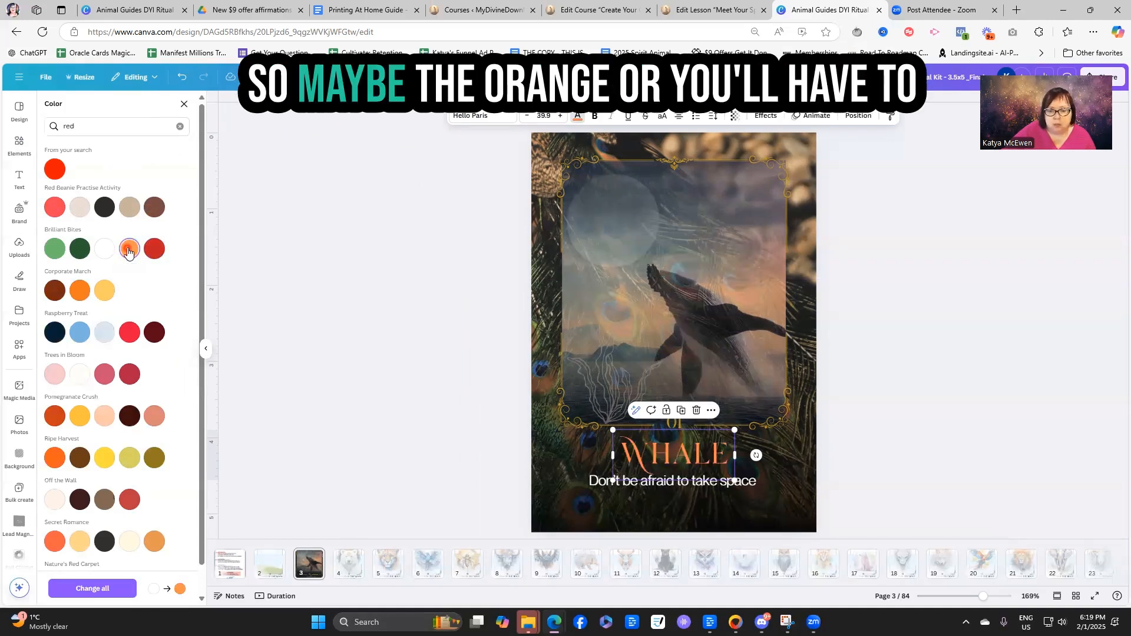
left_click(634, 479)
left_click(129, 248)
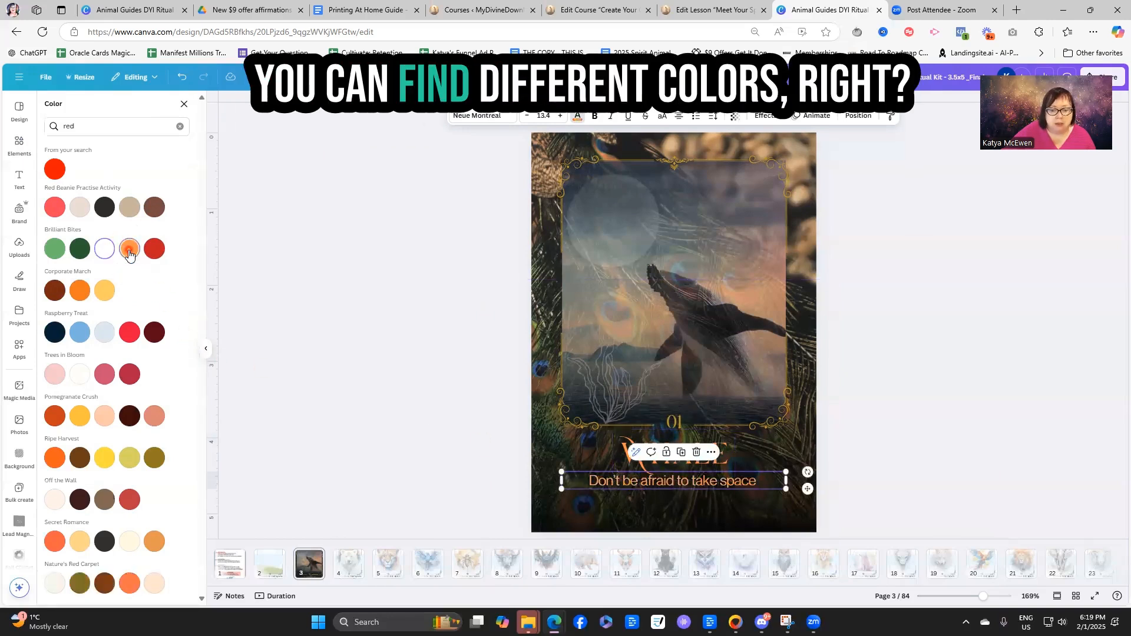
left_click(931, 357)
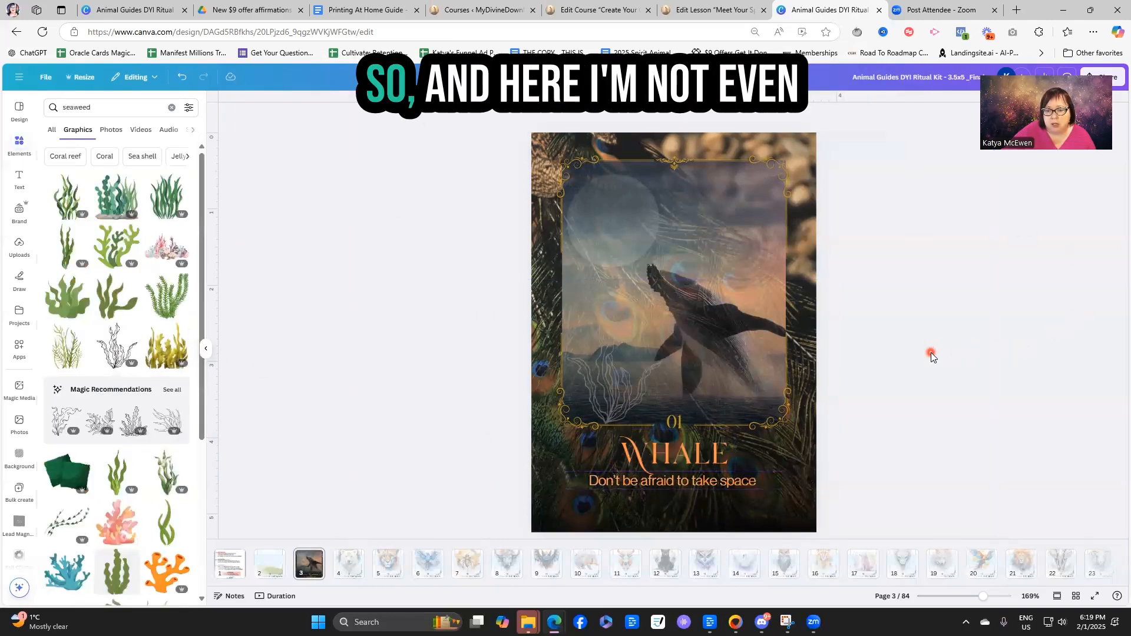
Clear the "red" color search and recolor the WHALE title and affirmation line with the peach from the whale photo's colors.
left_click(671, 457)
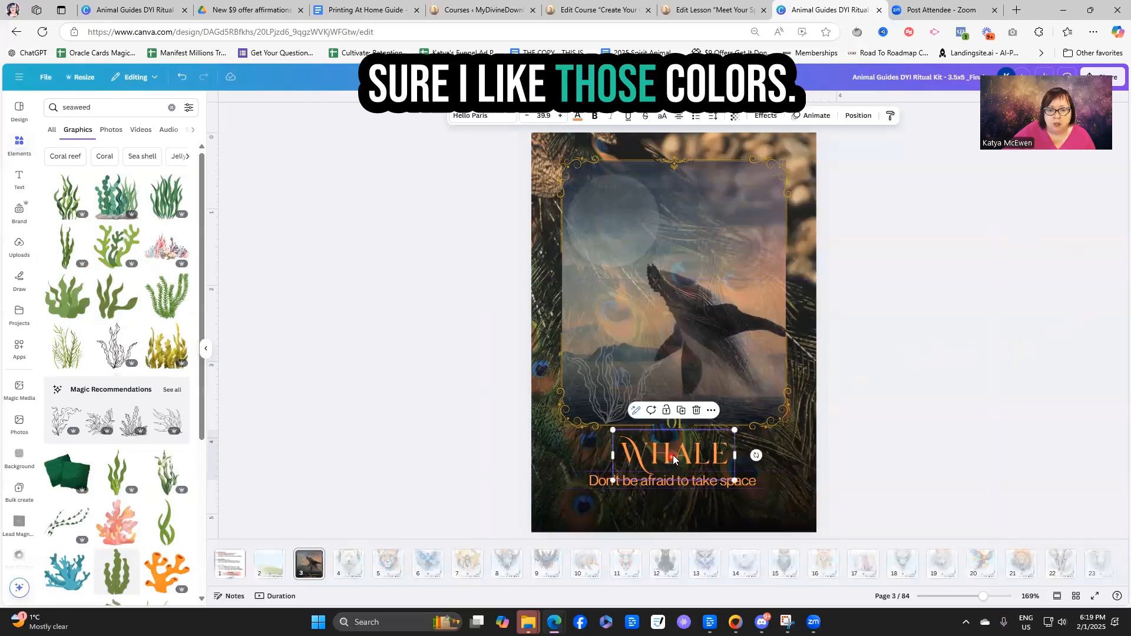
left_click(577, 121)
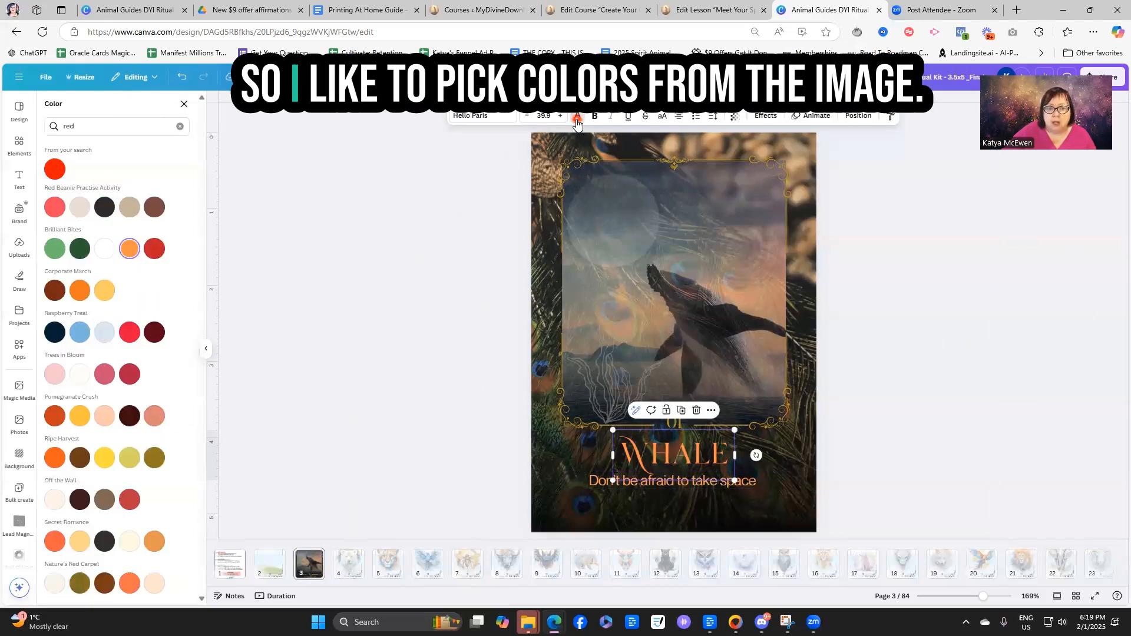
left_click(180, 126)
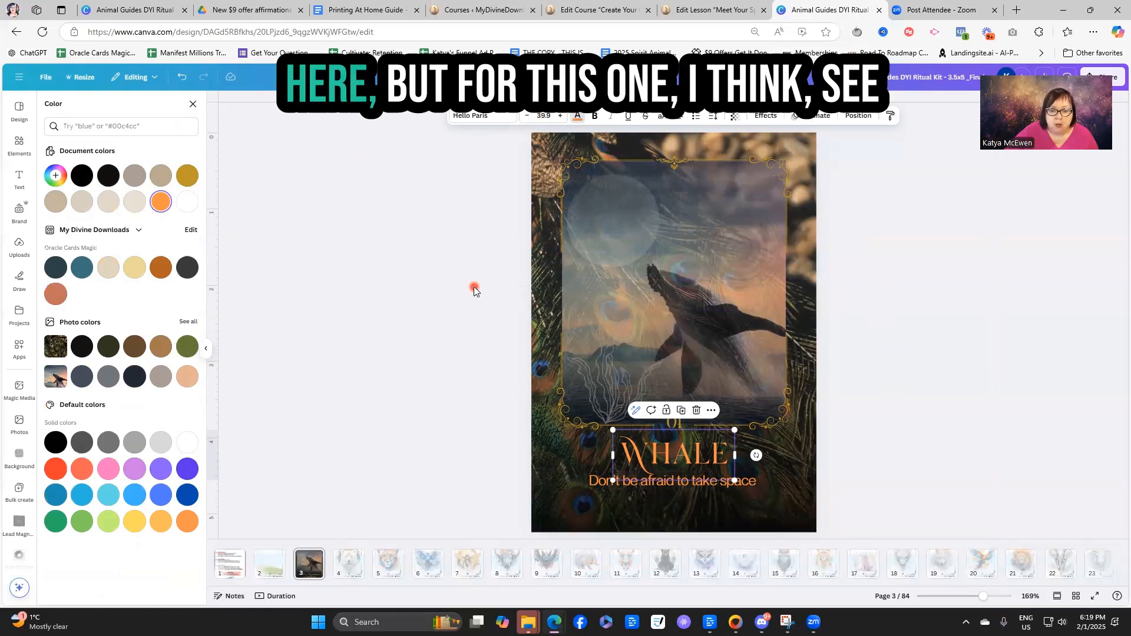
left_click(187, 377)
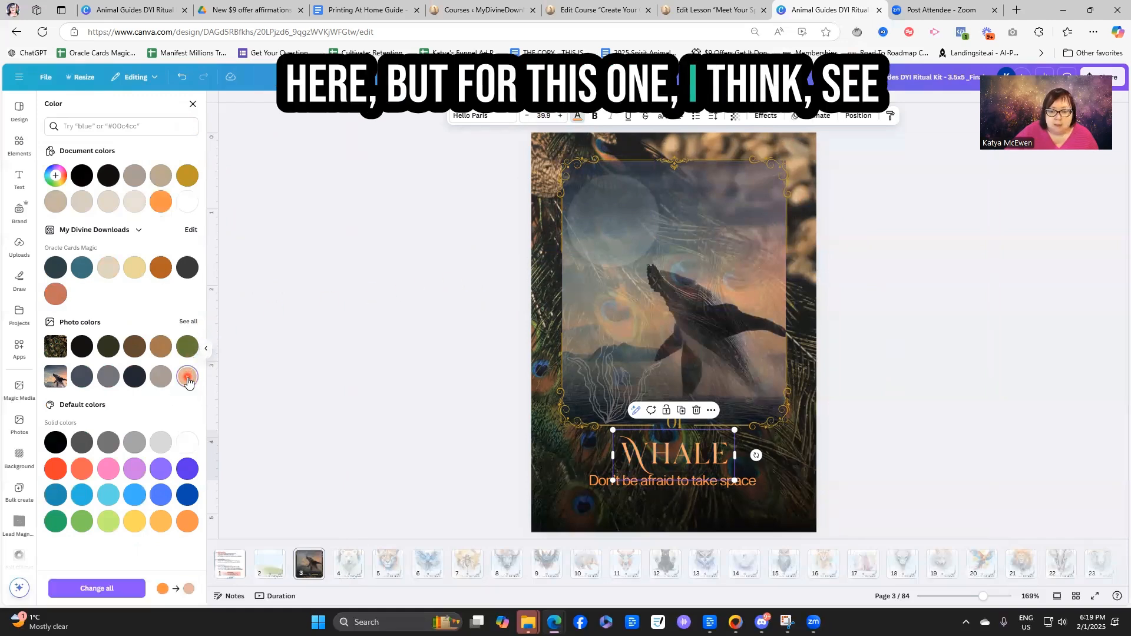
left_click(606, 484)
left_click(187, 377)
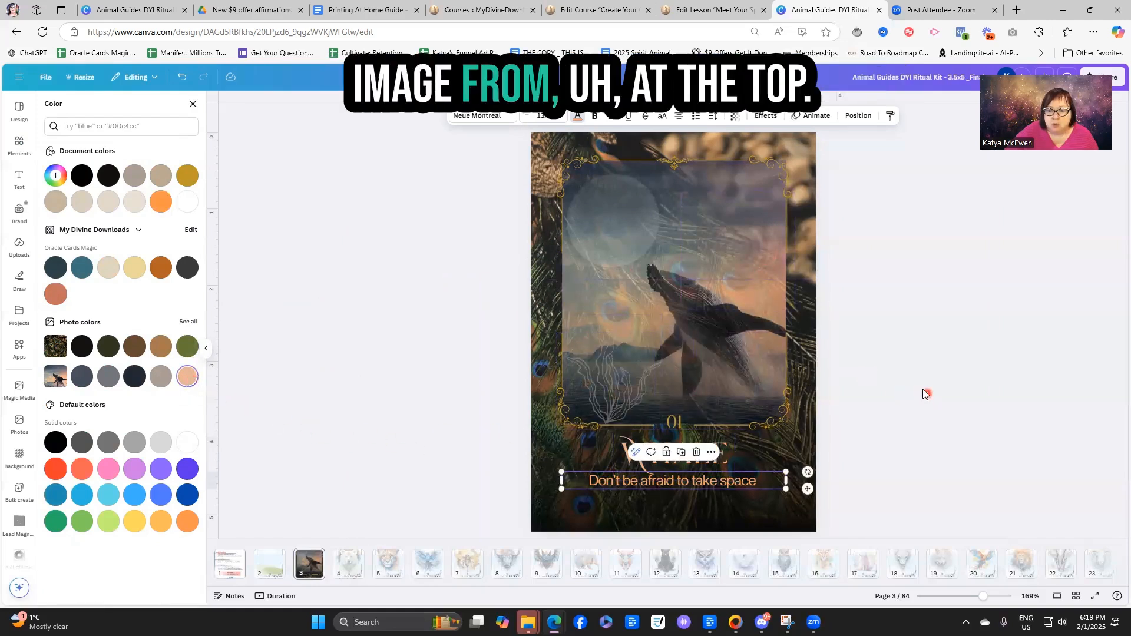
left_click(886, 364)
left_click(887, 368)
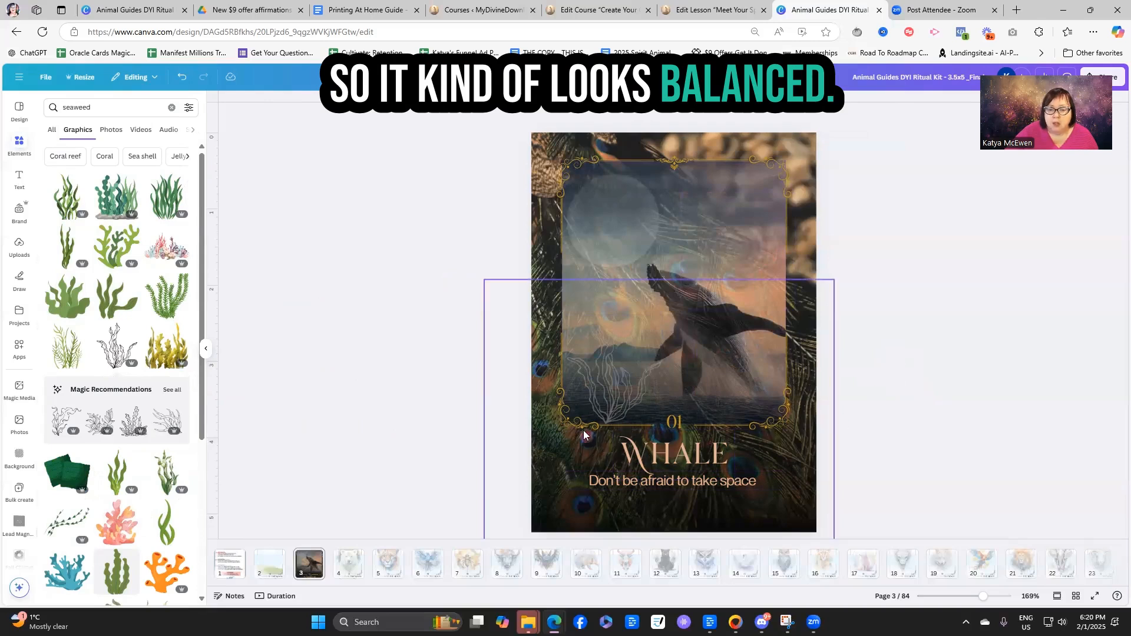
Recolor the WHALE title and the affirmation line with the gold from the document colors.
left_click(673, 463)
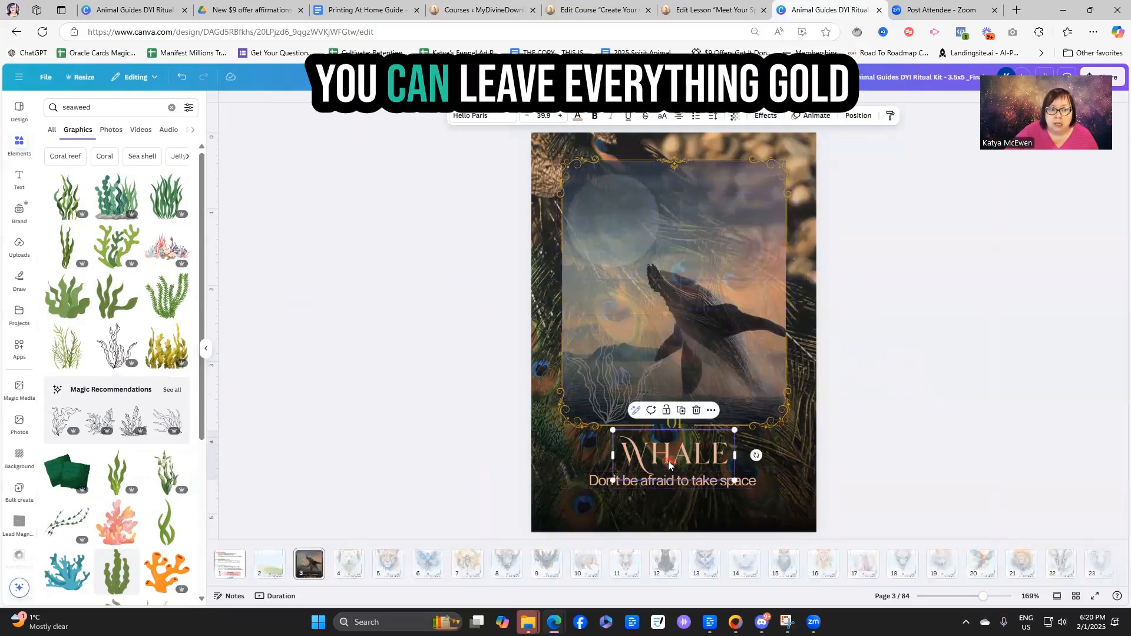
left_click(578, 122)
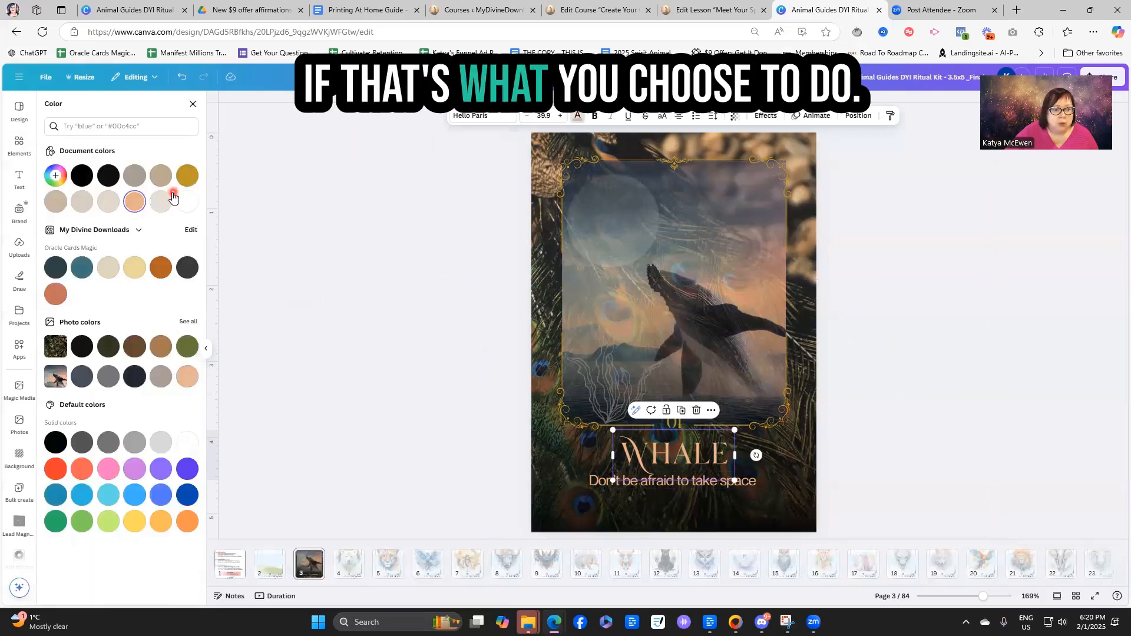
left_click(631, 479)
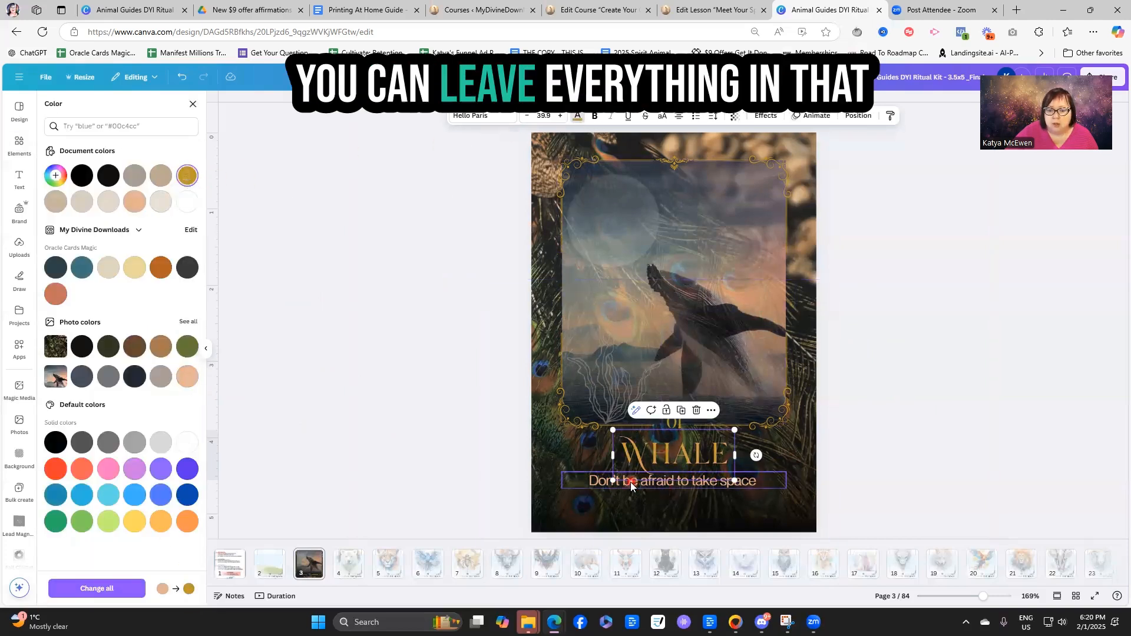
left_click(939, 360)
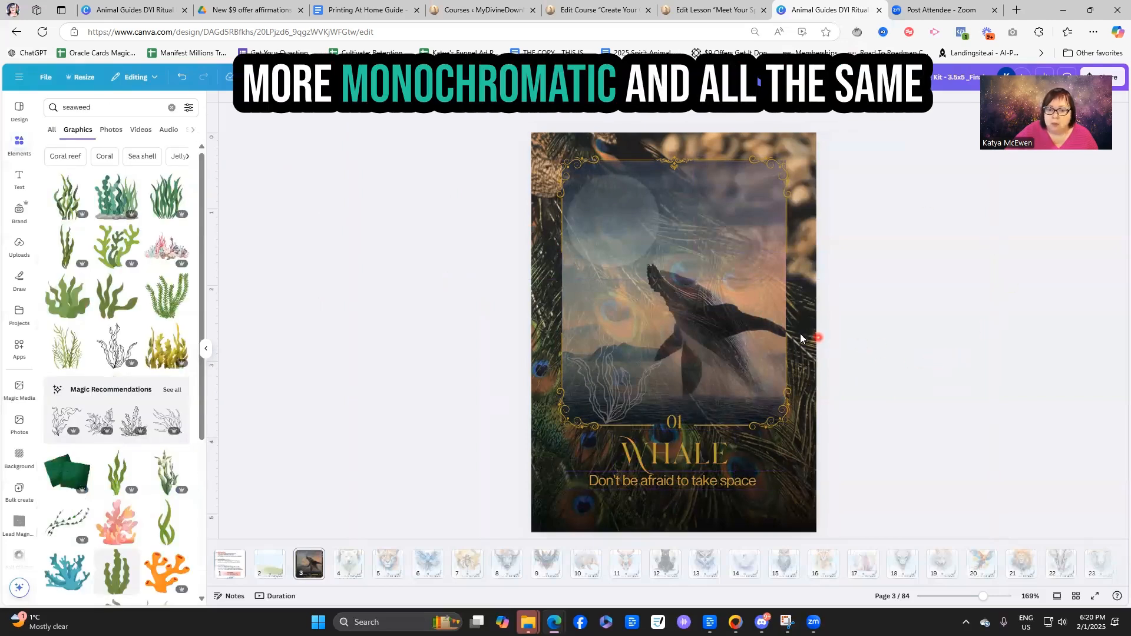
left_click(850, 405)
left_click(690, 453)
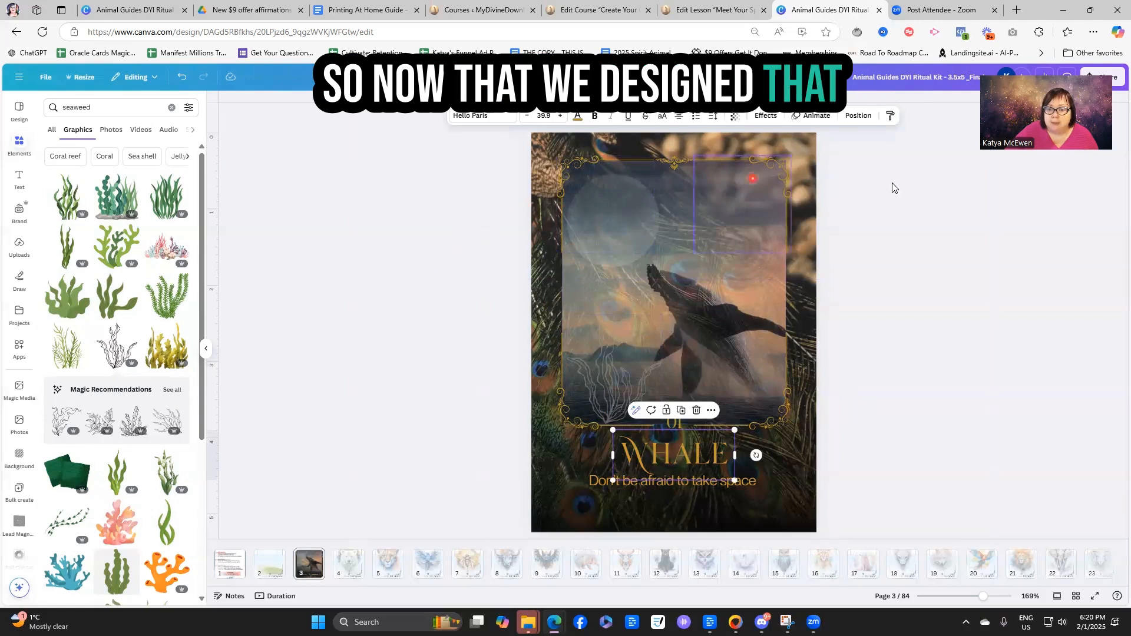
left_click(922, 285)
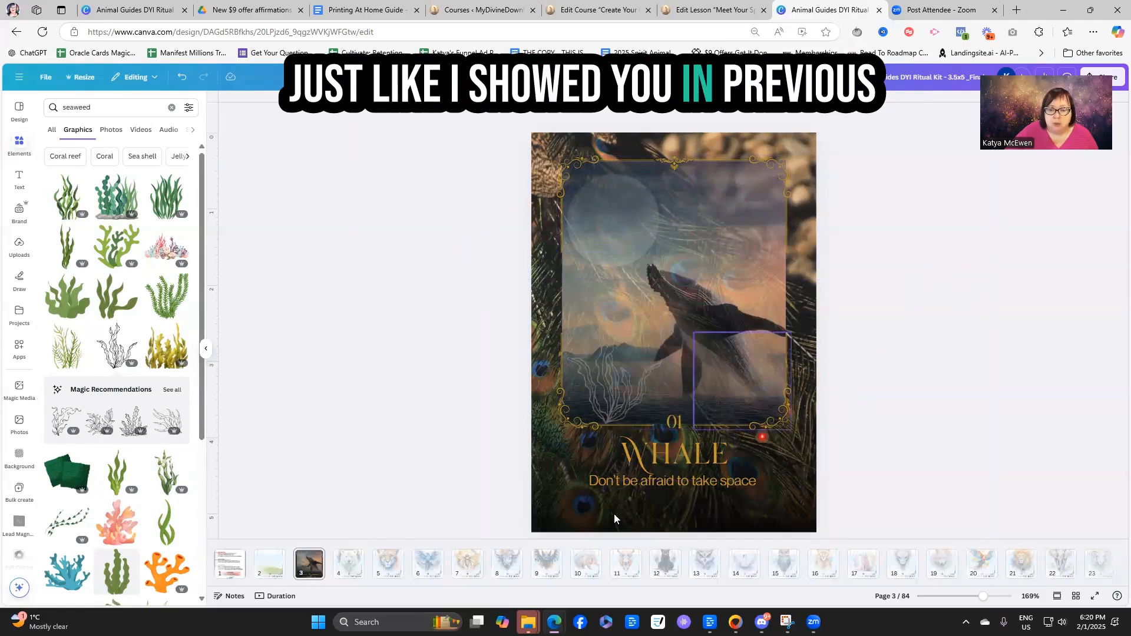
Copy the jumbo card print template from page 1 over the whale card on page 3 to check the safe area, and delete it.
left_click(231, 577)
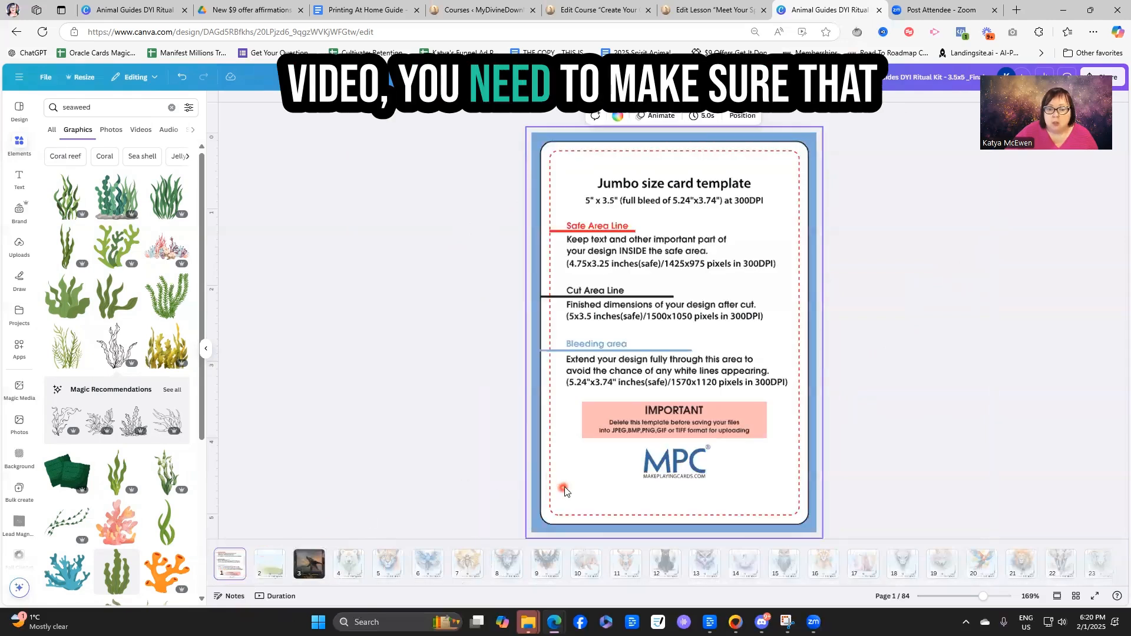
left_click(564, 487)
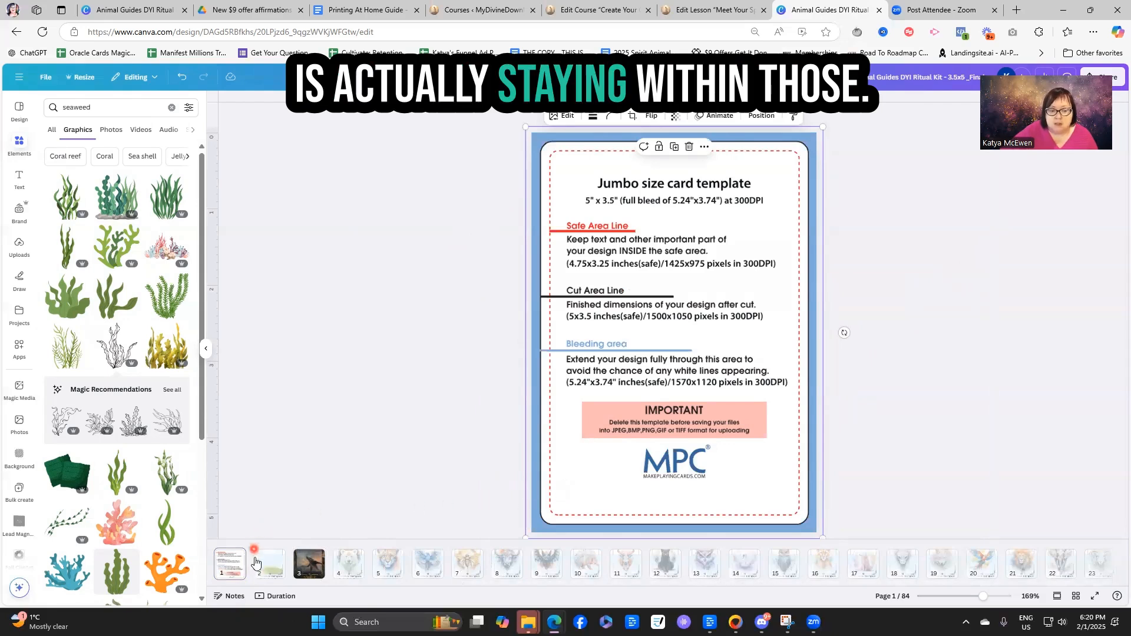
left_click(306, 567)
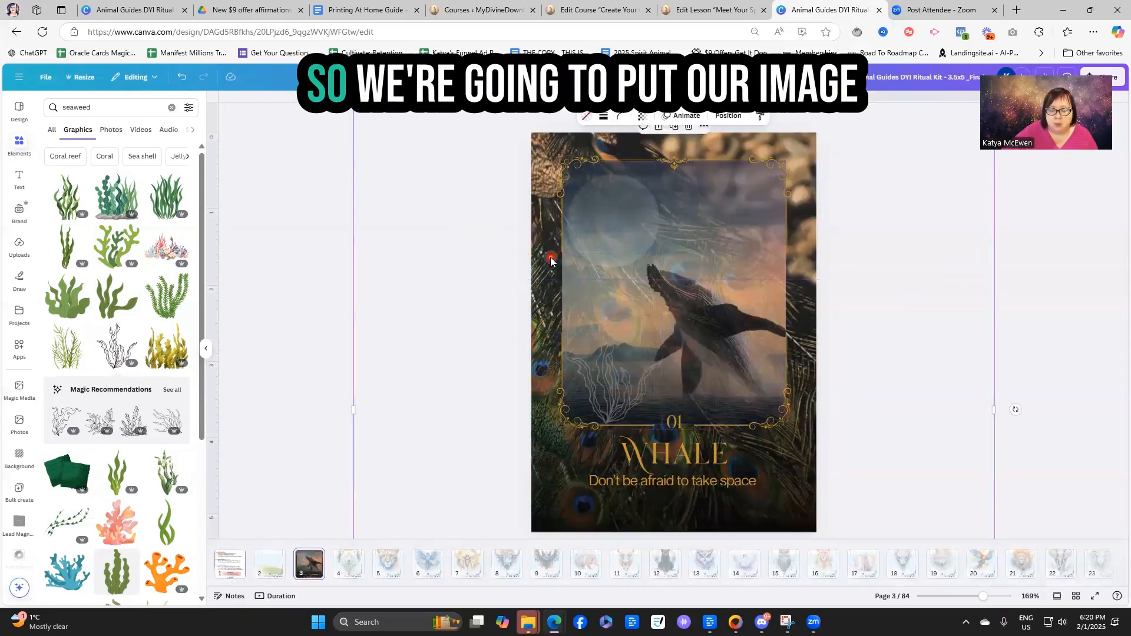
key("ctrl+v")
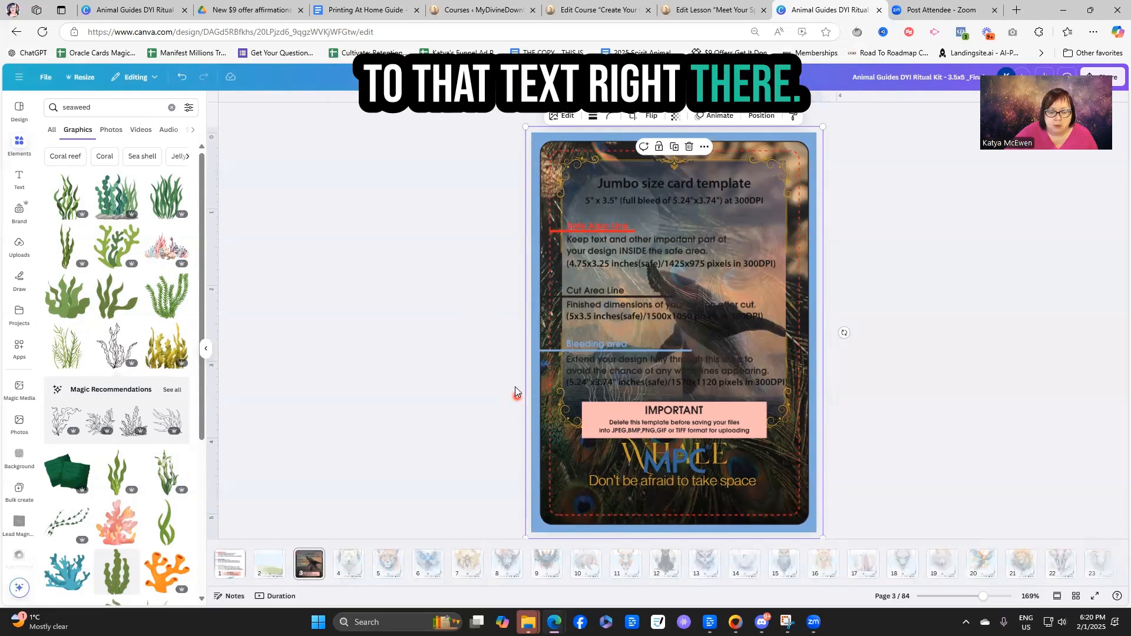
key("Delete")
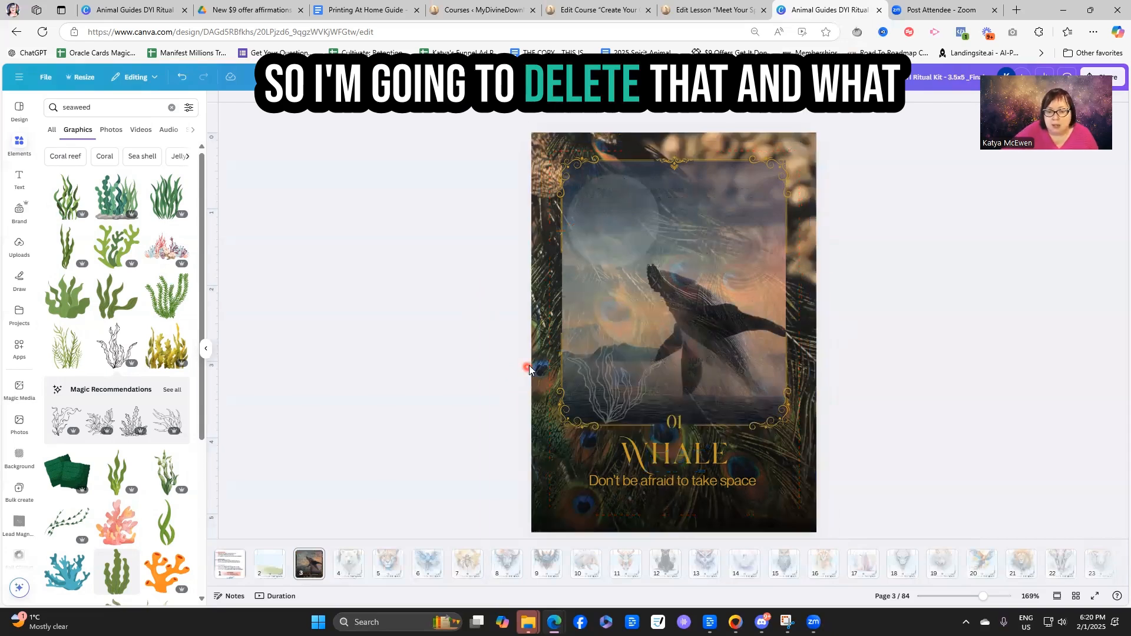
Move the affirmation line lower and nudge the WHALE title down, checking them against a temporary overlay of the print template.
left_click_drag(668, 484, 672, 496)
left_click_drag(663, 452, 663, 452)
left_click(891, 401)
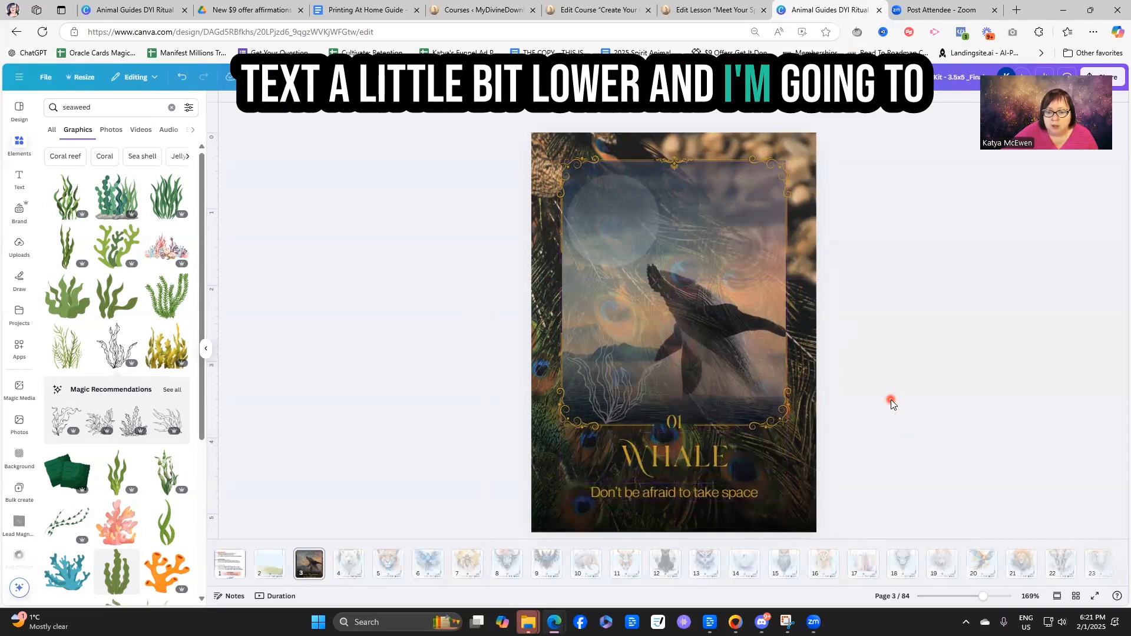
key("ctrl+v")
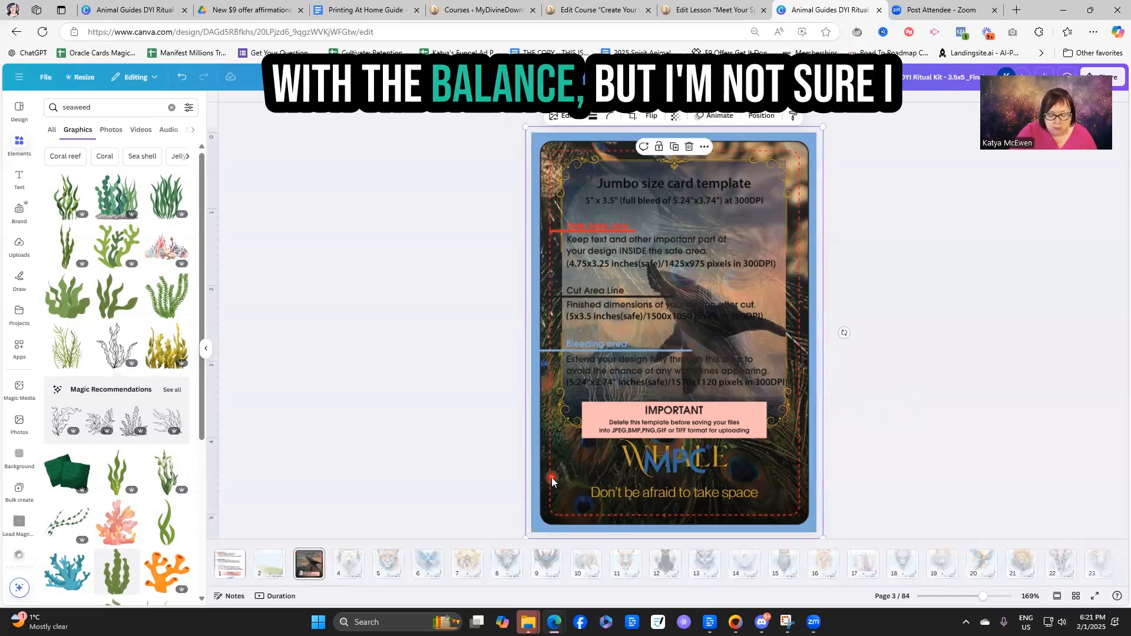
key("Delete")
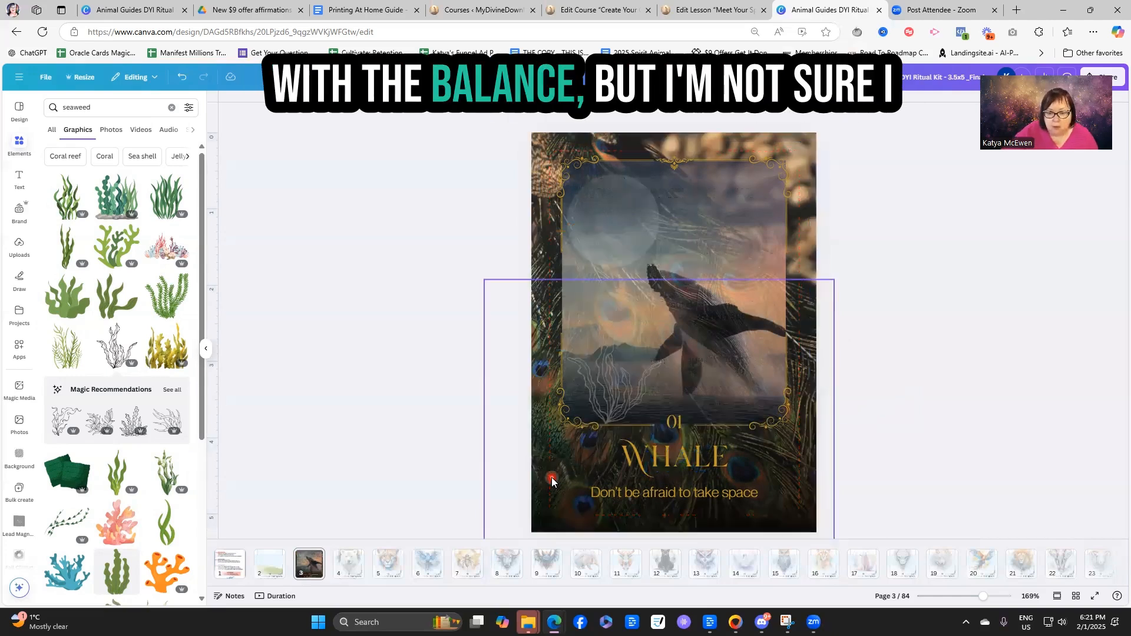
Reposition the WHALE title slightly lower, between the frame's number 01 and the affirmation line.
left_click(656, 465)
left_click_drag(656, 468, 658, 471)
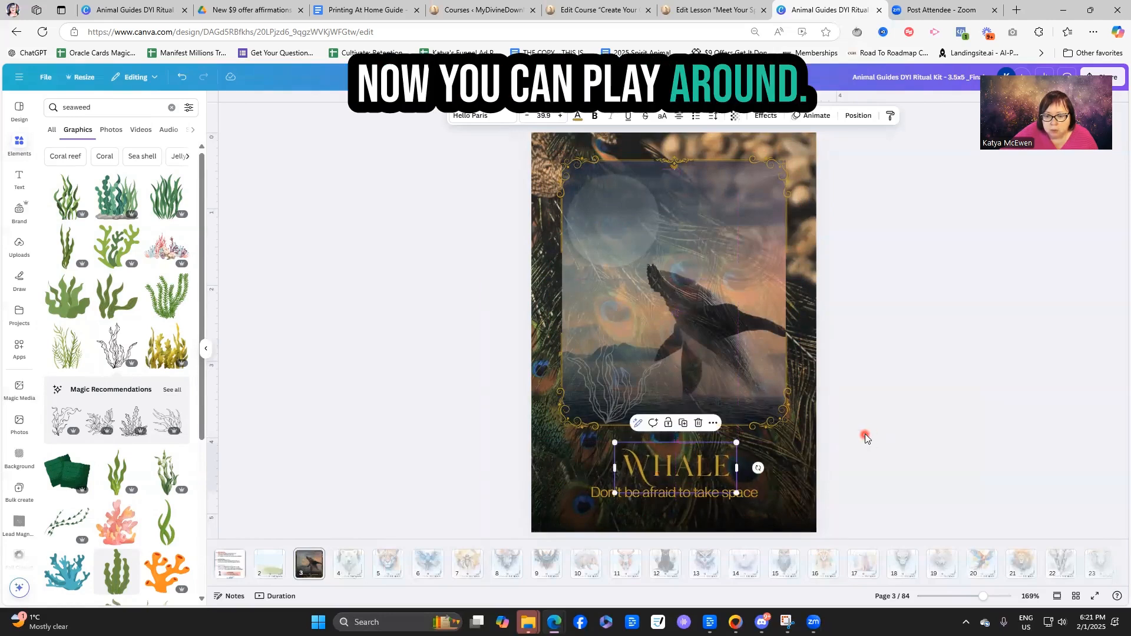
left_click(725, 497)
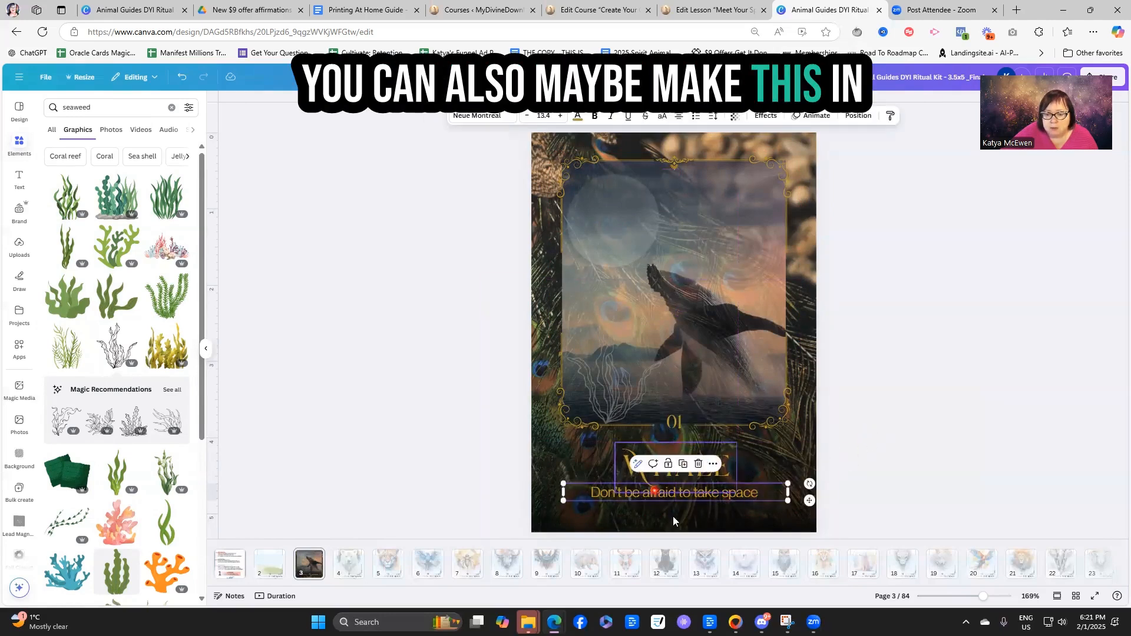
left_click(887, 398)
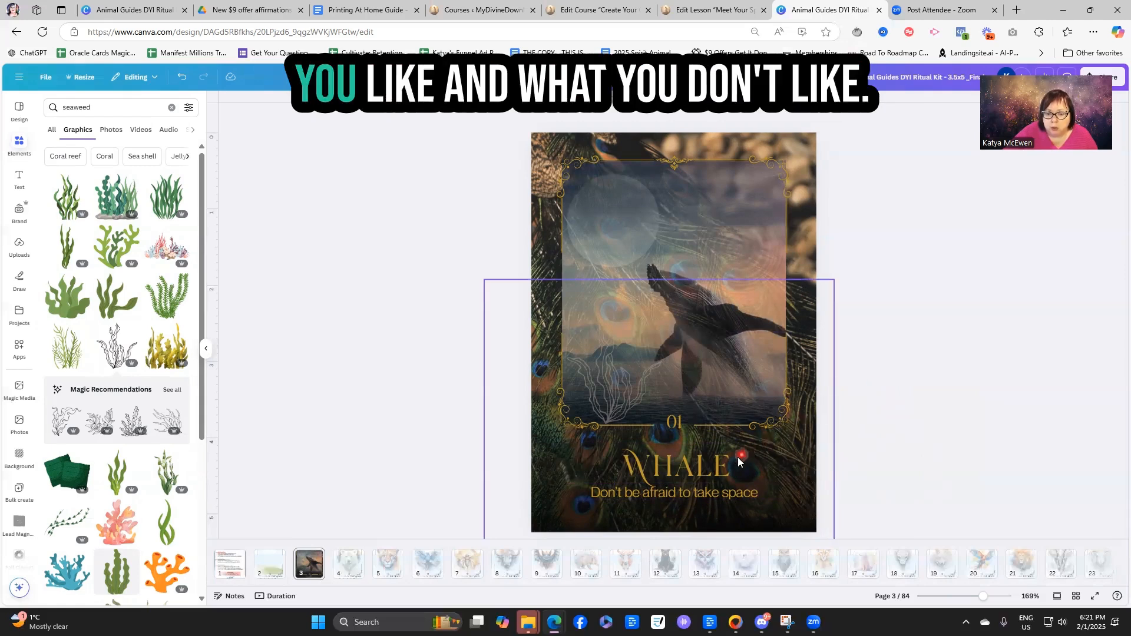
left_click(716, 460)
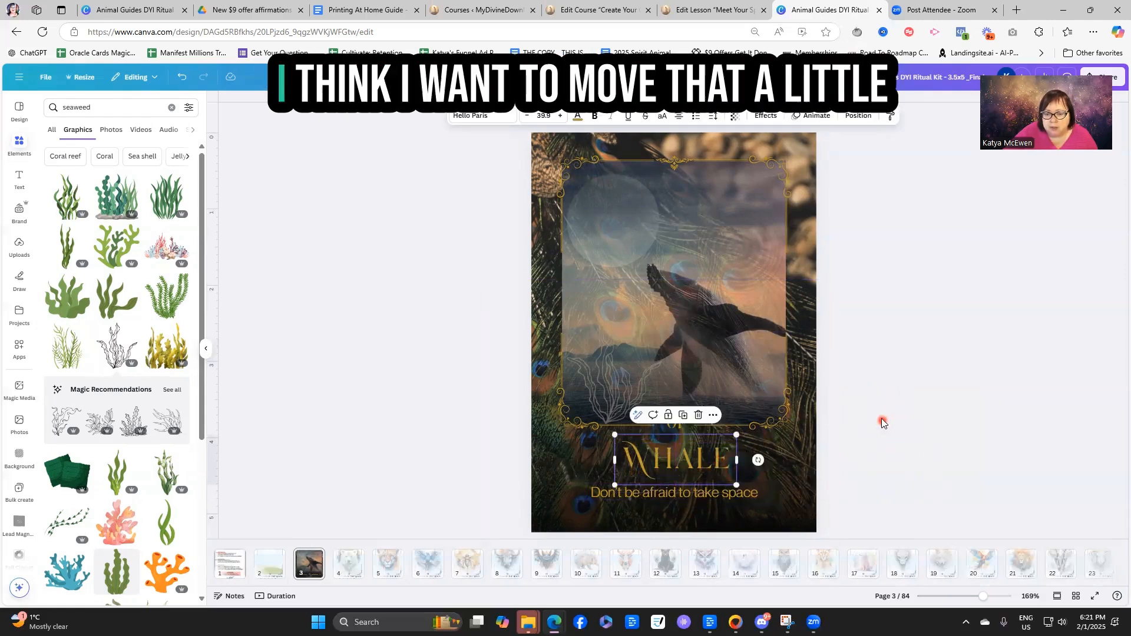
left_click(881, 421)
Move the affirmation line slightly higher and break it into two lines after "Don't be afraid".
left_click_drag(726, 497, 726, 493)
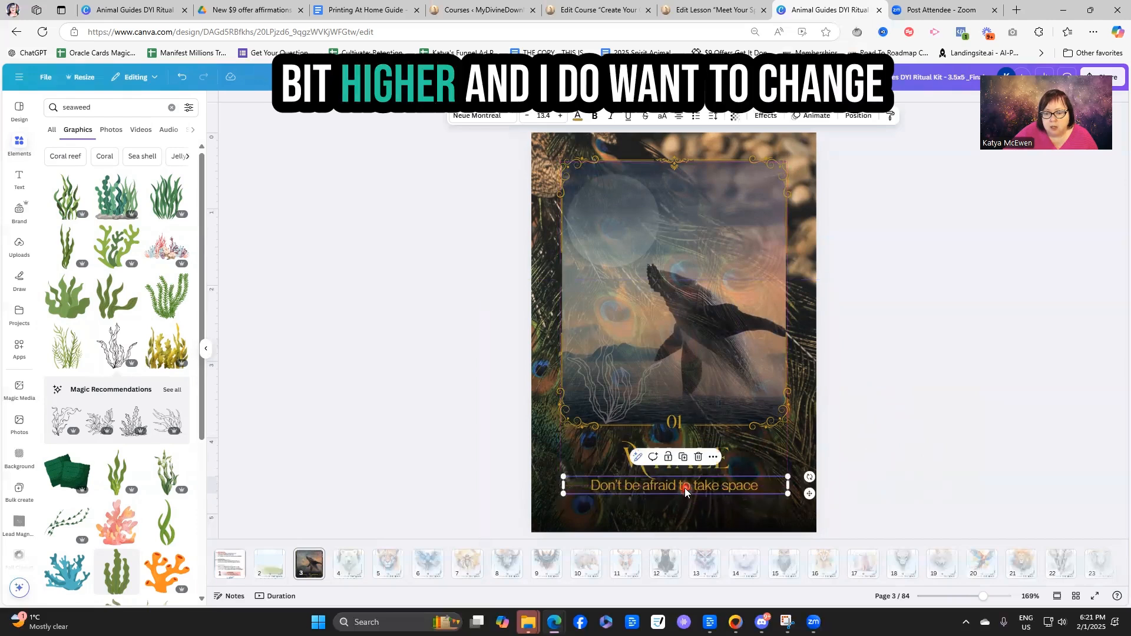
left_click(680, 487)
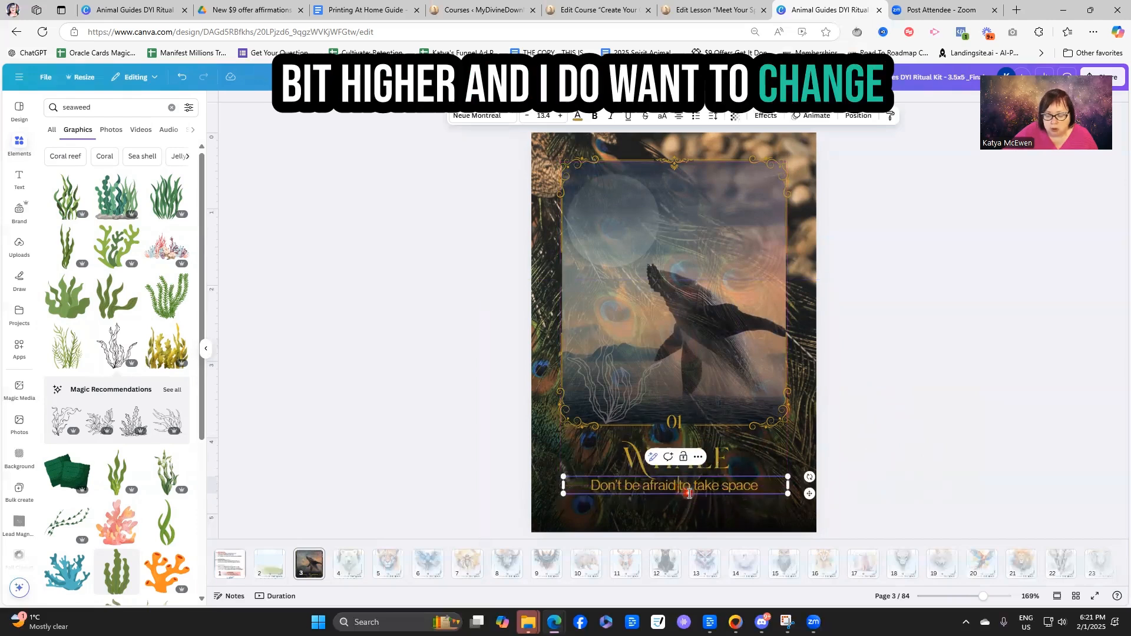
key("Return")
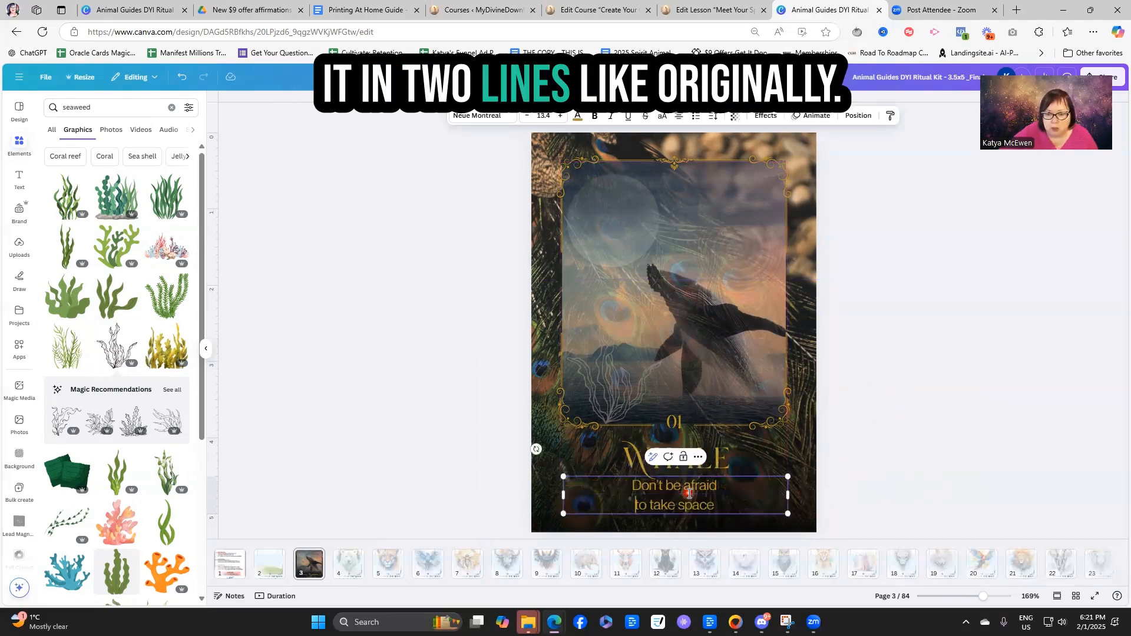
Increase the two-line affirmation text below the WHALE title to font size 15.4.
left_click(896, 402)
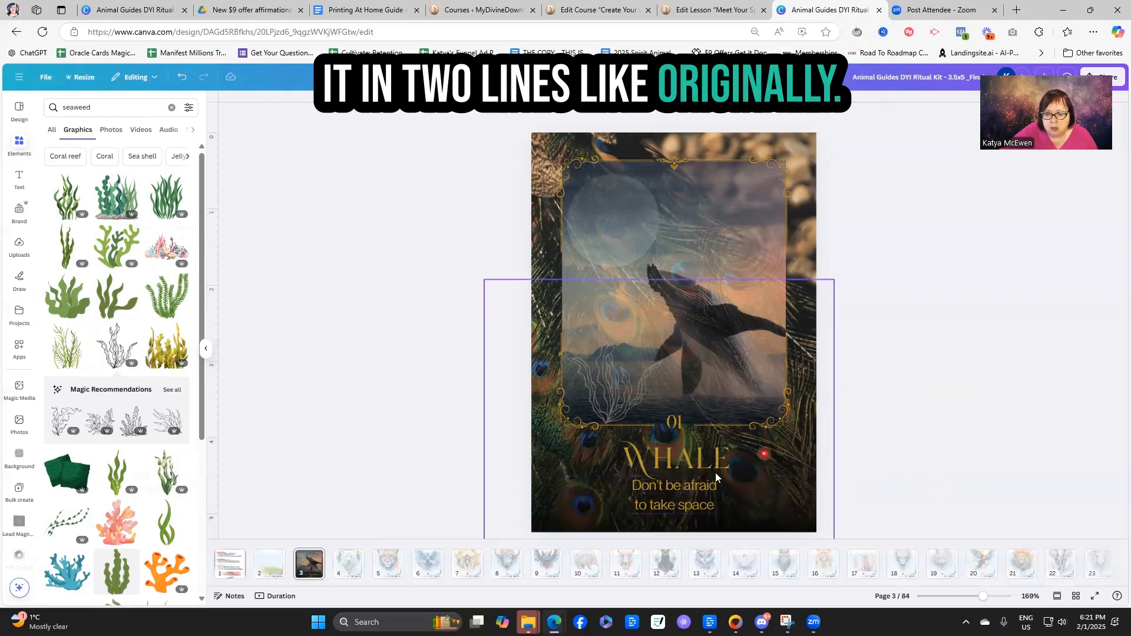
left_click(688, 497)
left_click(560, 118)
left_click(560, 118)
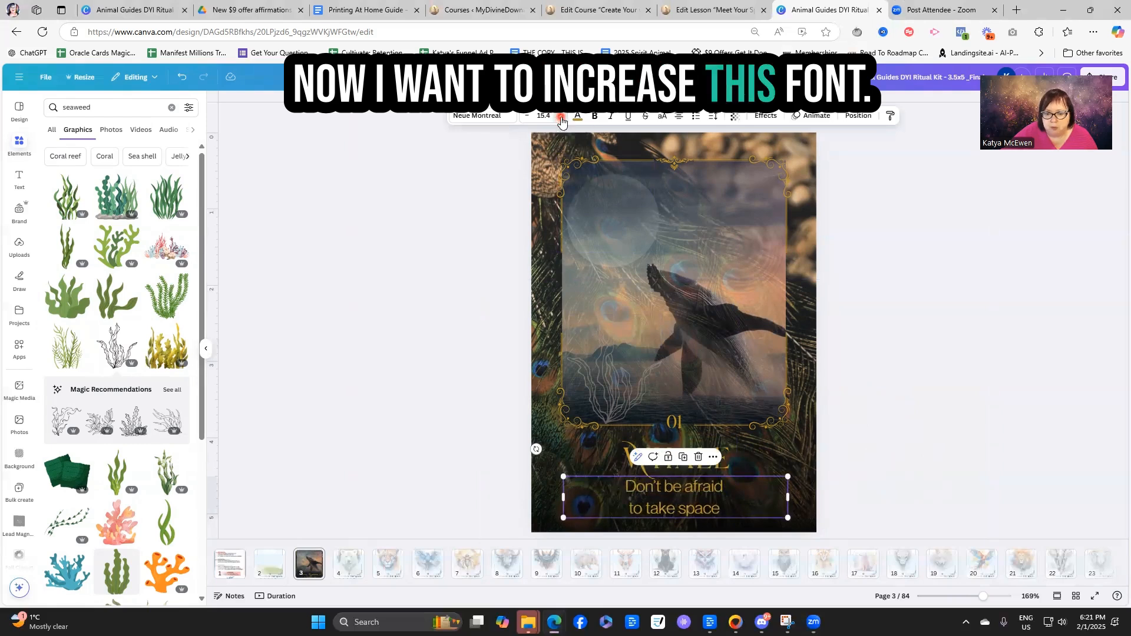
left_click(896, 364)
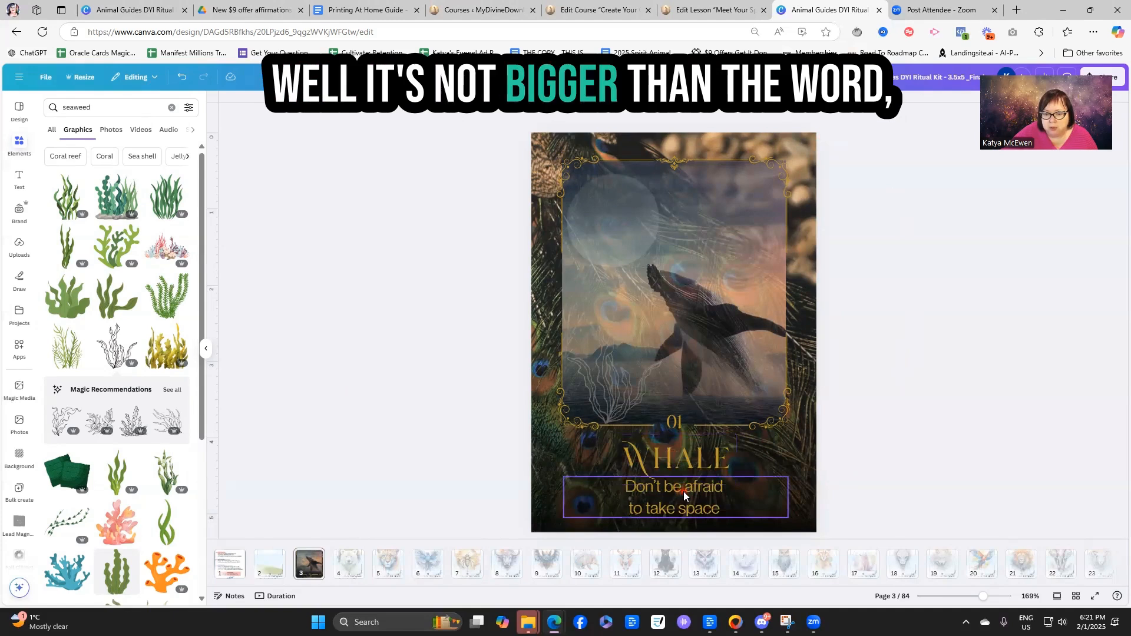
Nudge the affirmation text sideways and align it to the horizontal center of the page.
left_click_drag(683, 491, 686, 491)
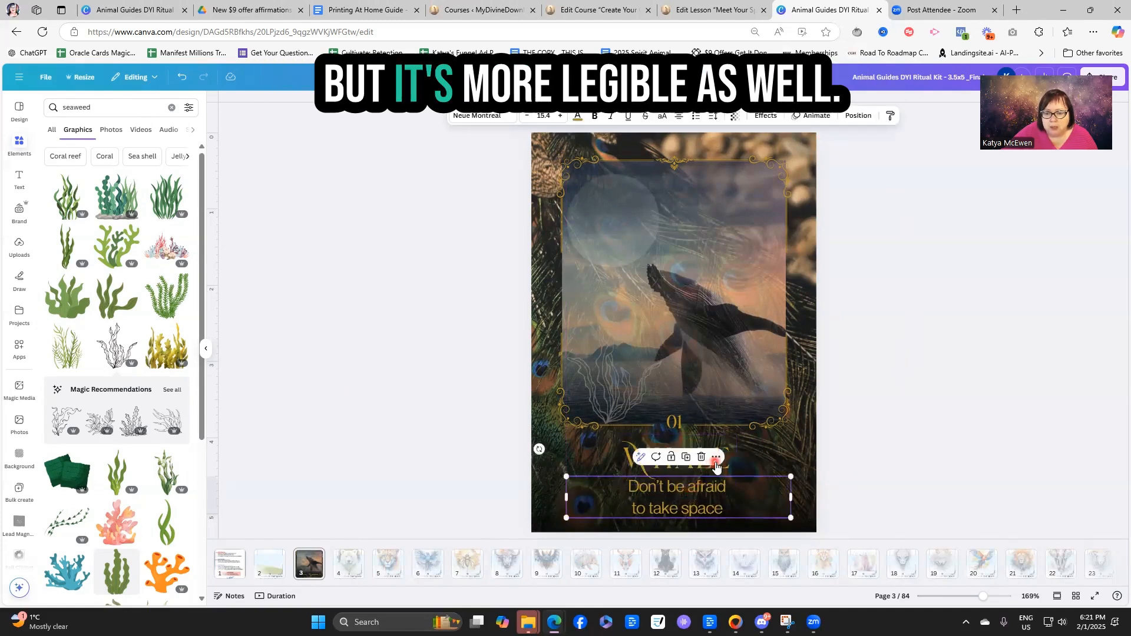
left_click(715, 457)
mouse_move(788, 306)
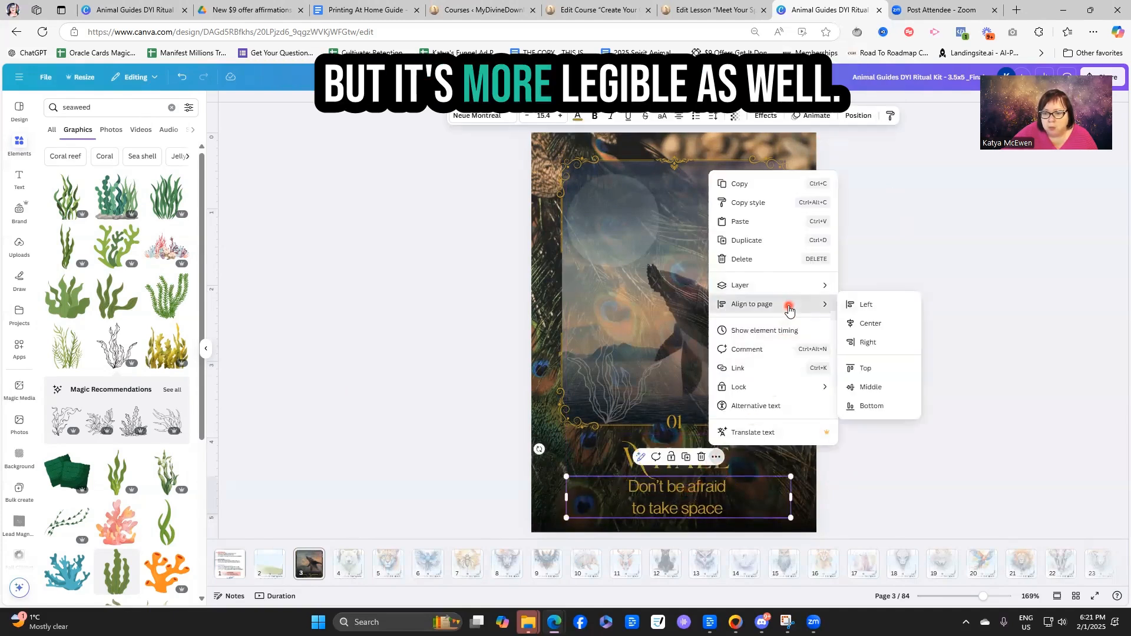
left_click(870, 323)
left_click(891, 395)
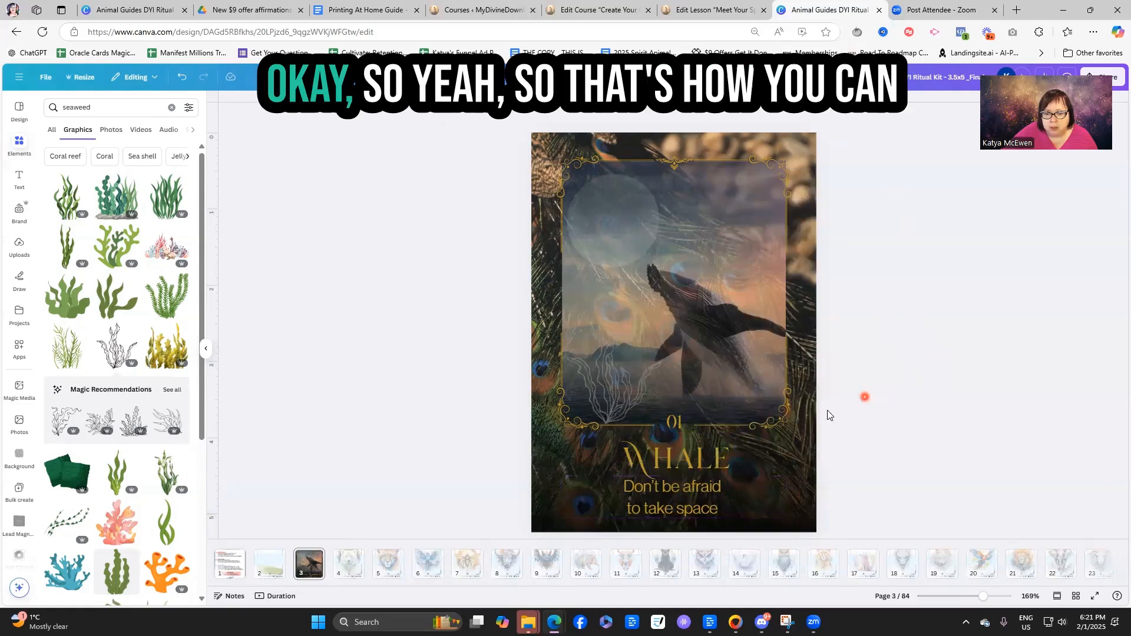
Align the WHALE title to the horizontal center of the card page.
left_click(700, 459)
left_click(713, 415)
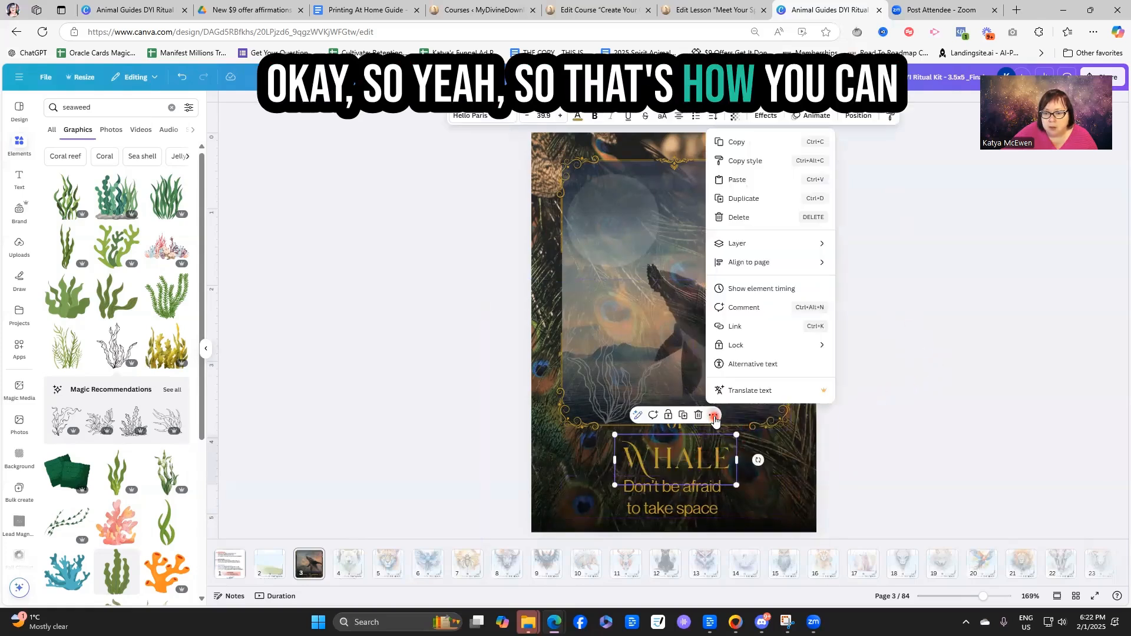
mouse_move(781, 262)
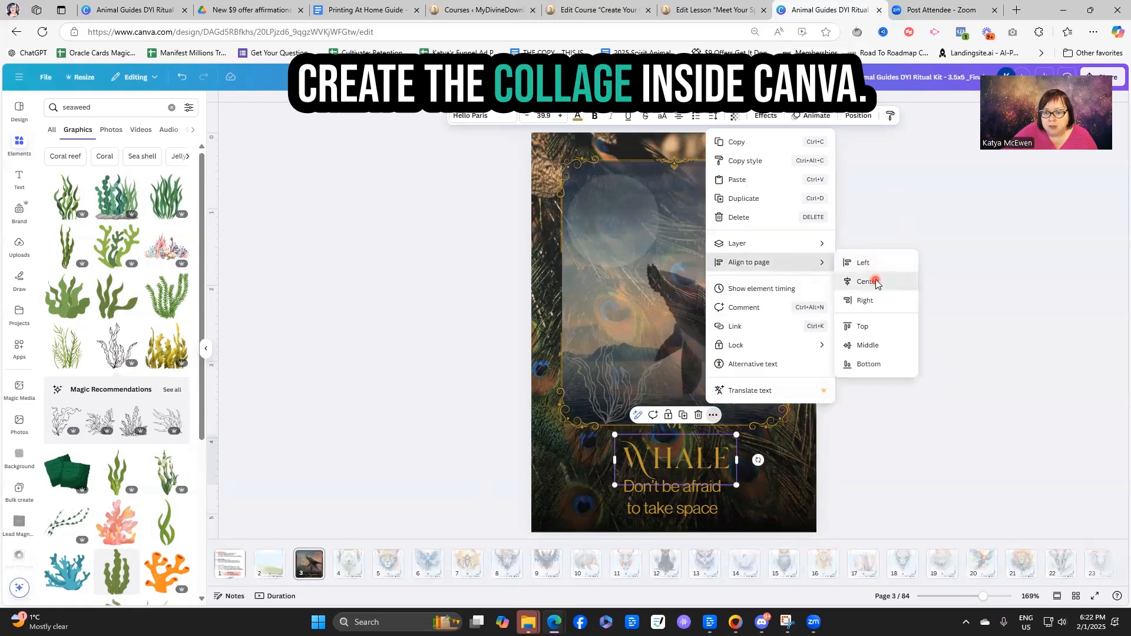
left_click(876, 278)
left_click(920, 348)
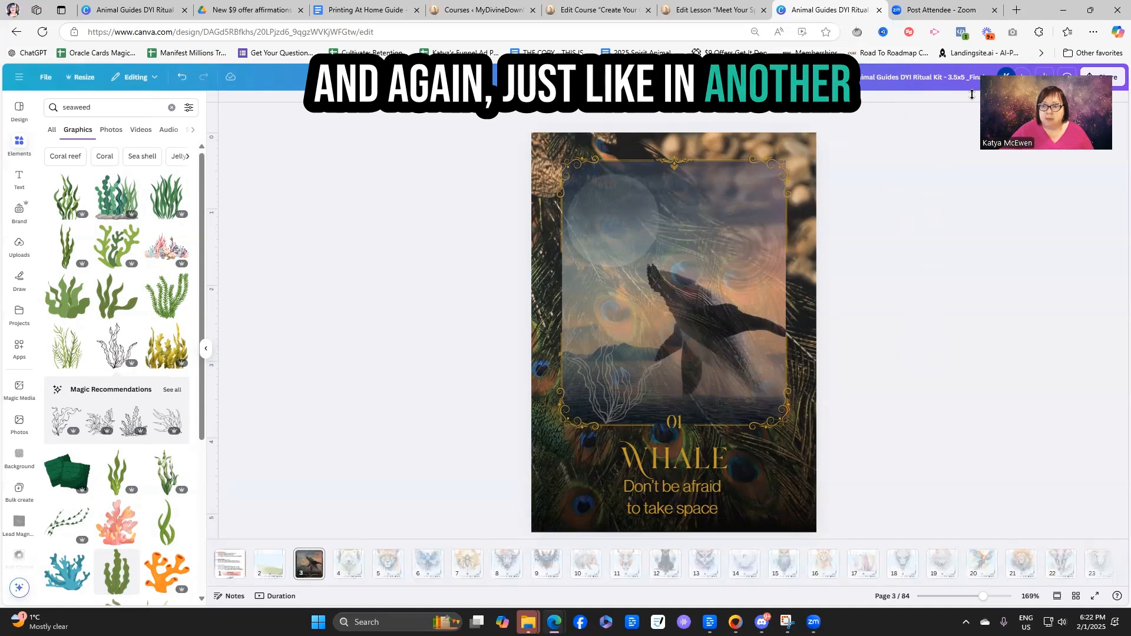
Open the design's download settings and set the PNG export size to 3.125.
left_click(1093, 79)
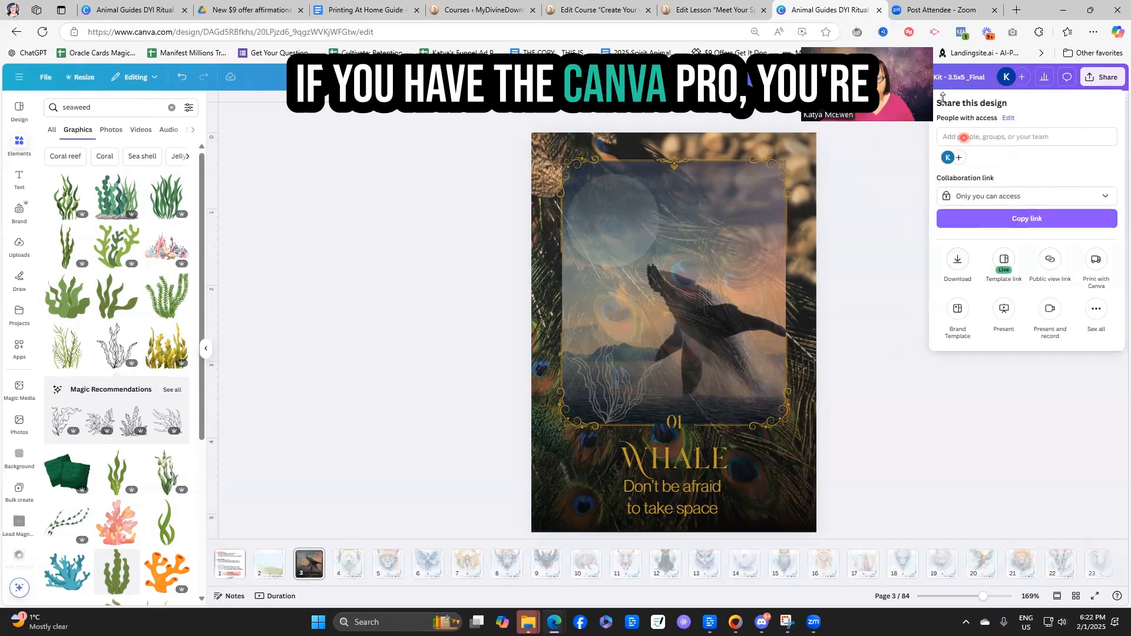
left_click(958, 260)
left_click_drag(968, 176, 1083, 176)
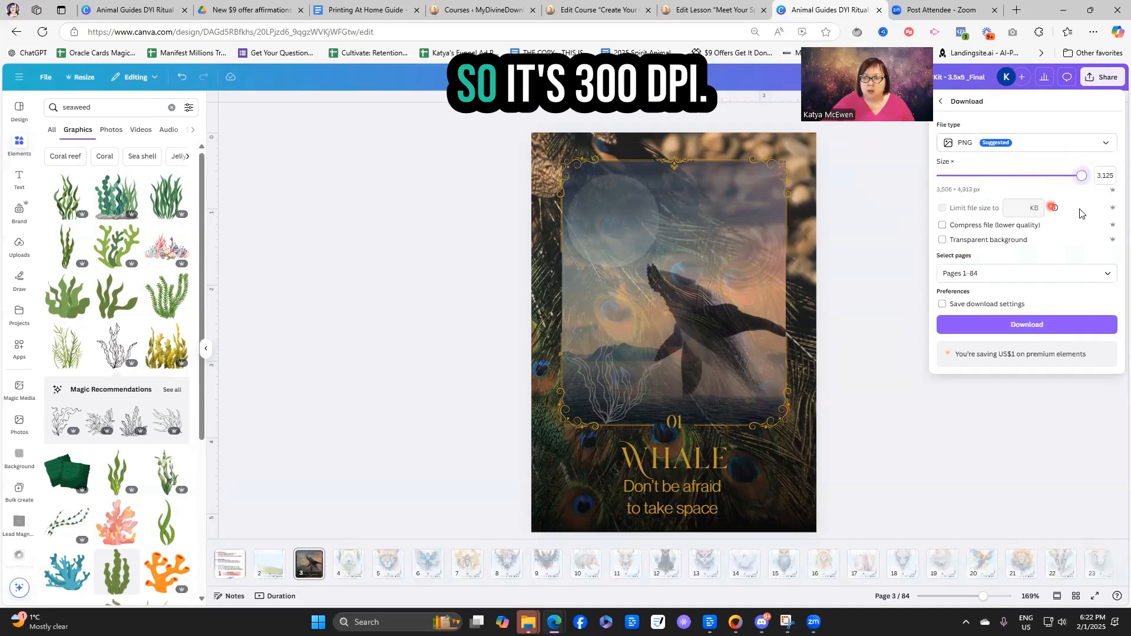